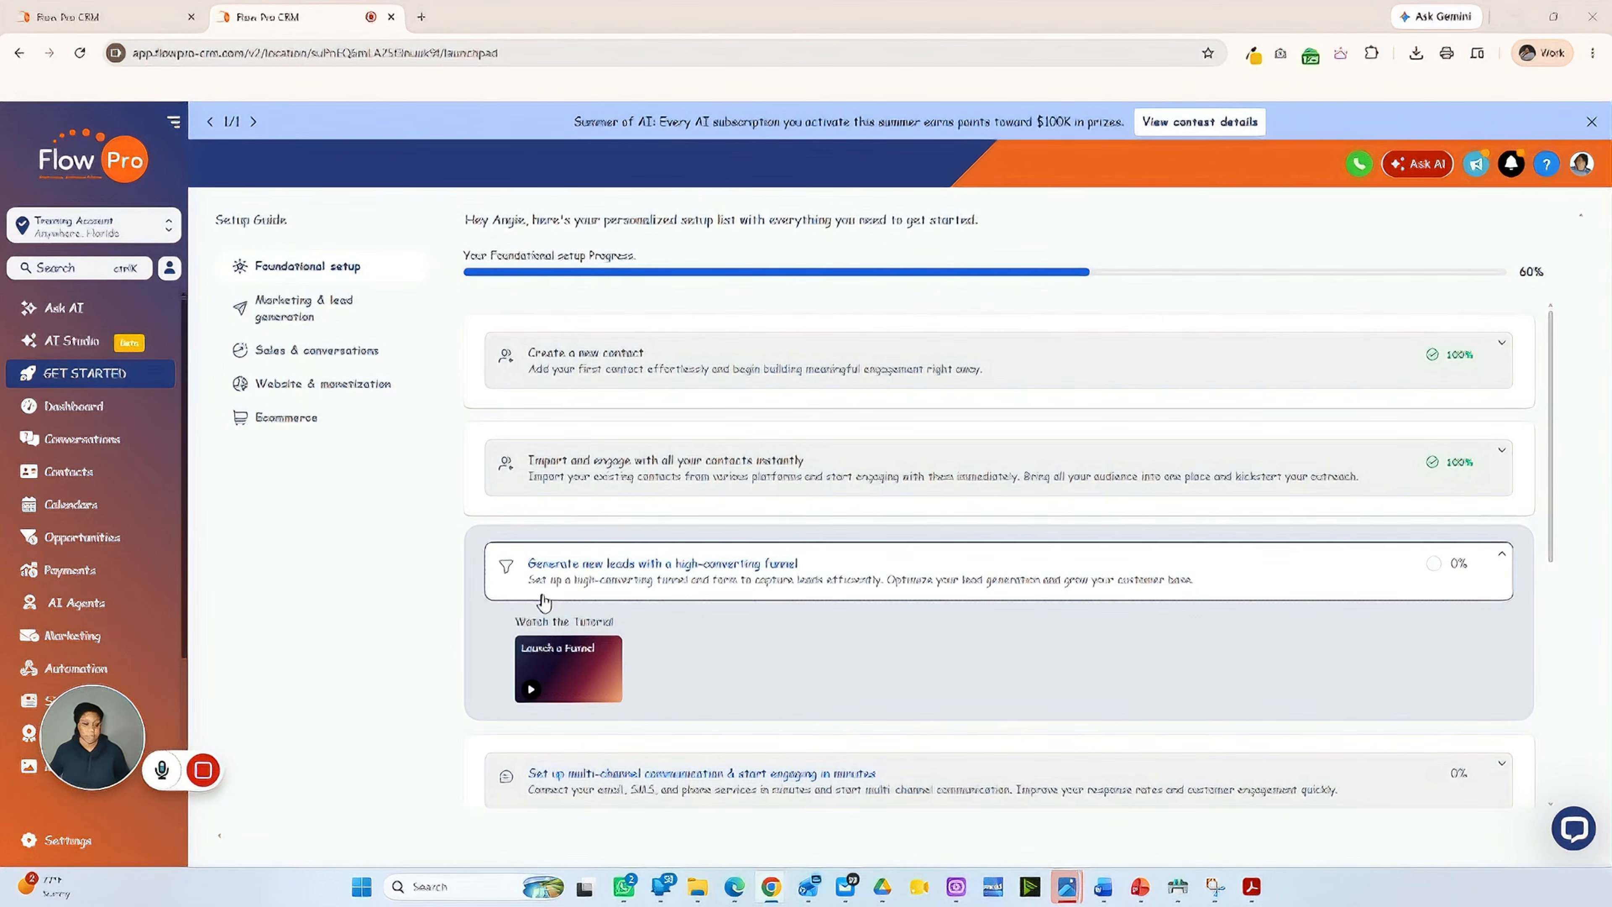
mouse_move(203, 771)
click(431, 773)
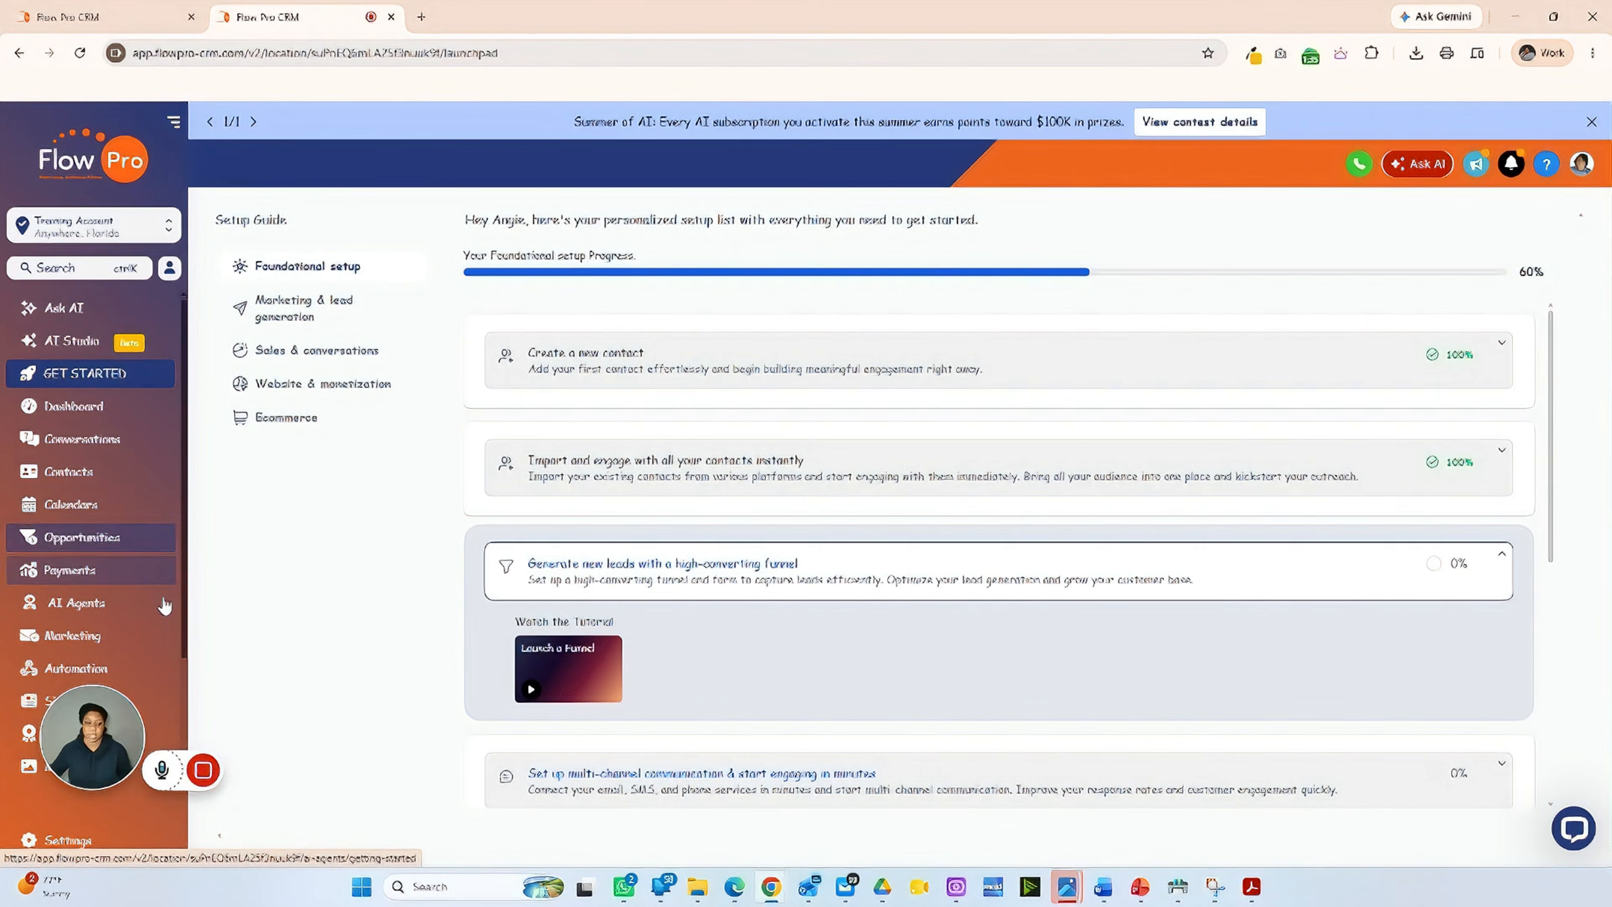
Open the account's phone number settings and start adding a new phone number for SMS and calls.
click(50, 842)
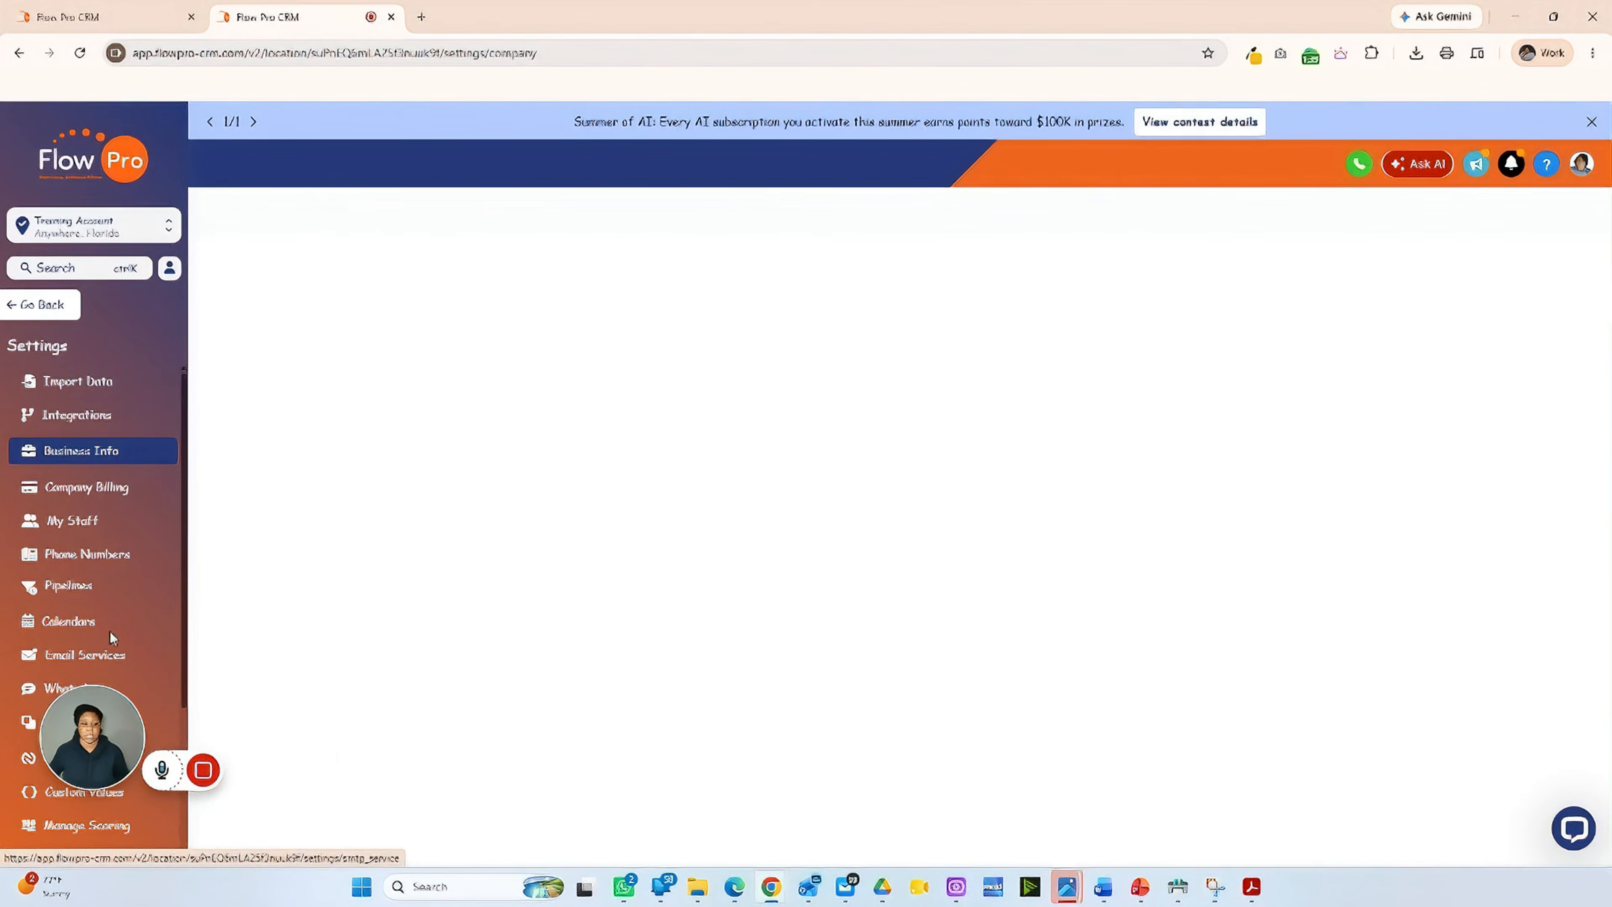
click(84, 557)
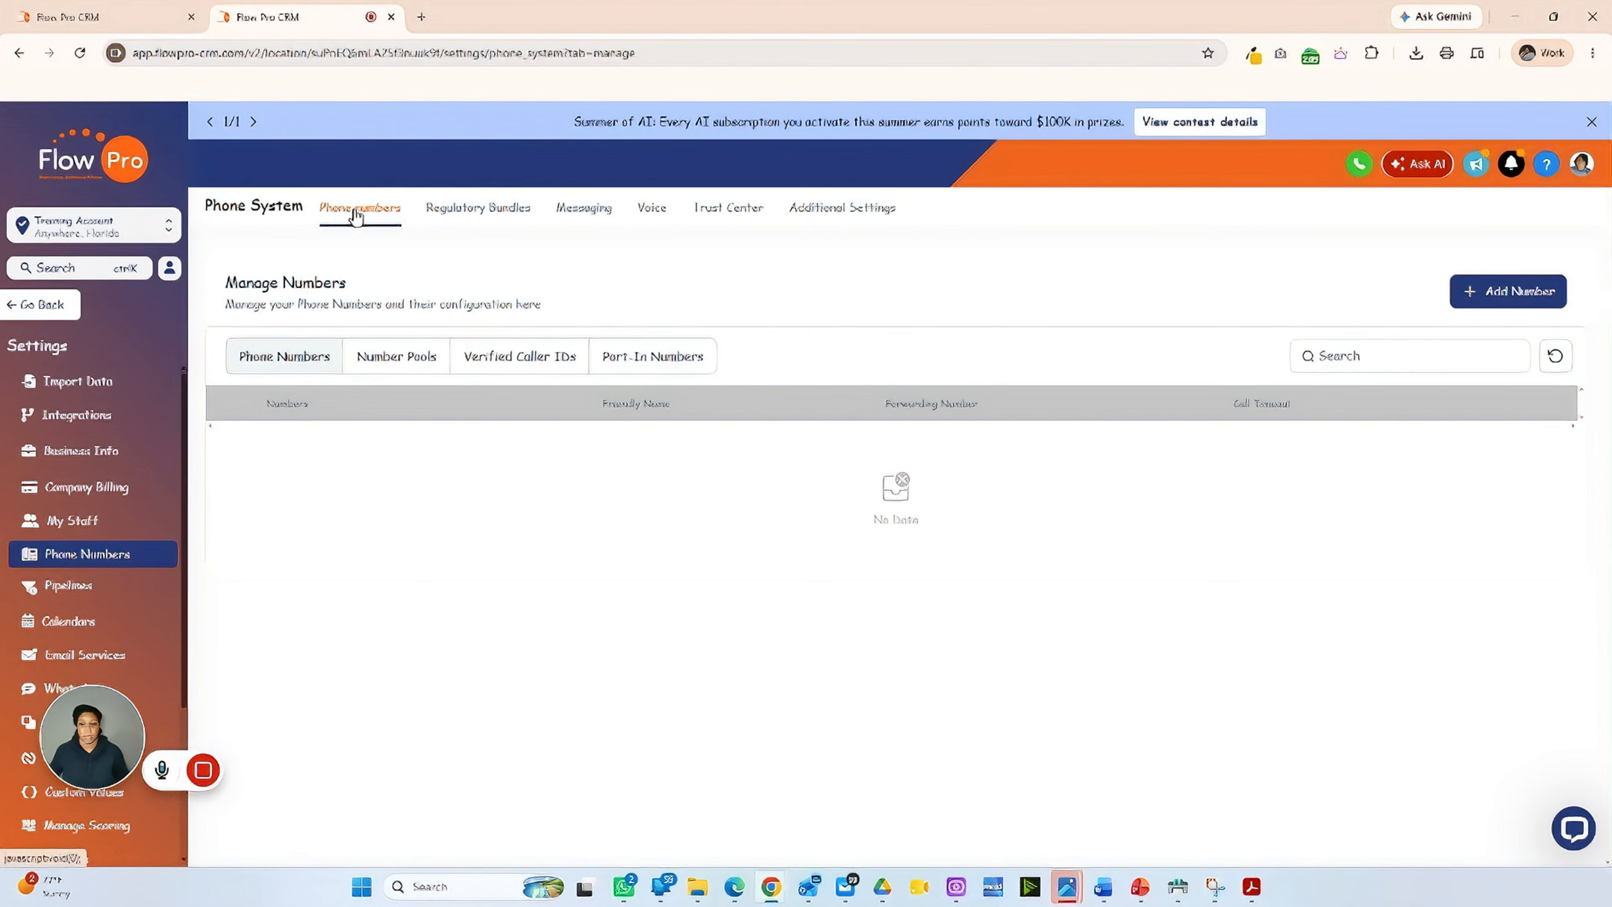
click(1477, 299)
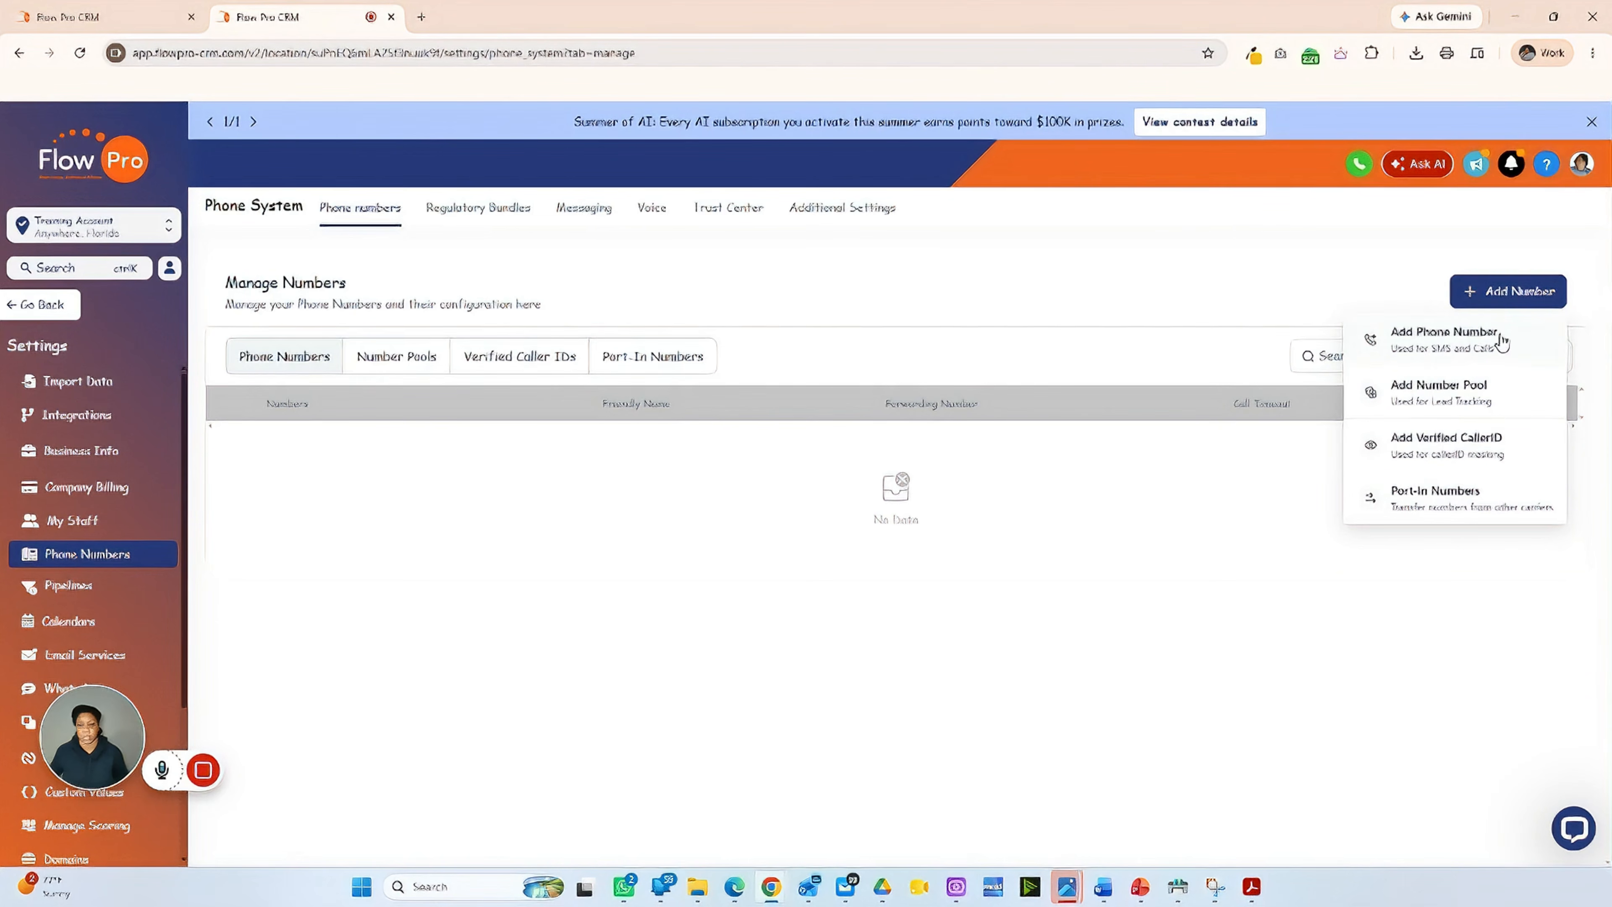
click(1450, 343)
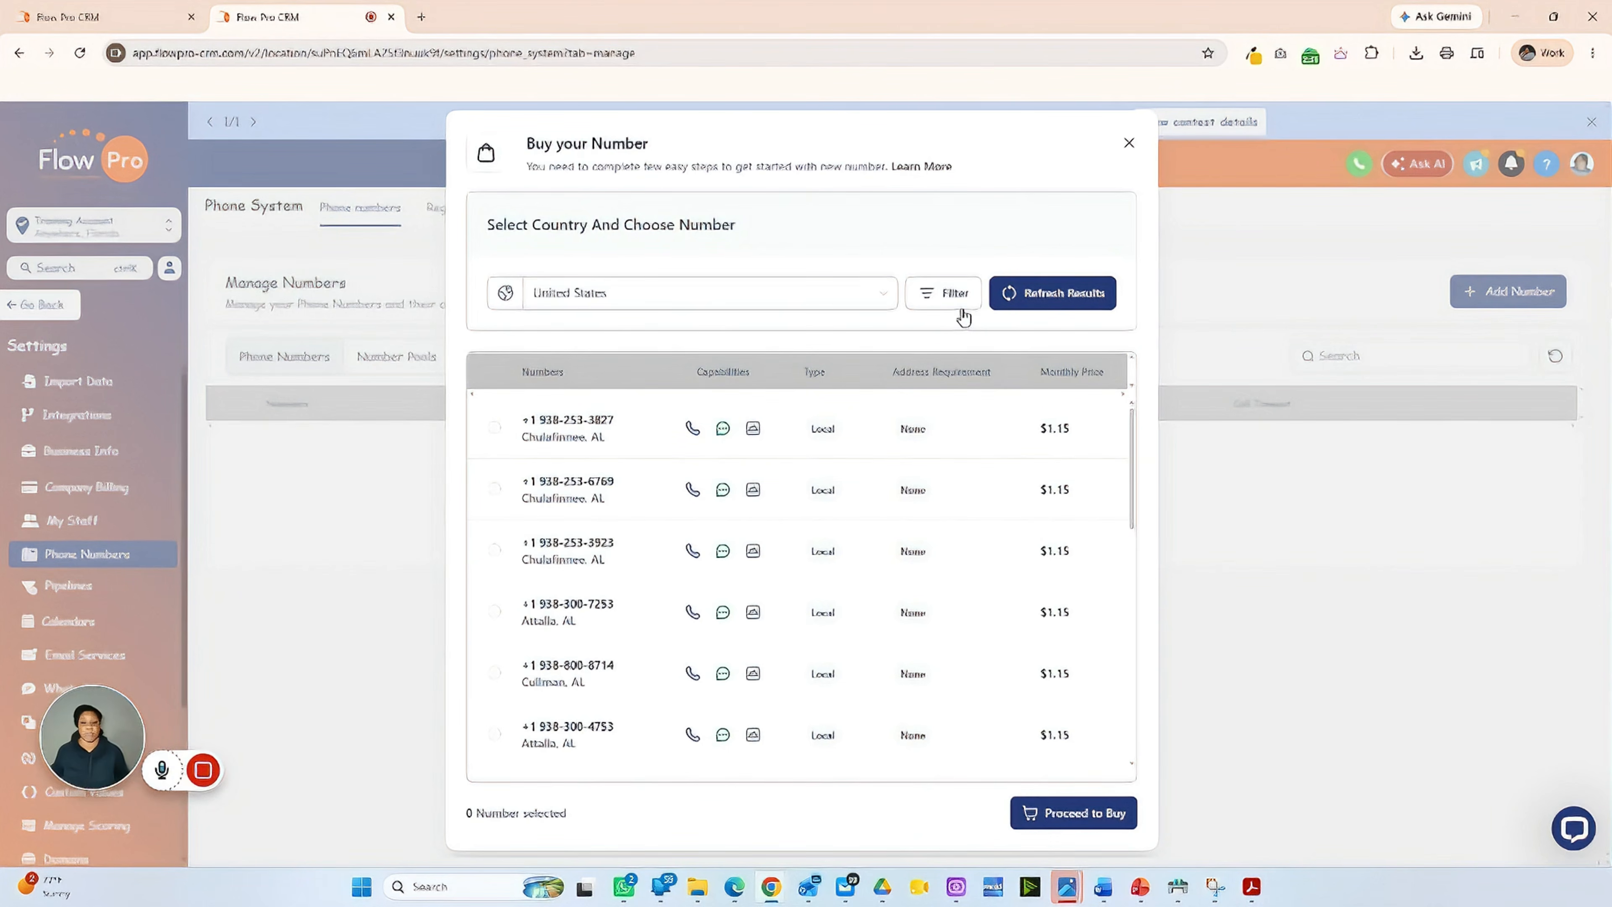
Filter the available United States numbers to those whose first part matches 813.
click(931, 311)
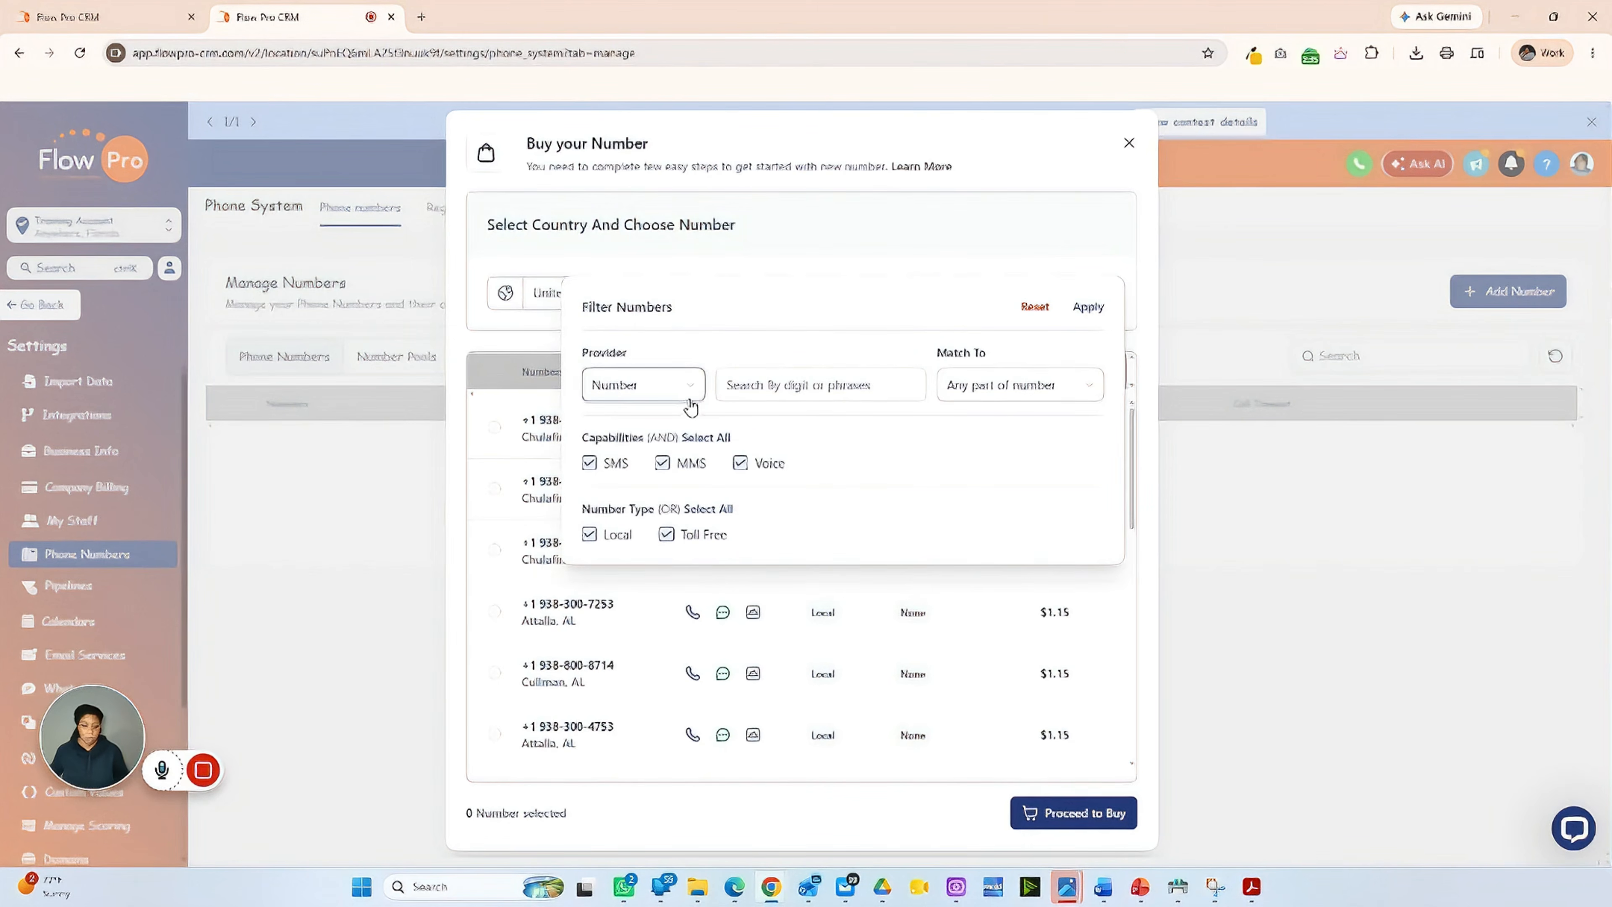
click(1049, 386)
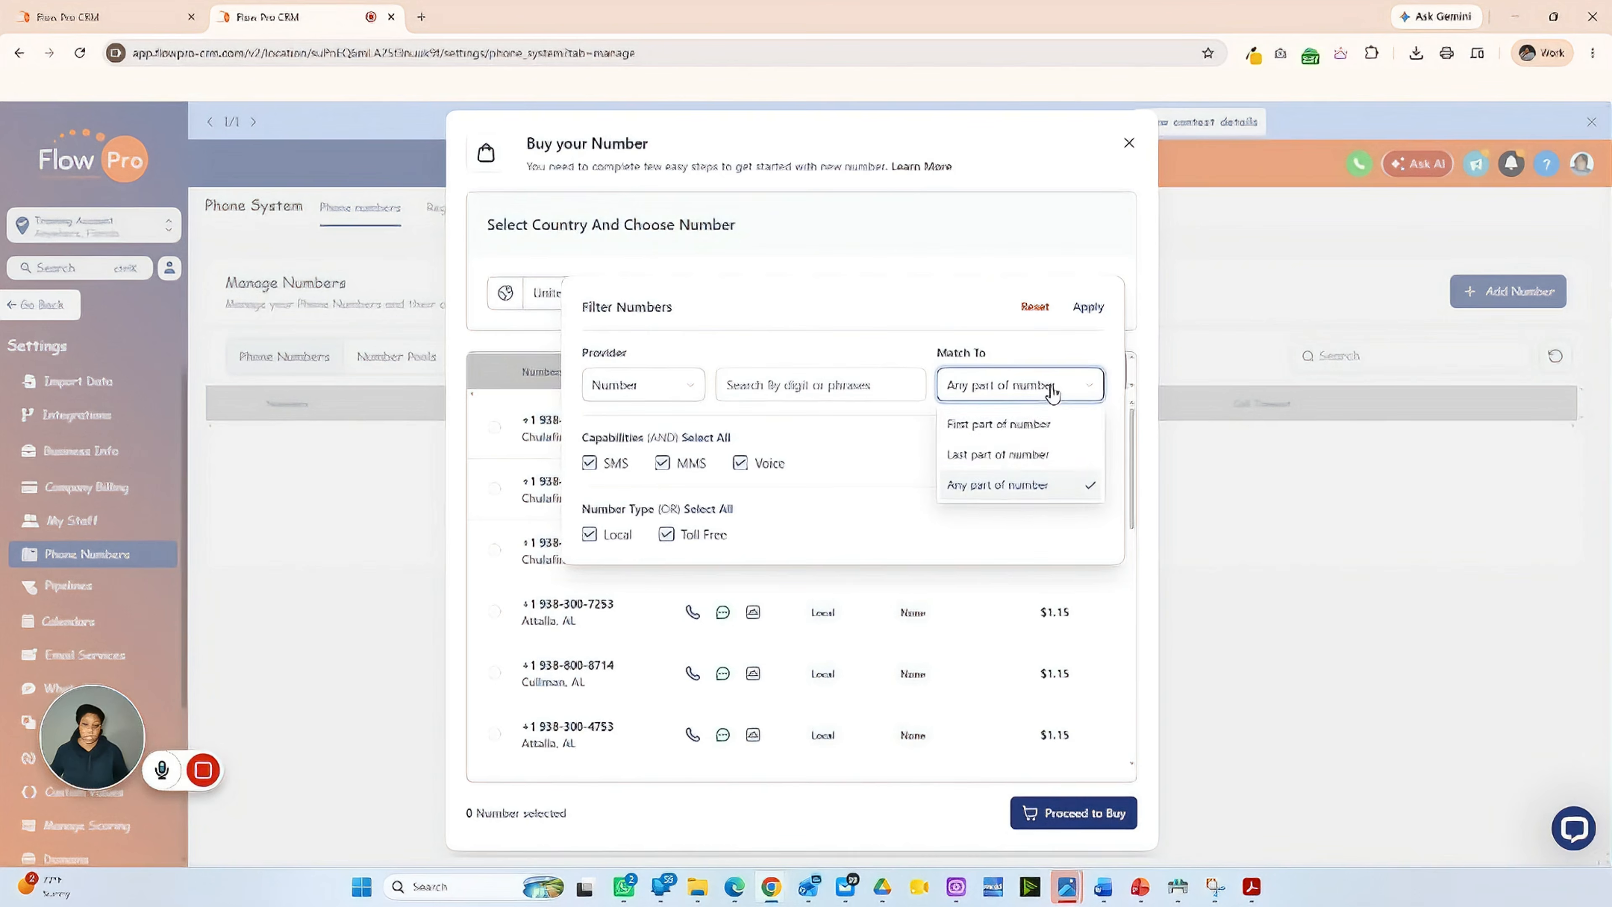
click(1008, 423)
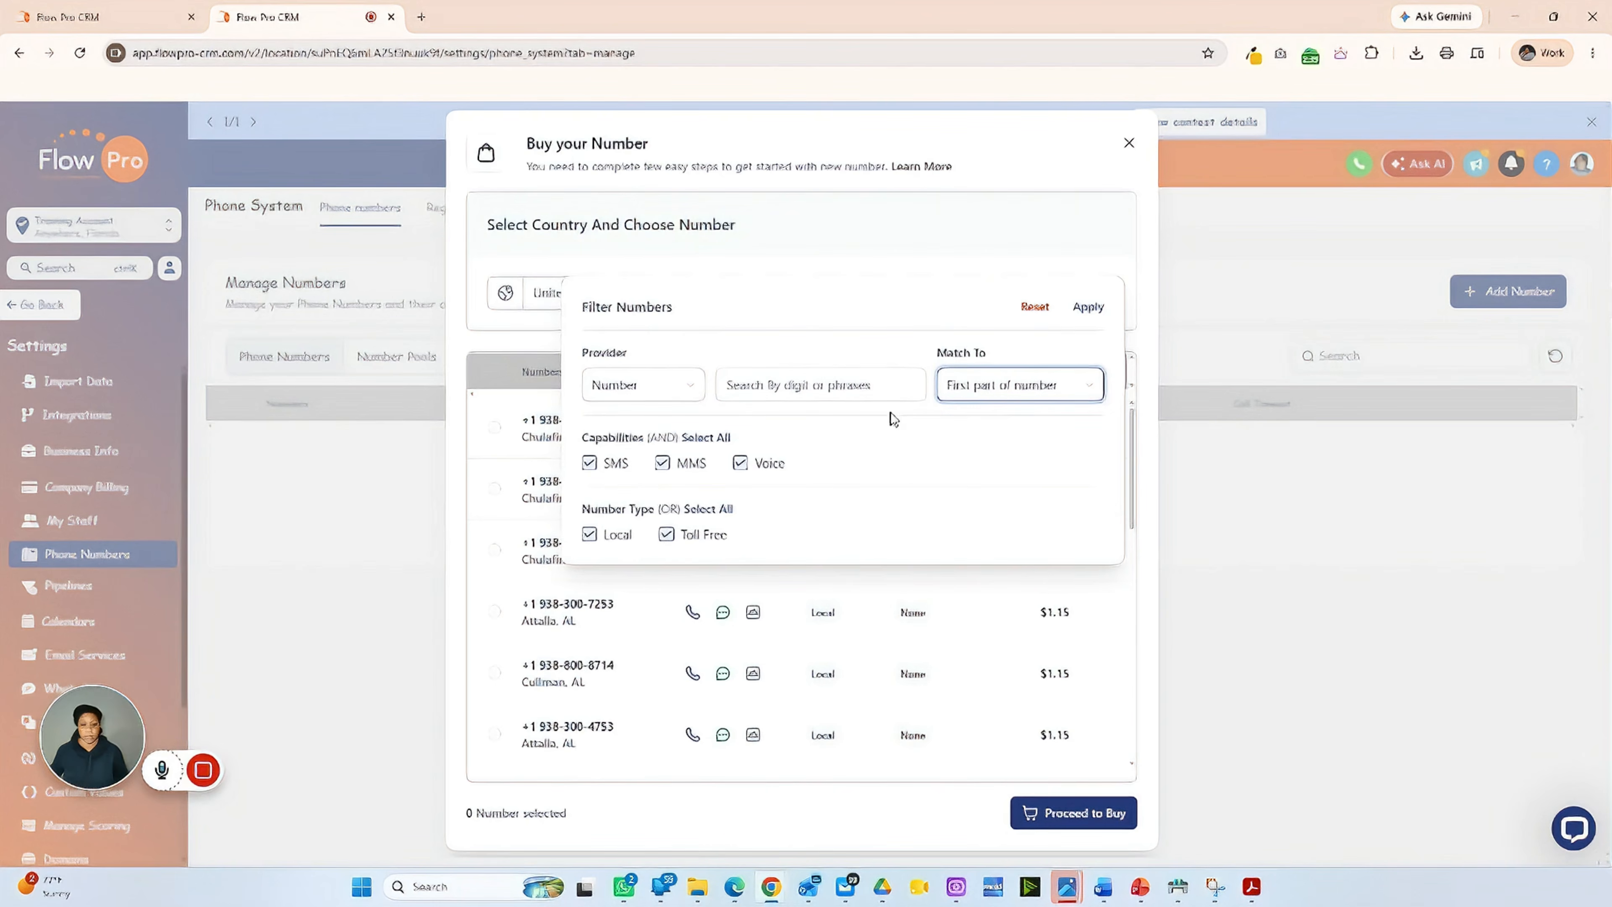
click(842, 388)
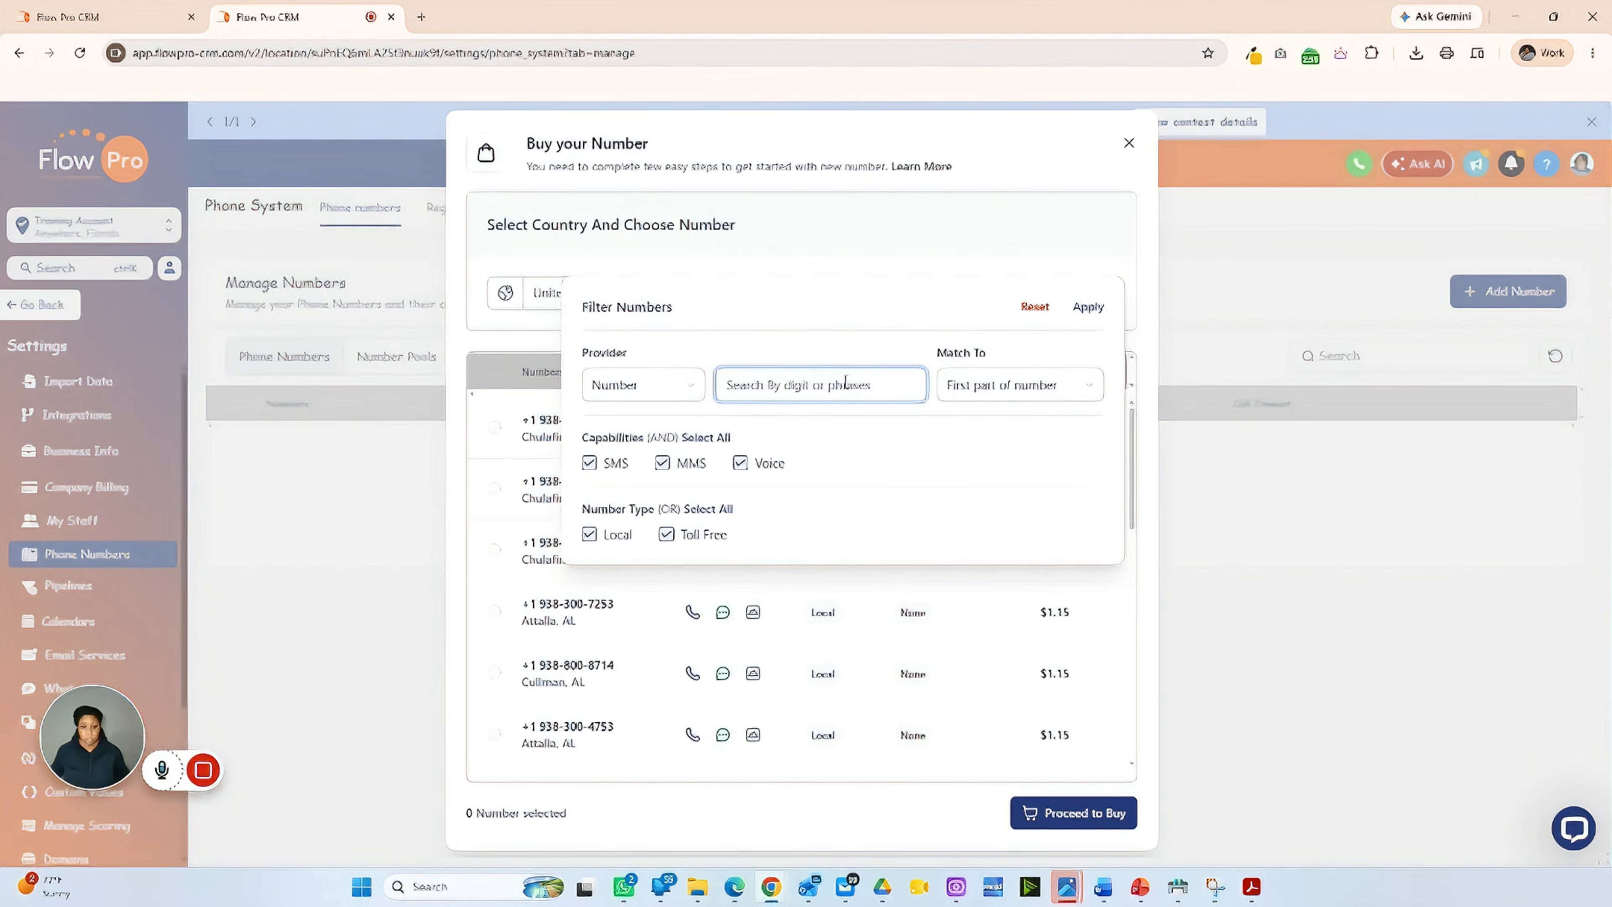
text(813)
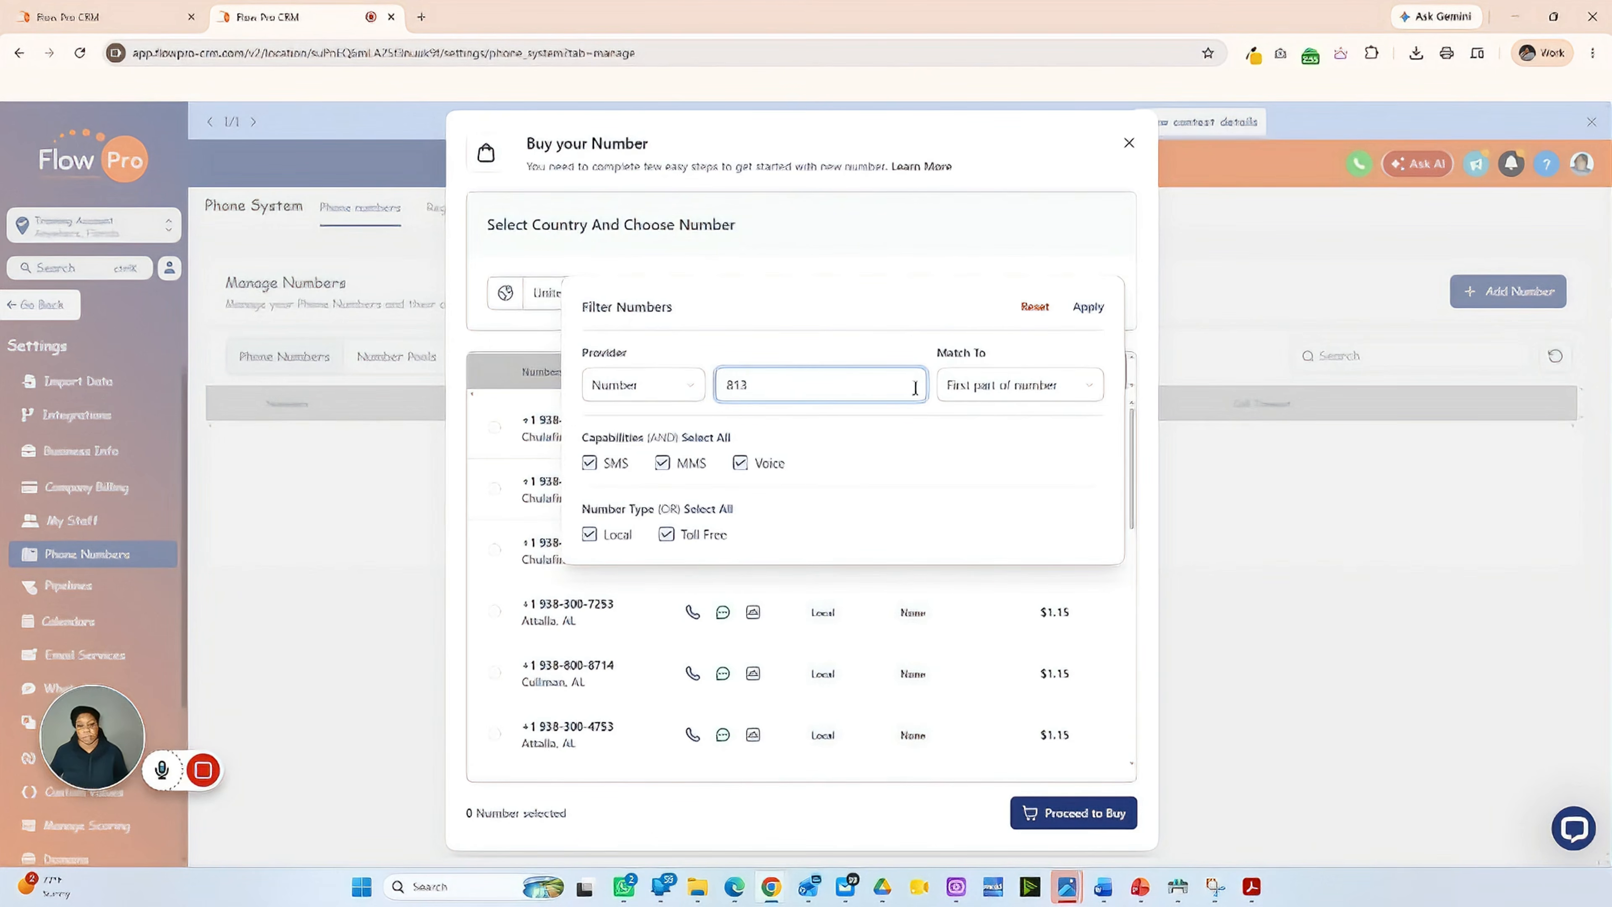
click(1086, 309)
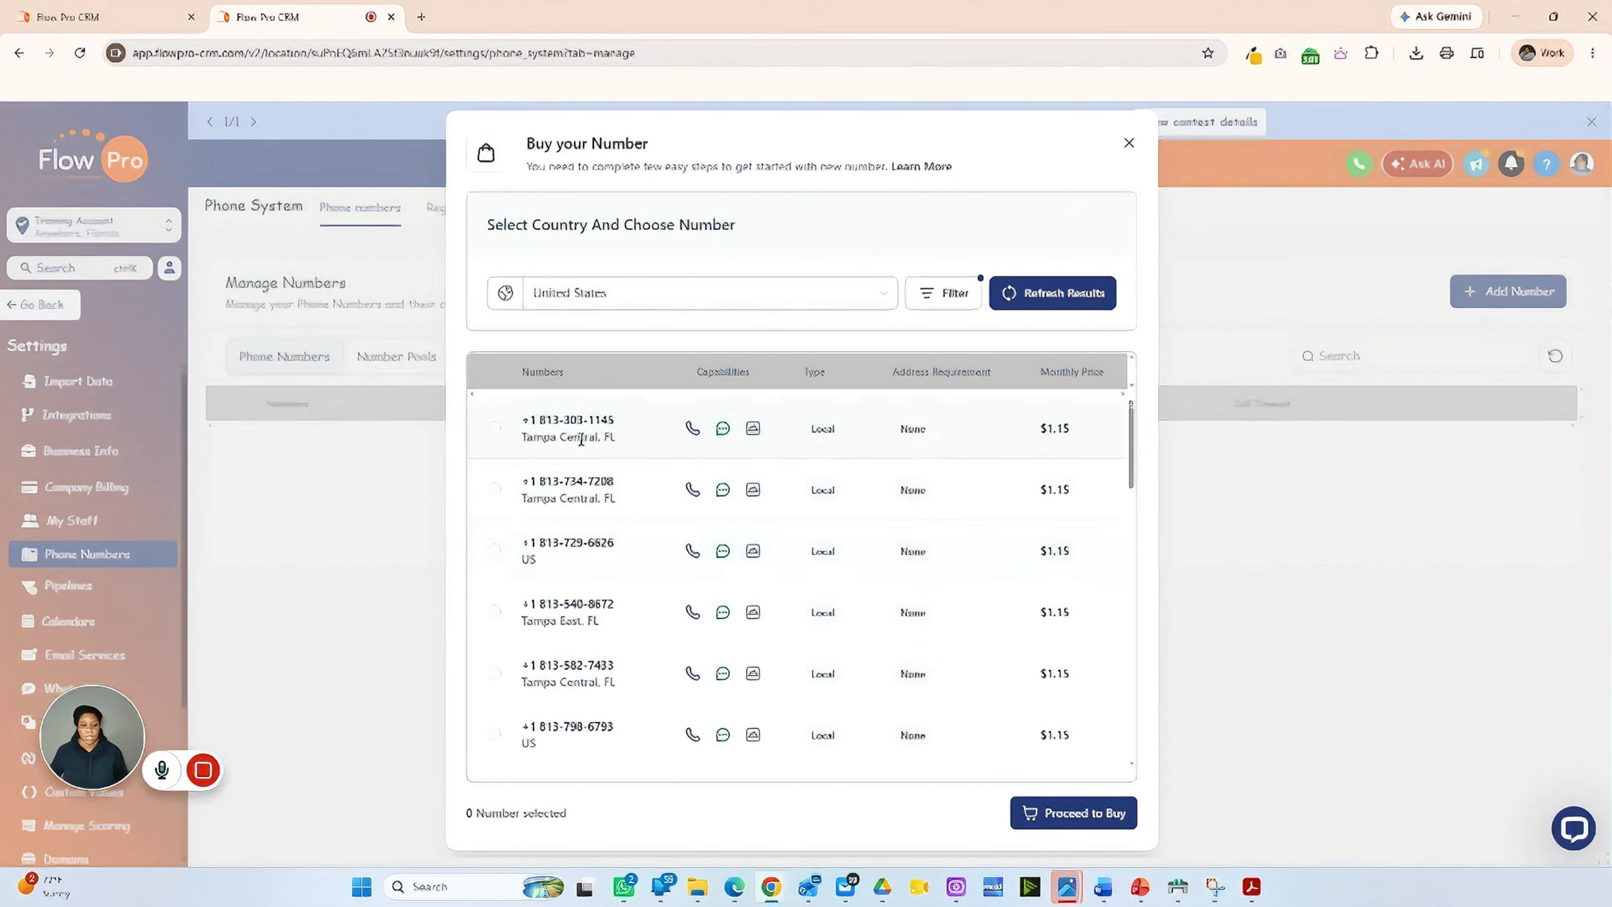
Browse the filtered numbers, select the first Tampa Central local number, and proceed to buy it.
scroll(705, 515, down, 5)
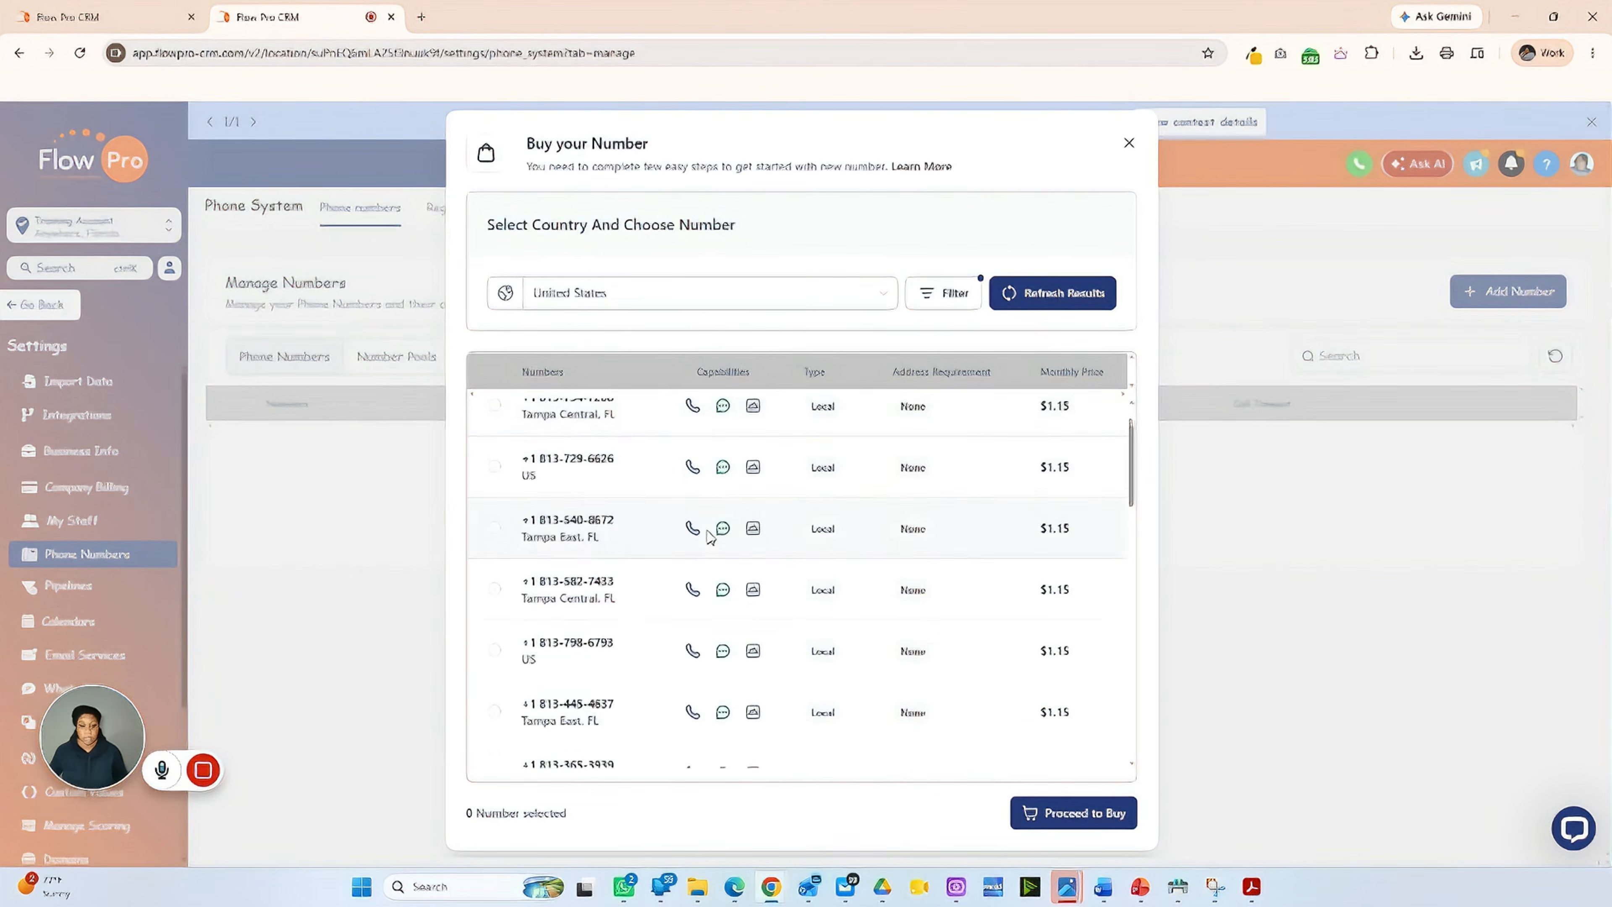
scroll(710, 543, down, 8)
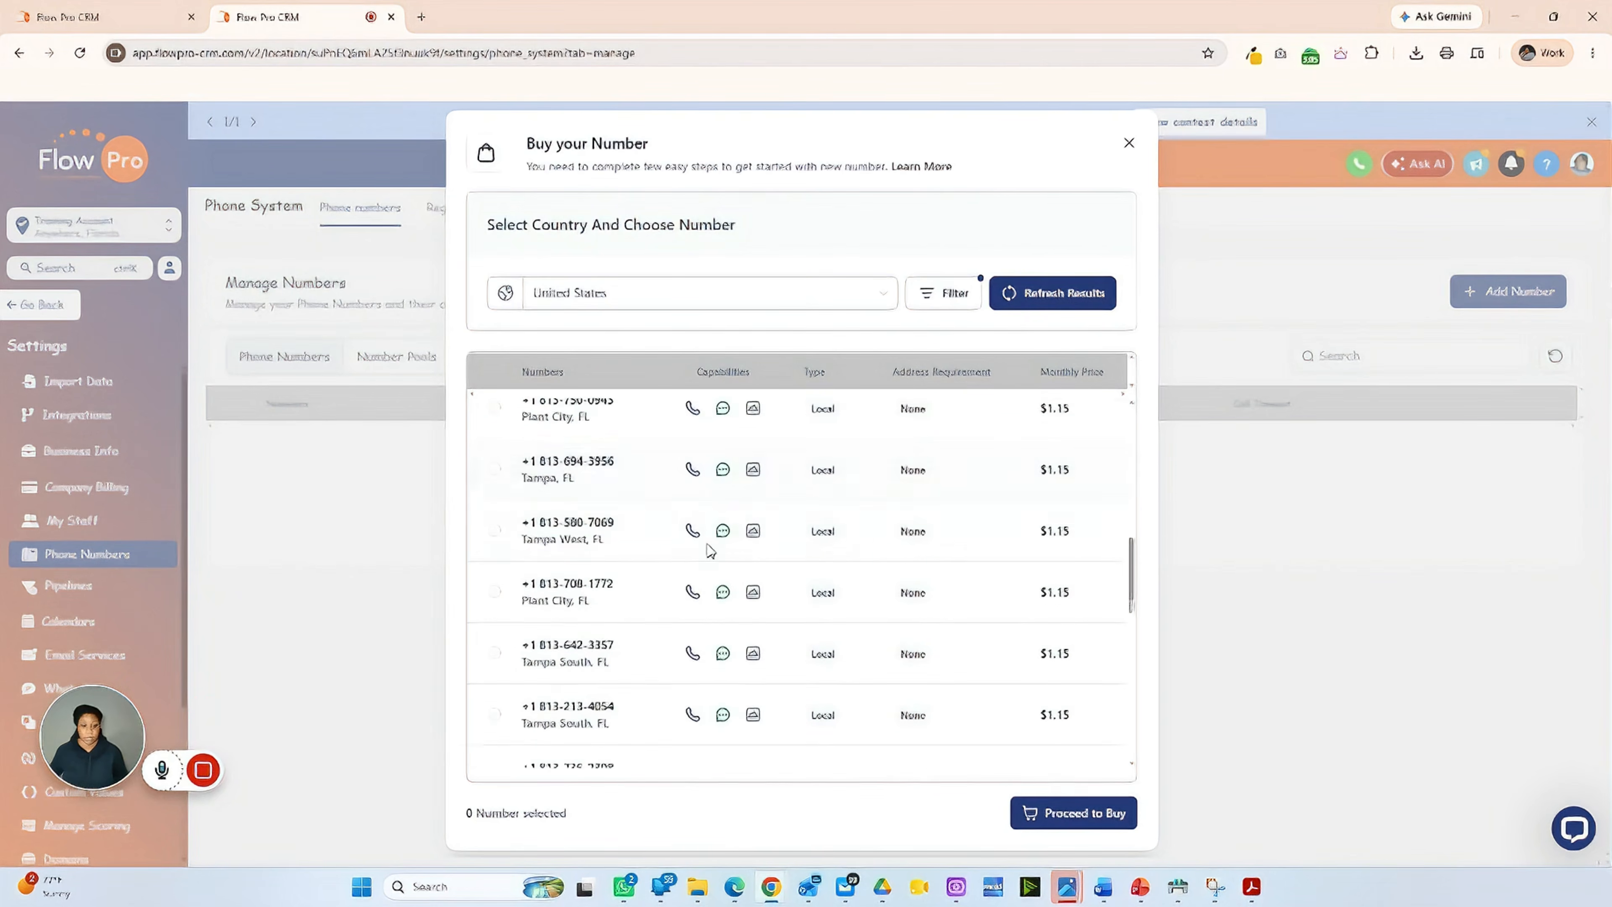
scroll(716, 546, down, 6)
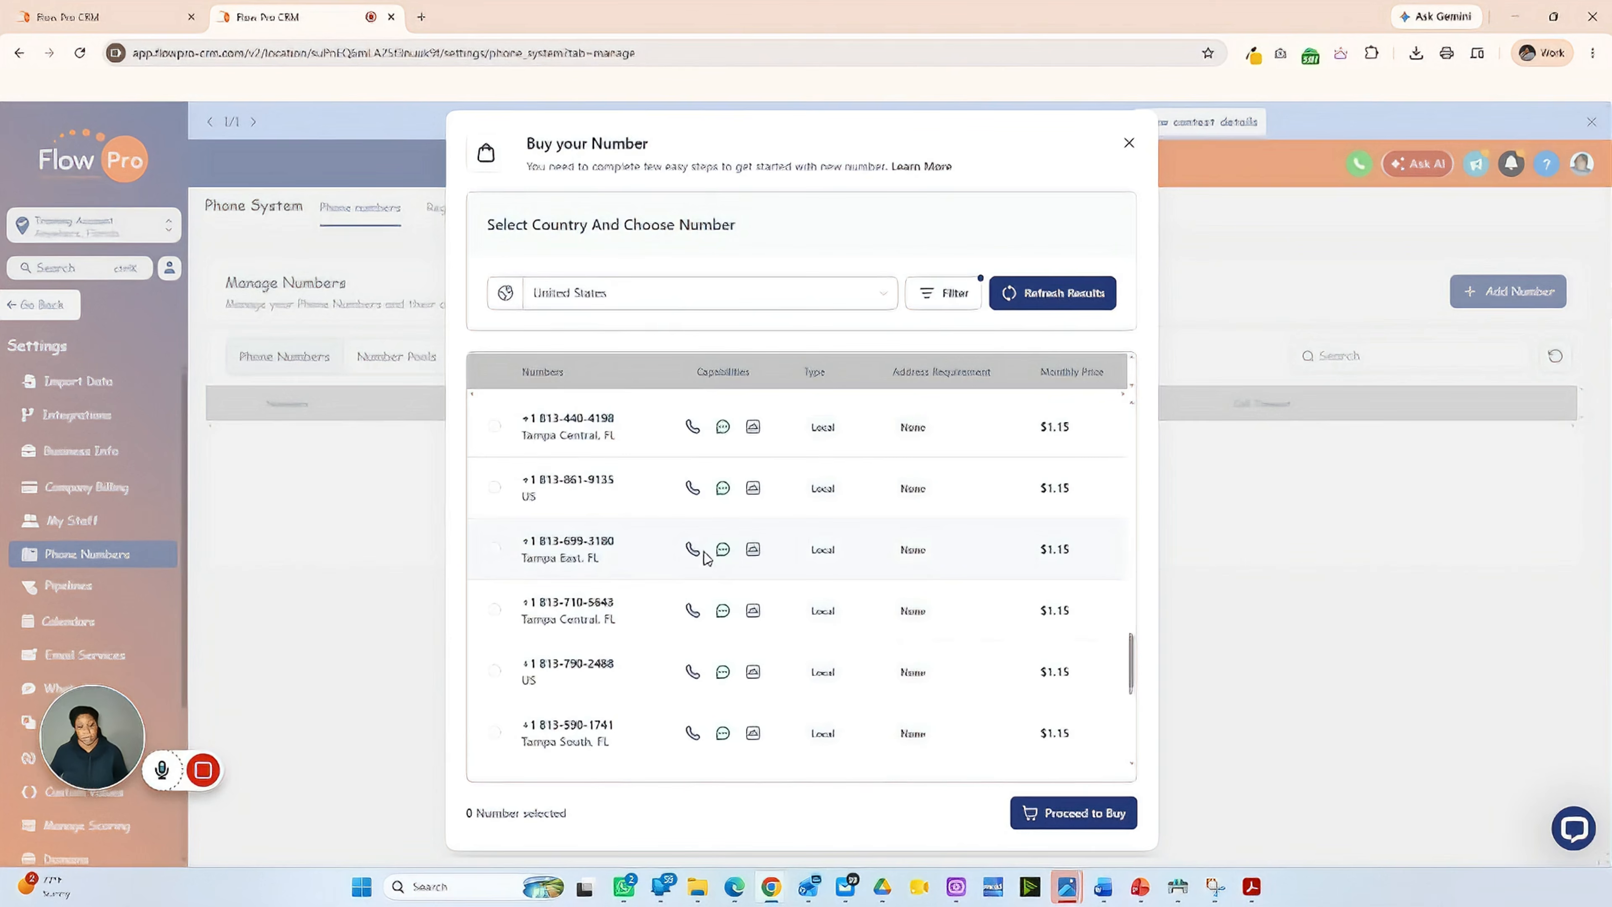
scroll(728, 563, up, 12)
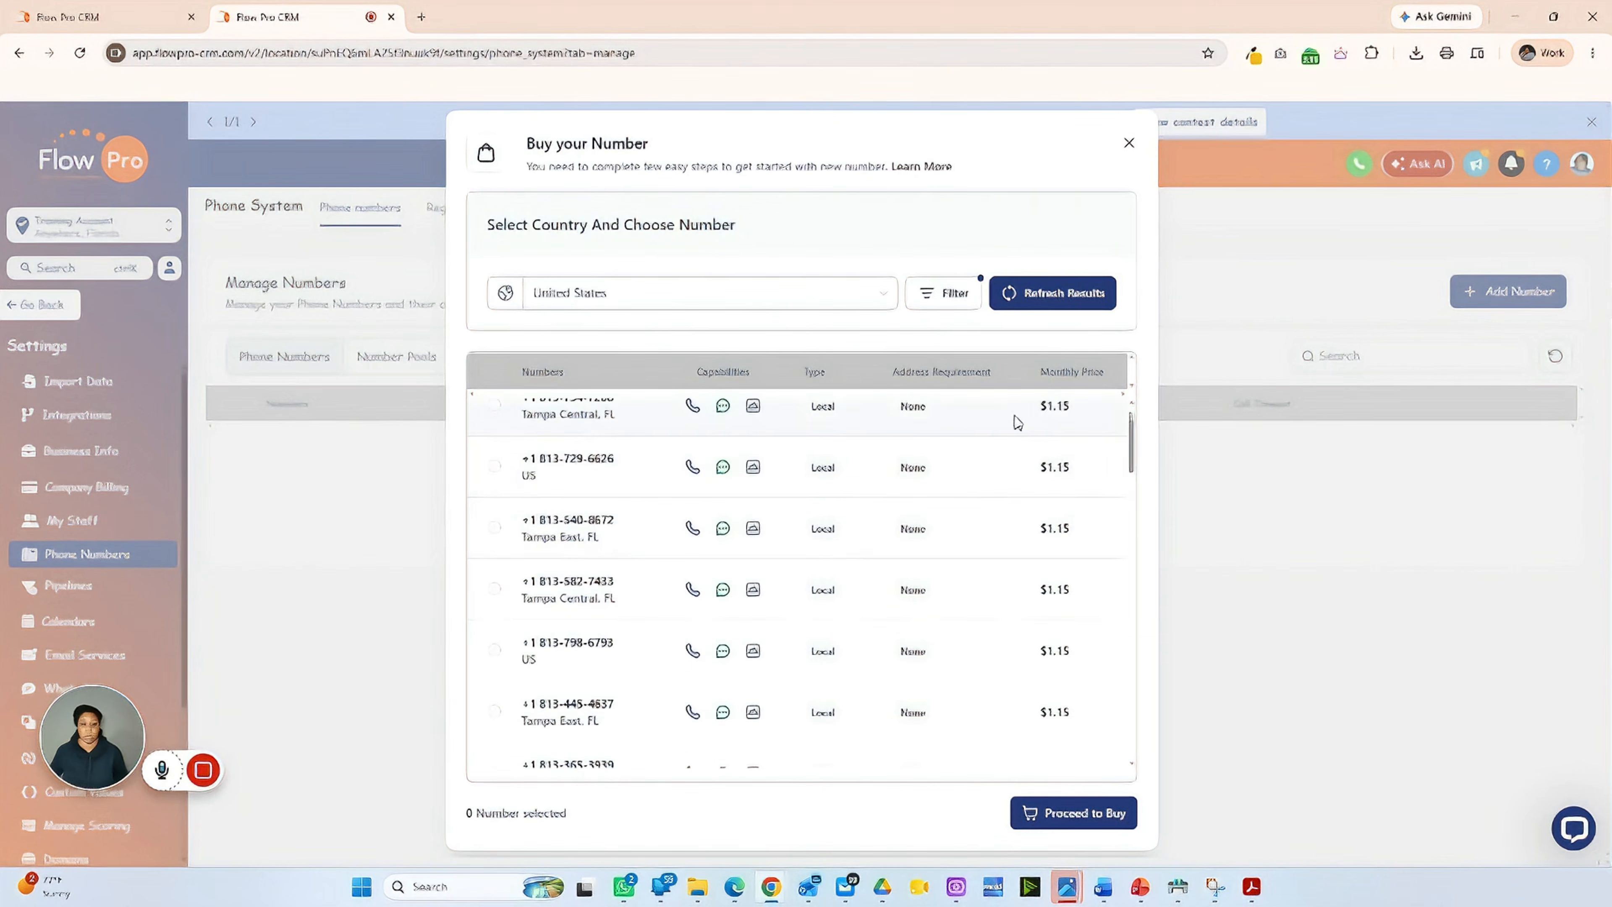
scroll(879, 451, up, 2)
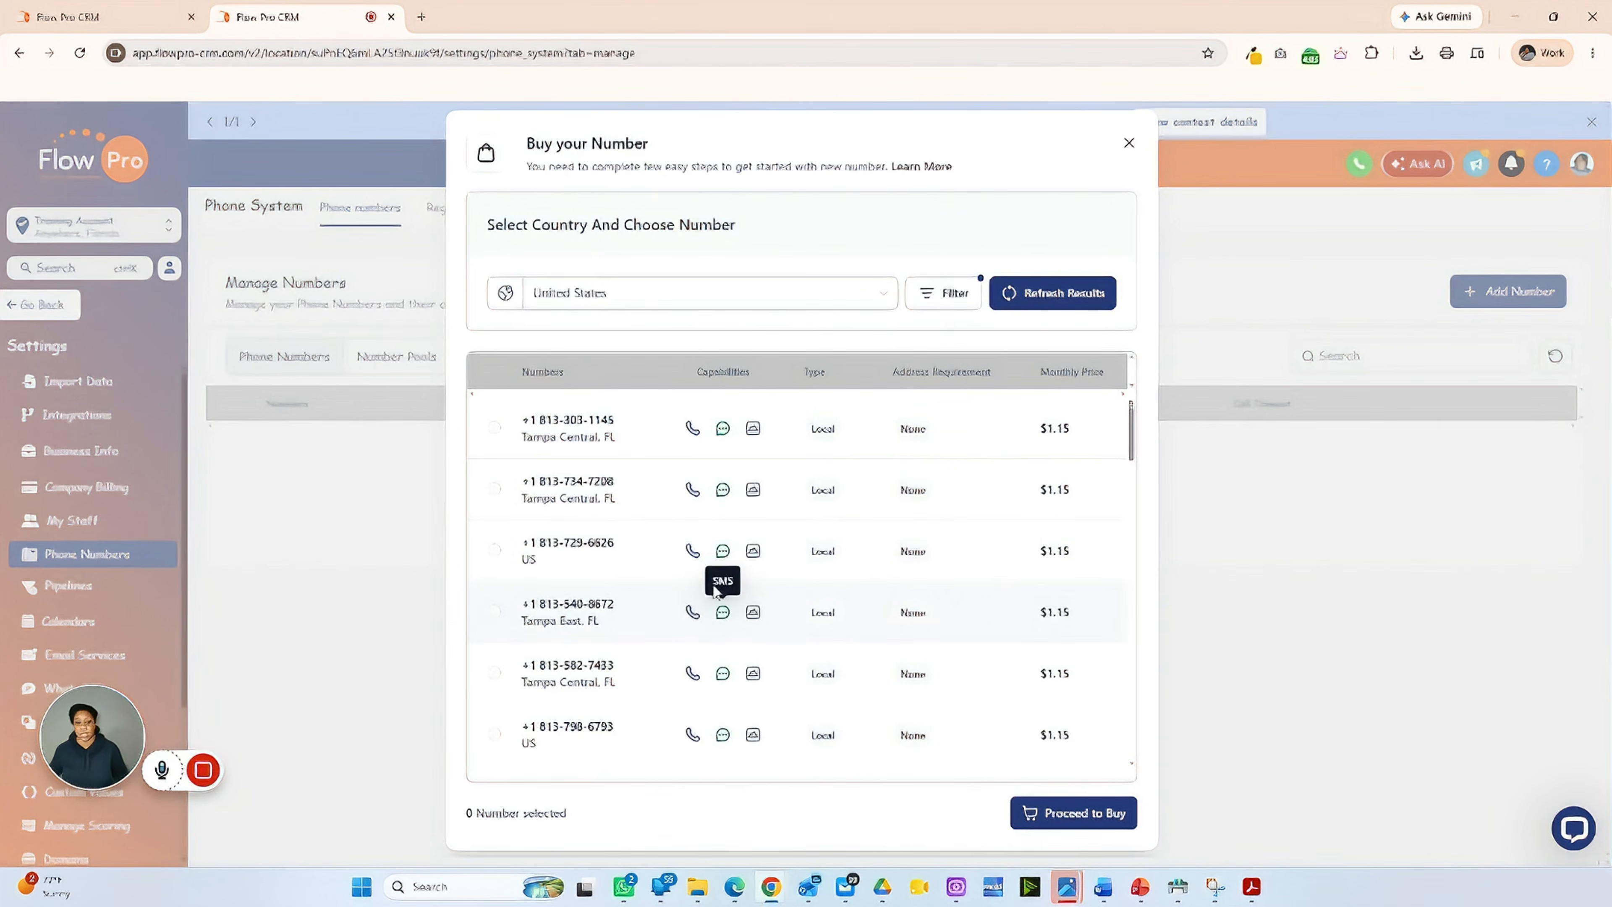
click(495, 428)
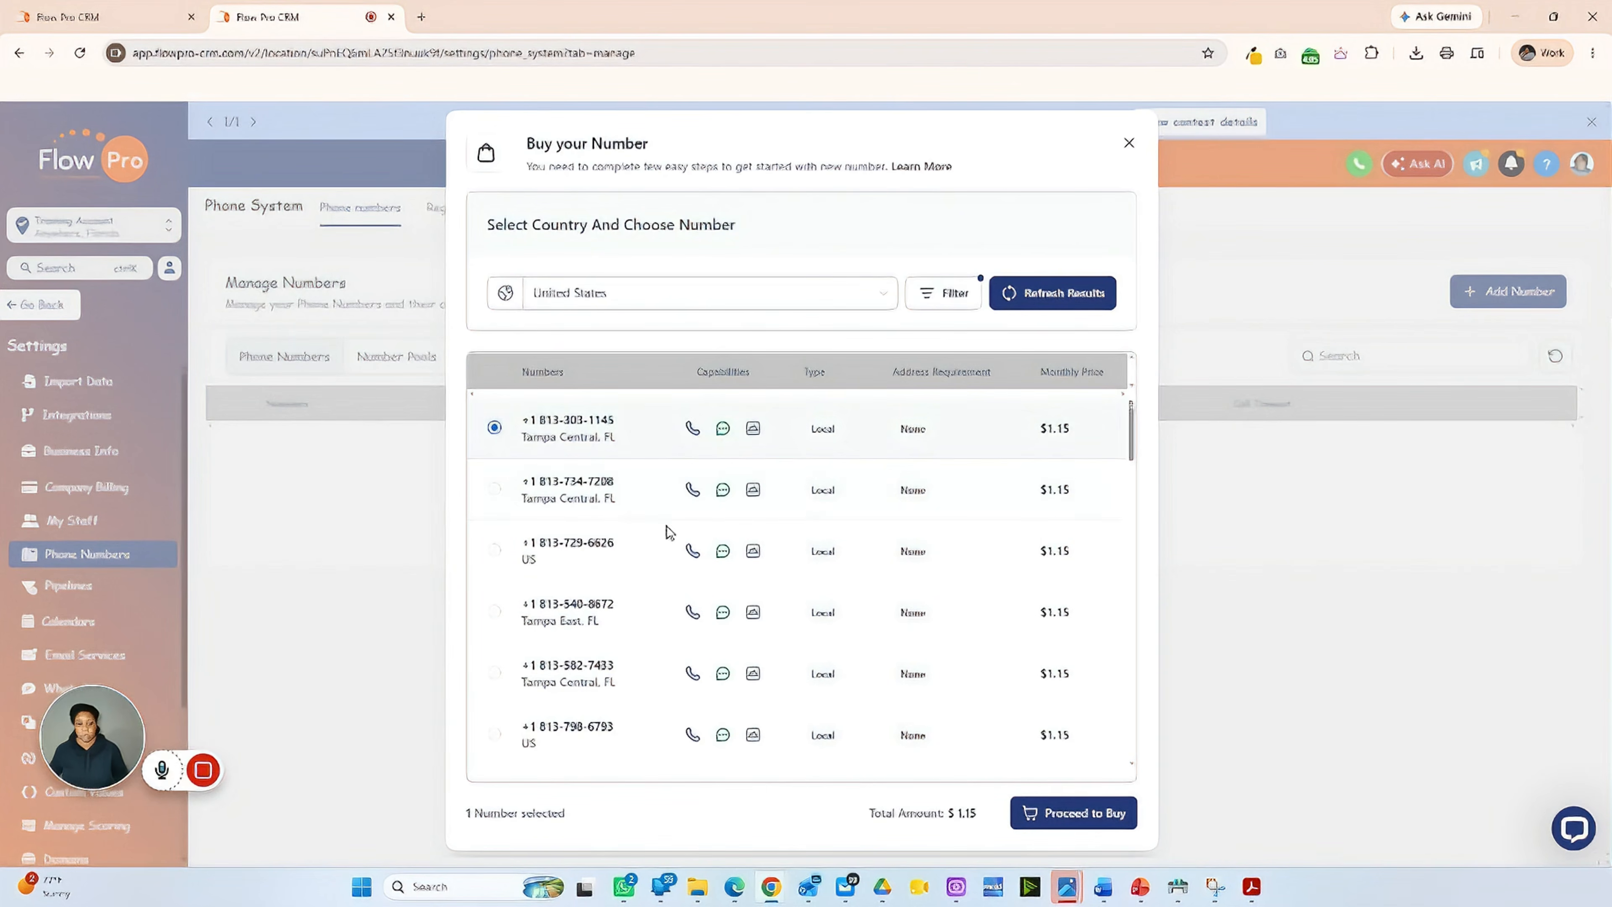
click(1074, 820)
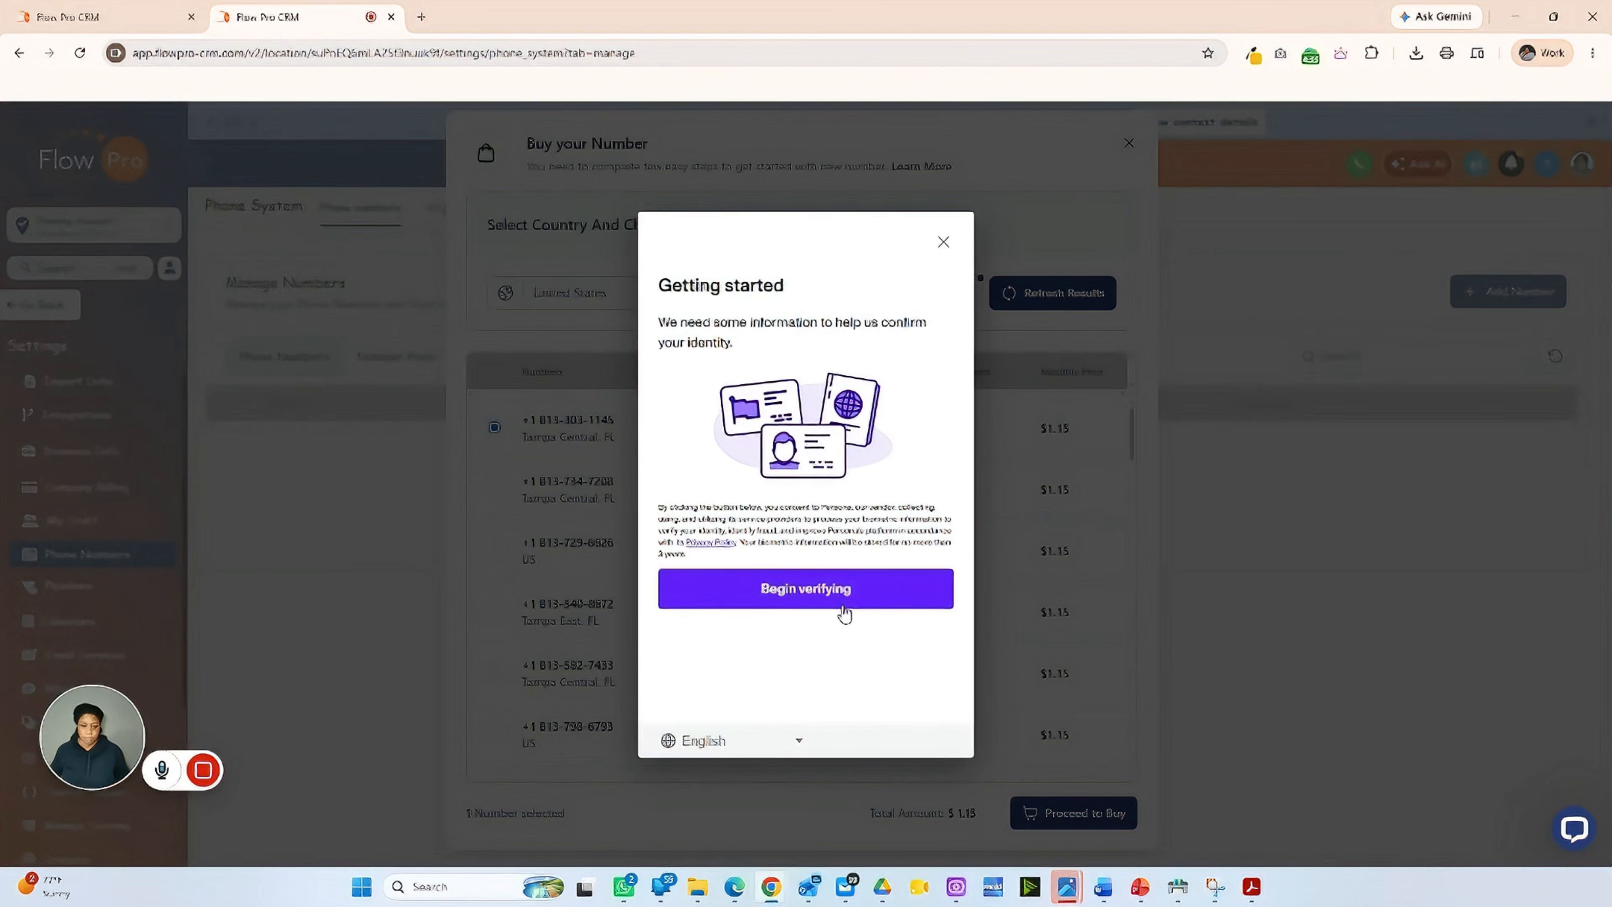
Begin the identity verification with United States as the ID's country and Driver License as the photo ID type.
click(806, 605)
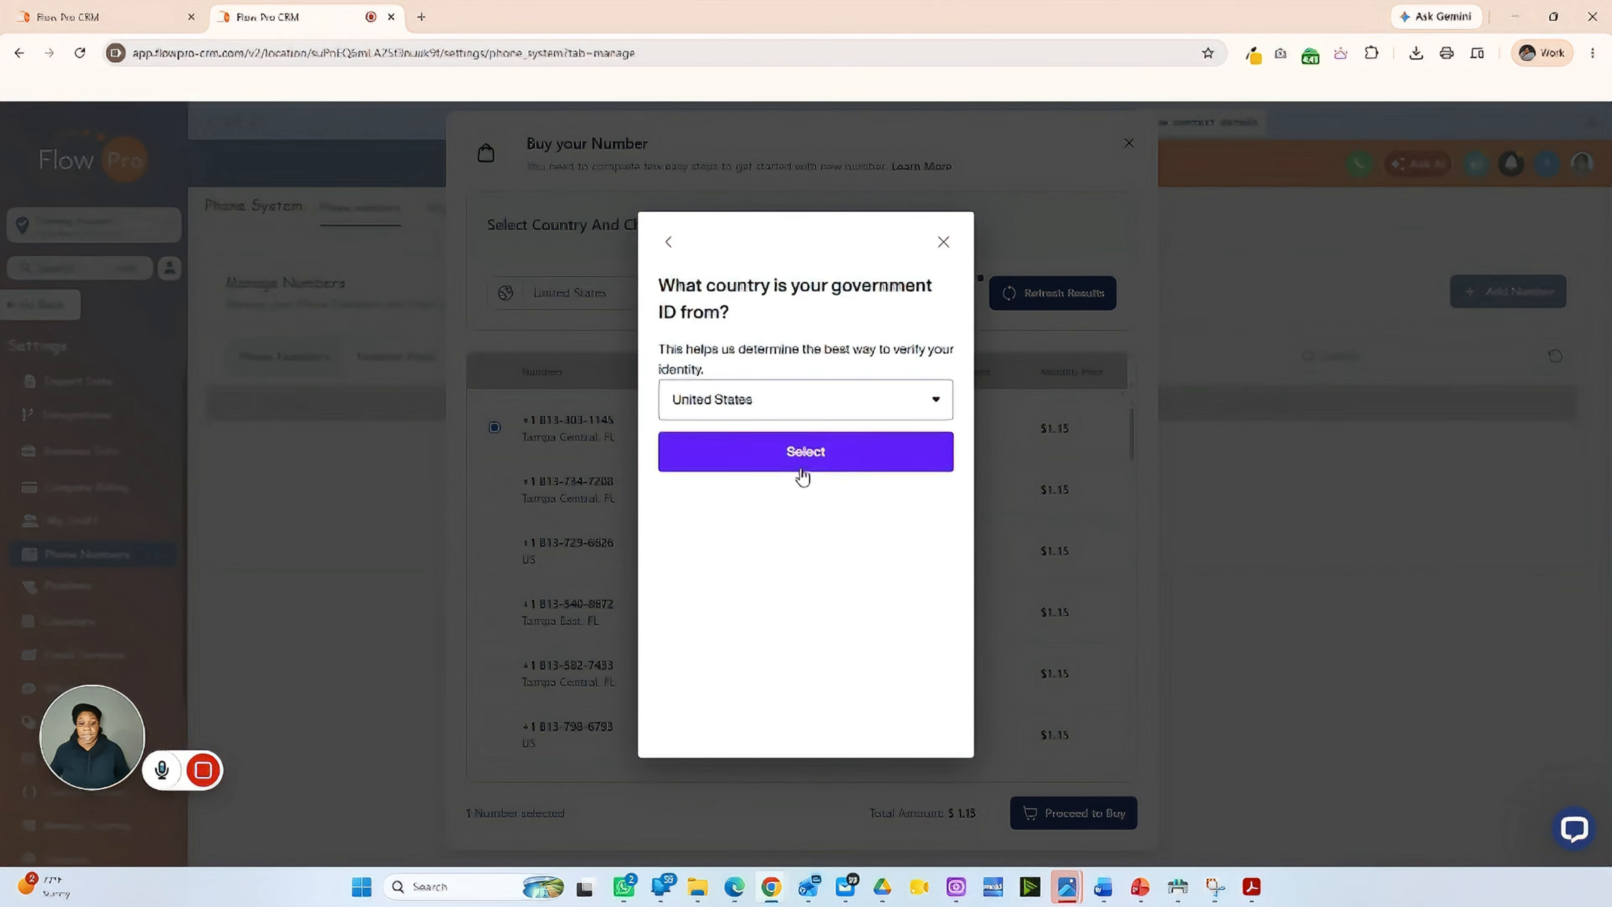
click(806, 453)
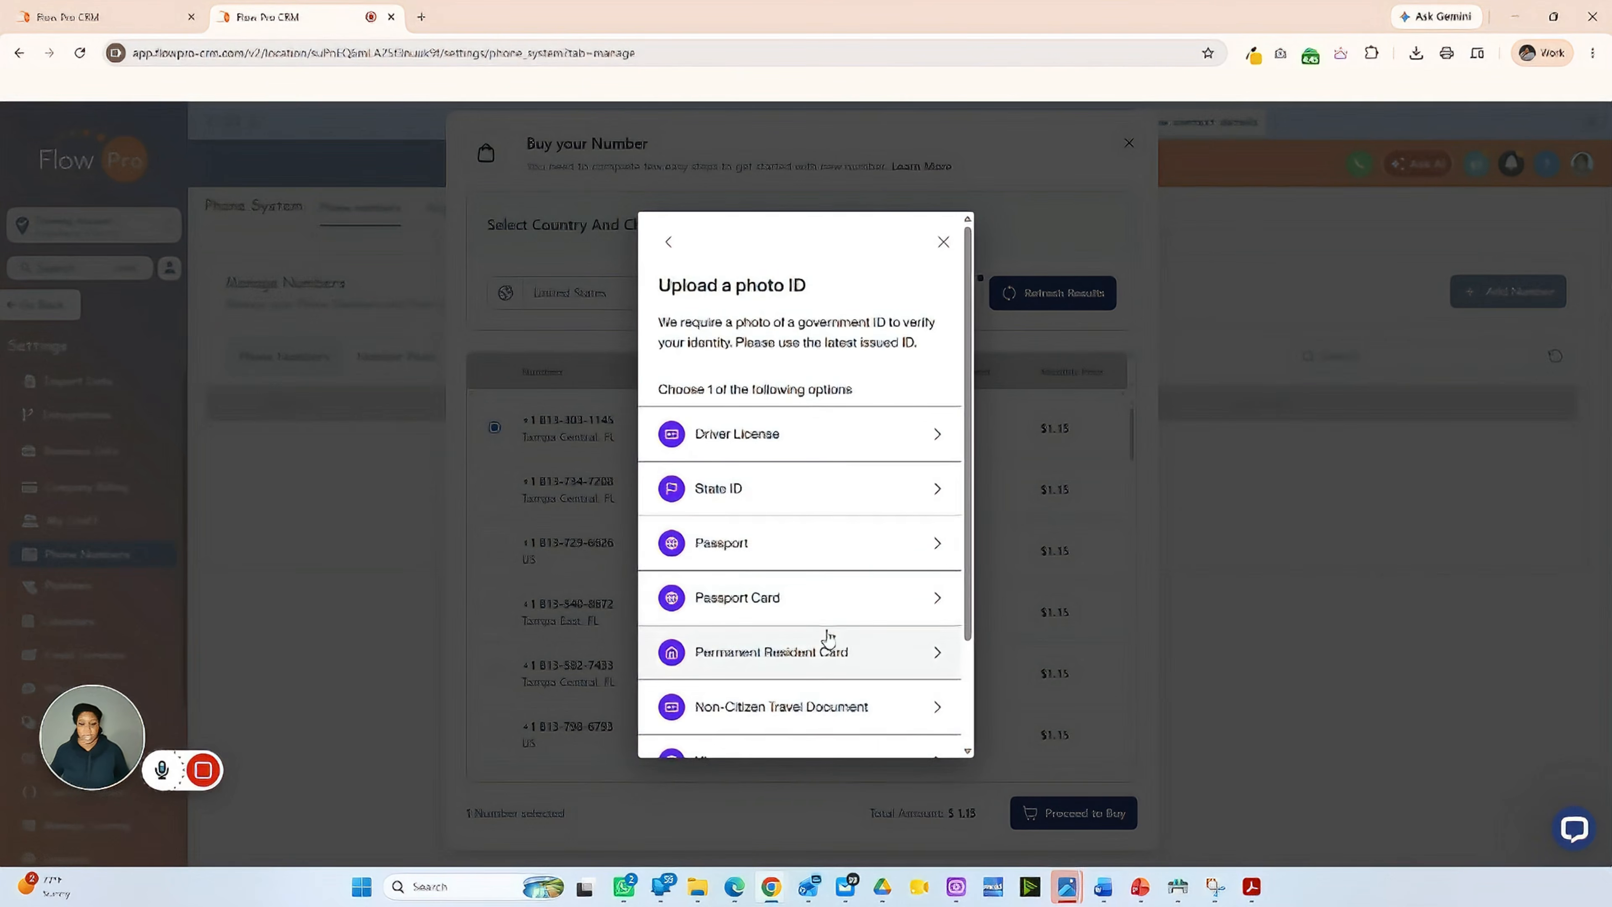
scroll(824, 636, down, 2)
scroll(823, 641, up, 2)
scroll(822, 638, up, 1)
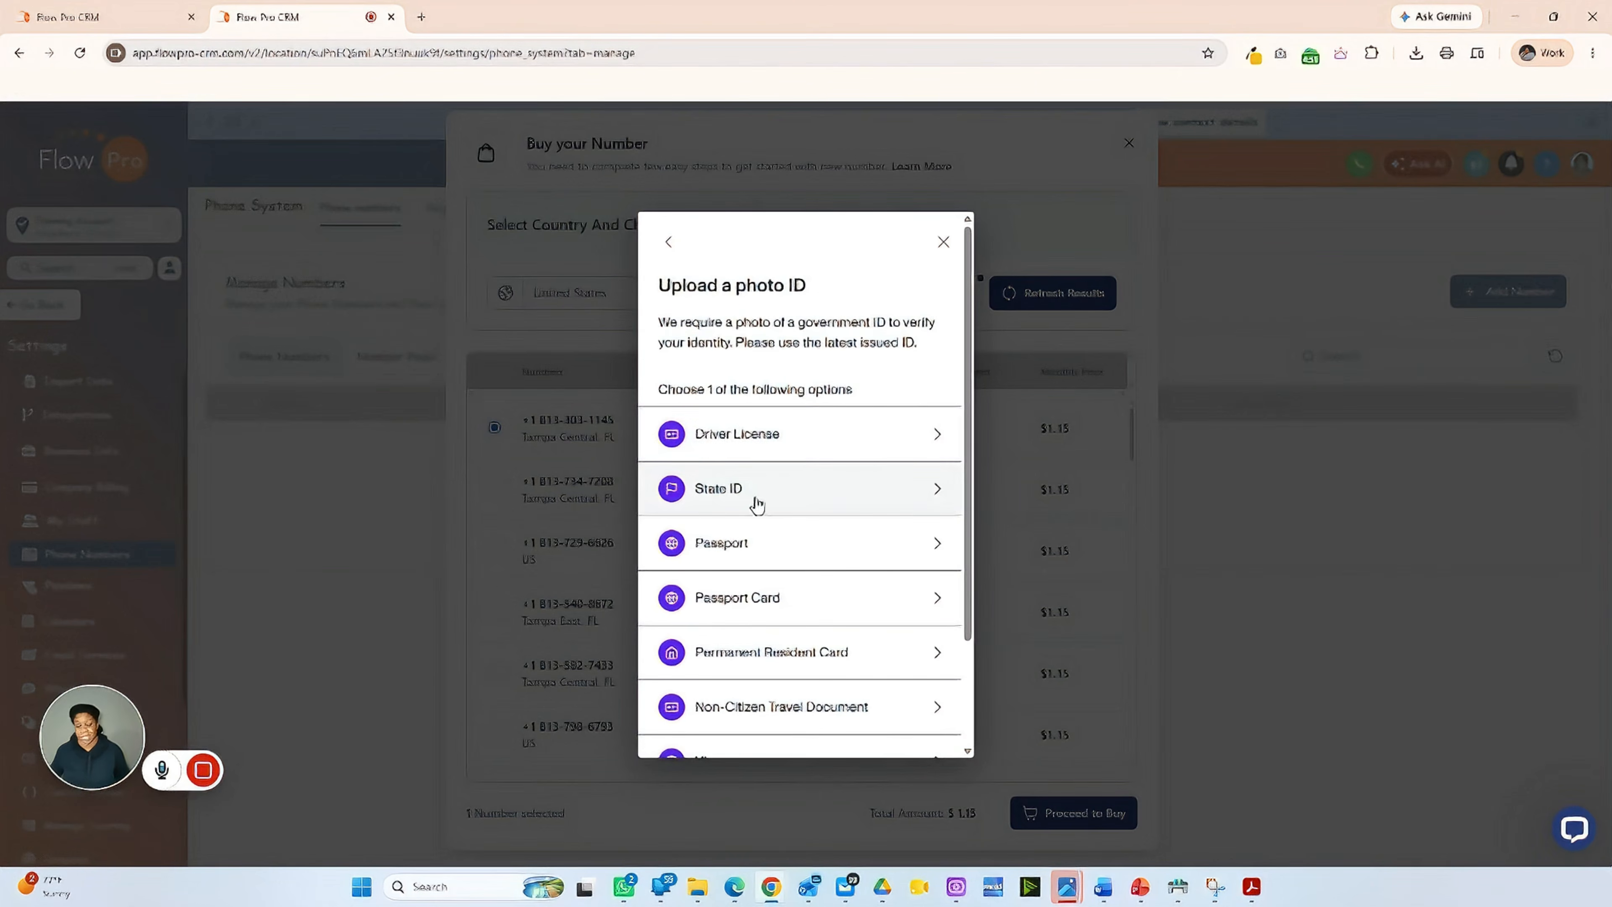
click(841, 443)
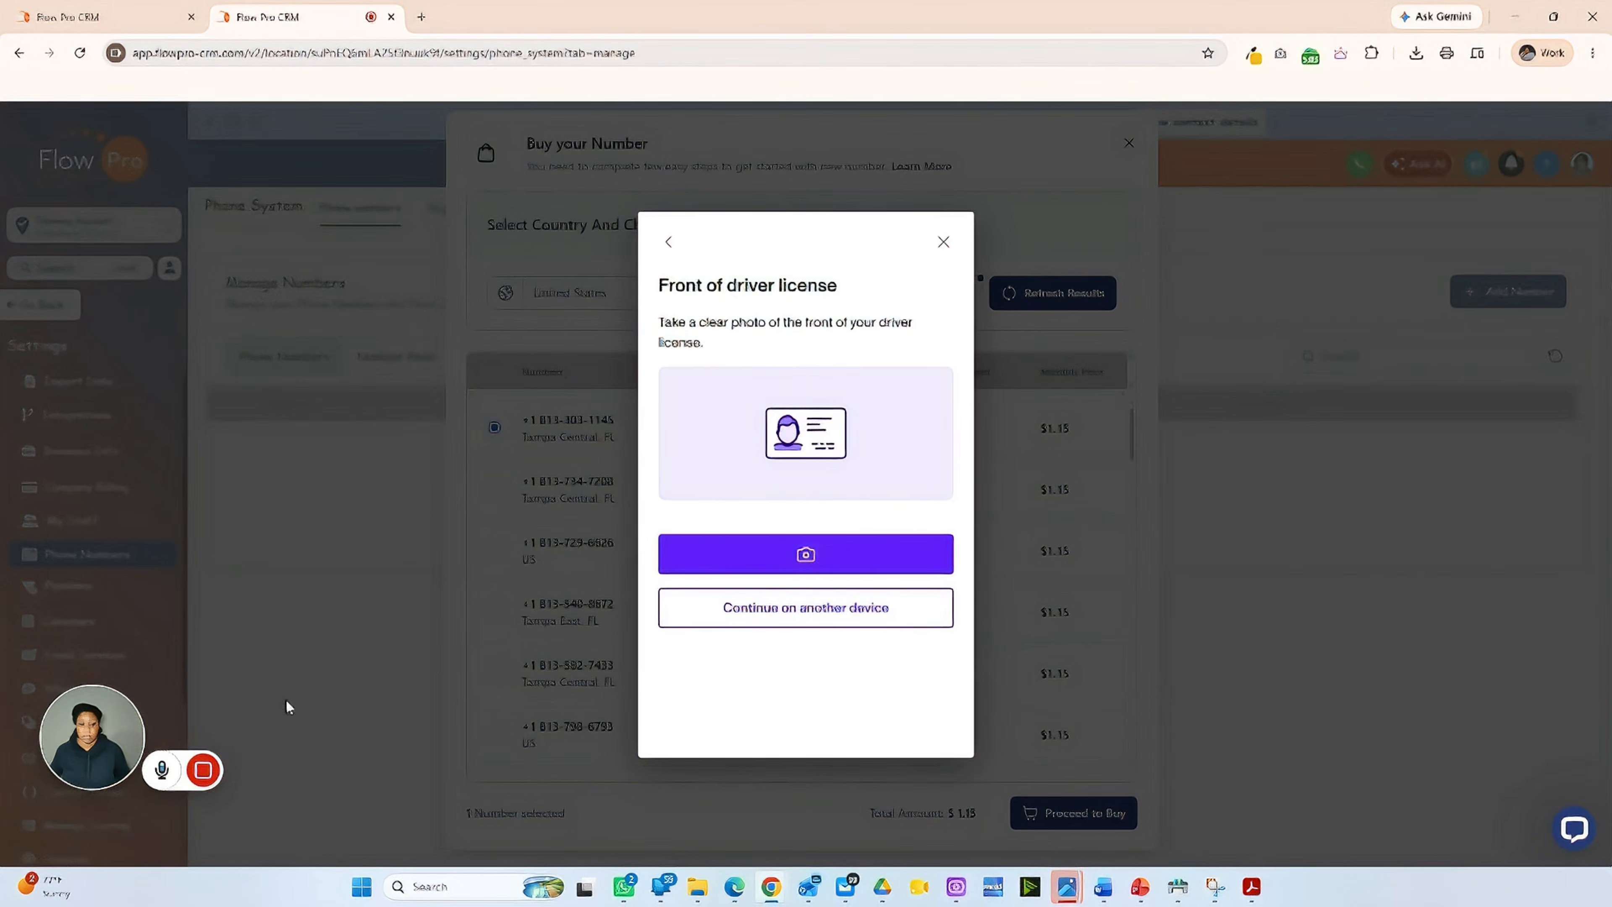
mouse_move(205, 773)
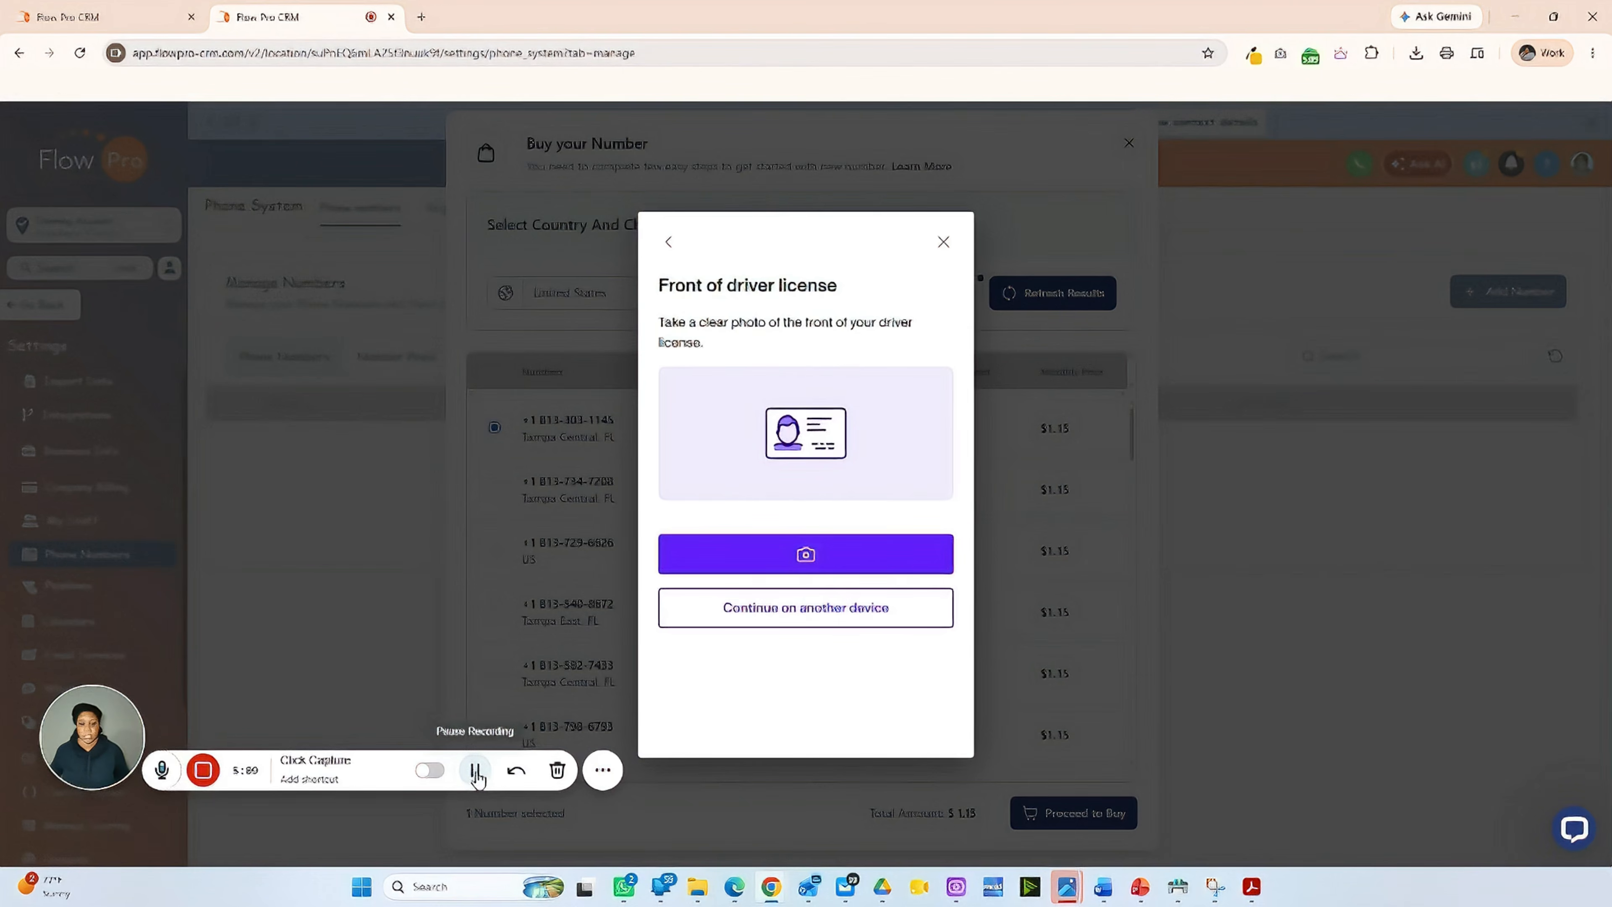
click(478, 779)
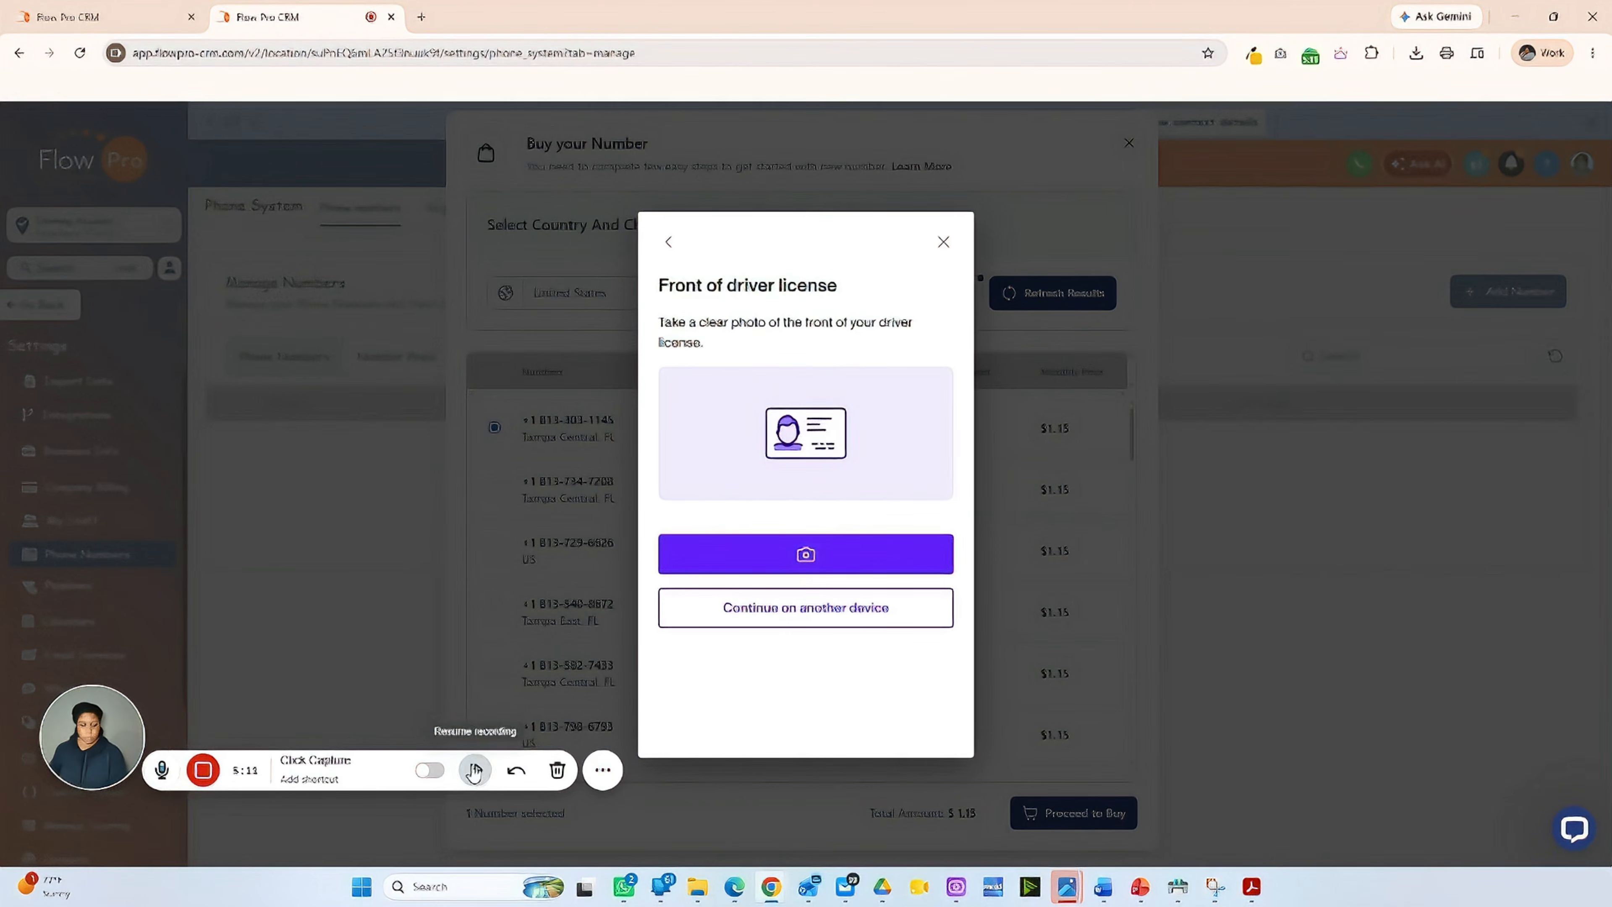
click(477, 775)
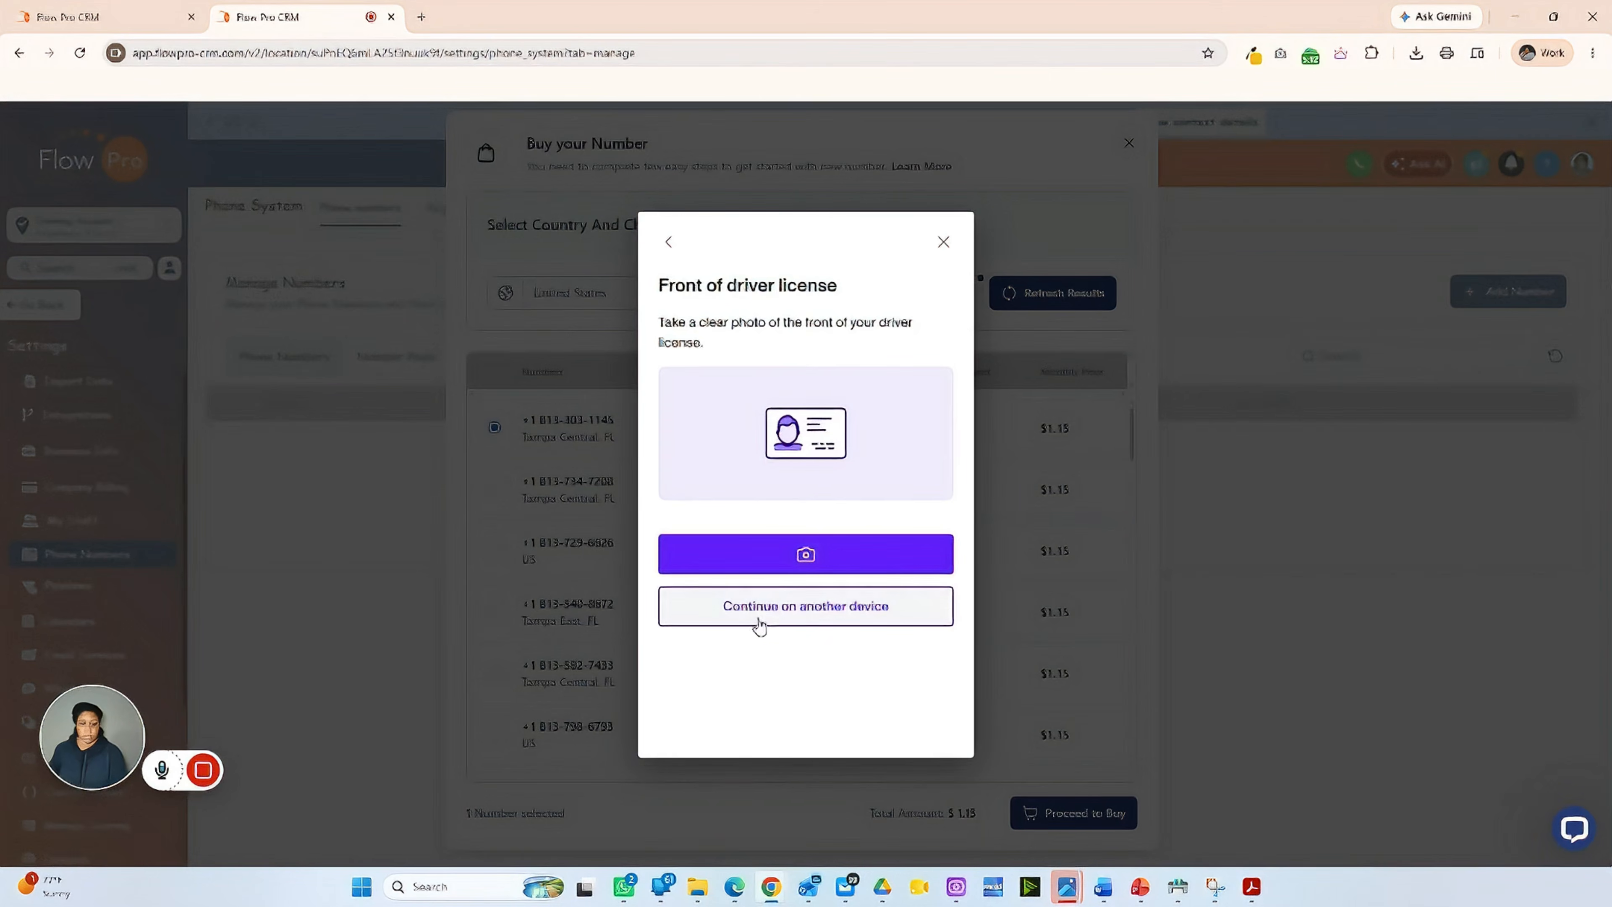
Continue the driver license photo verification on another device.
click(796, 610)
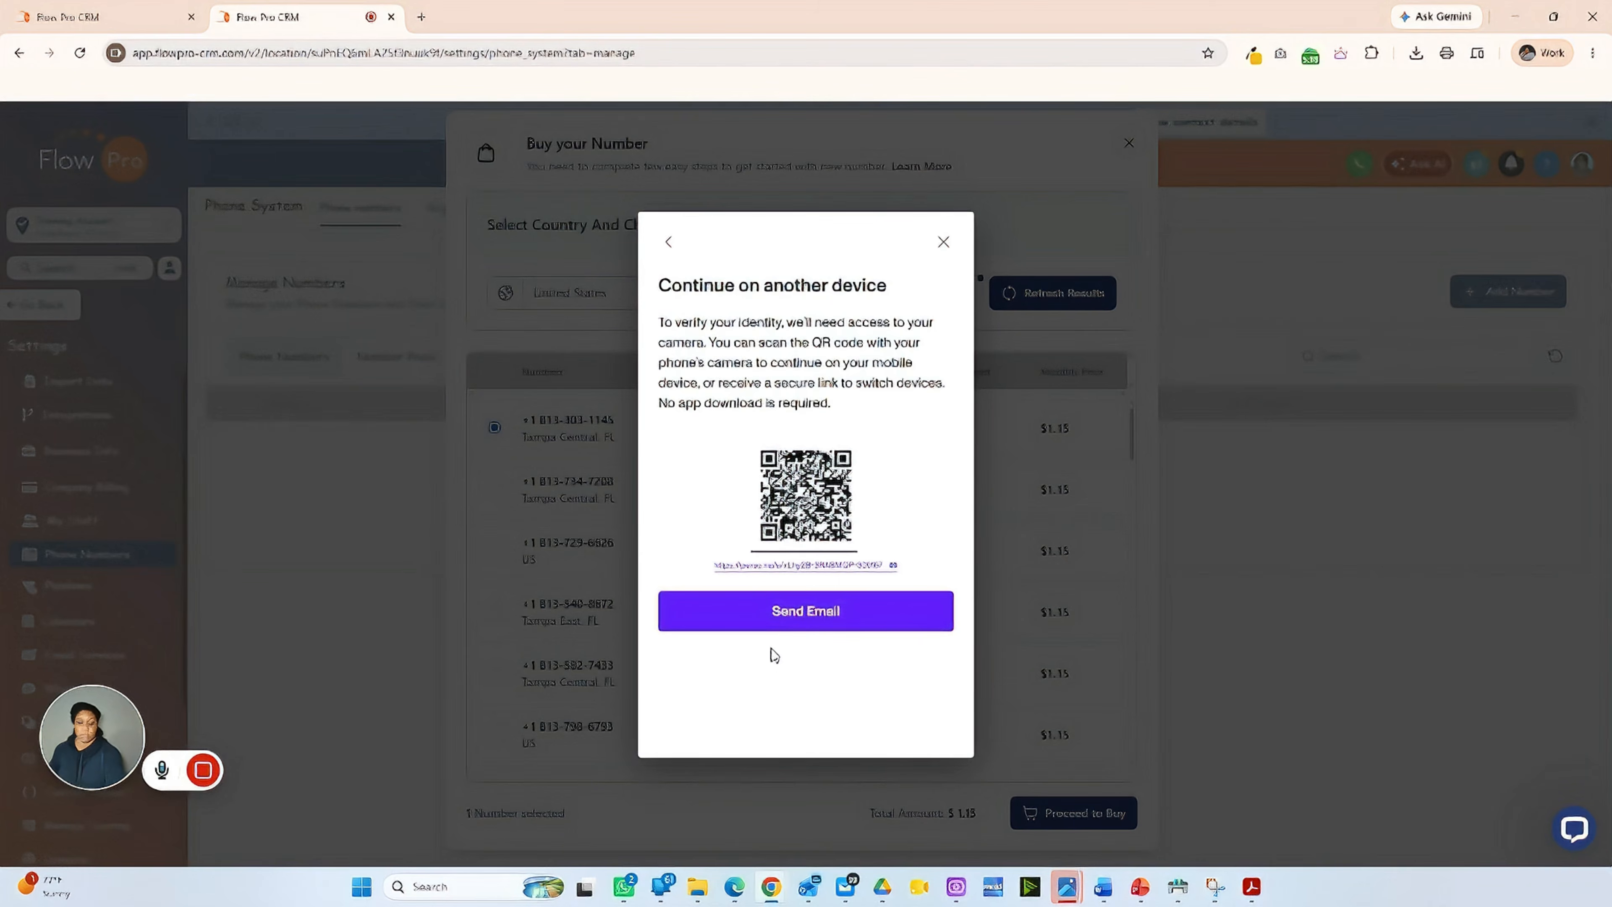
mouse_move(255, 781)
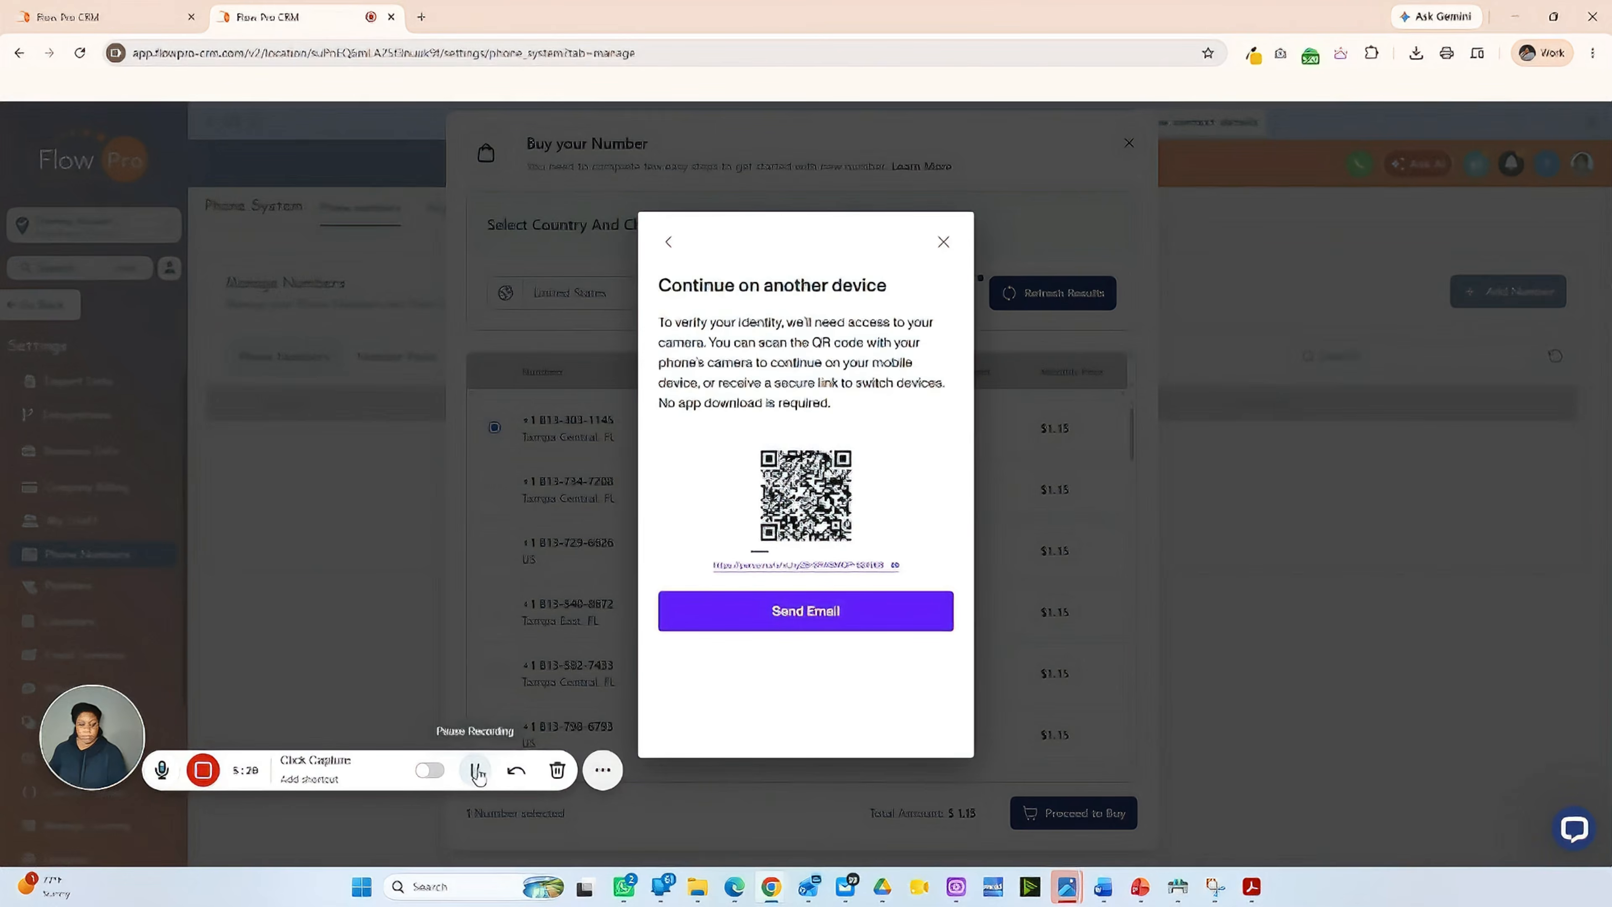
click(475, 775)
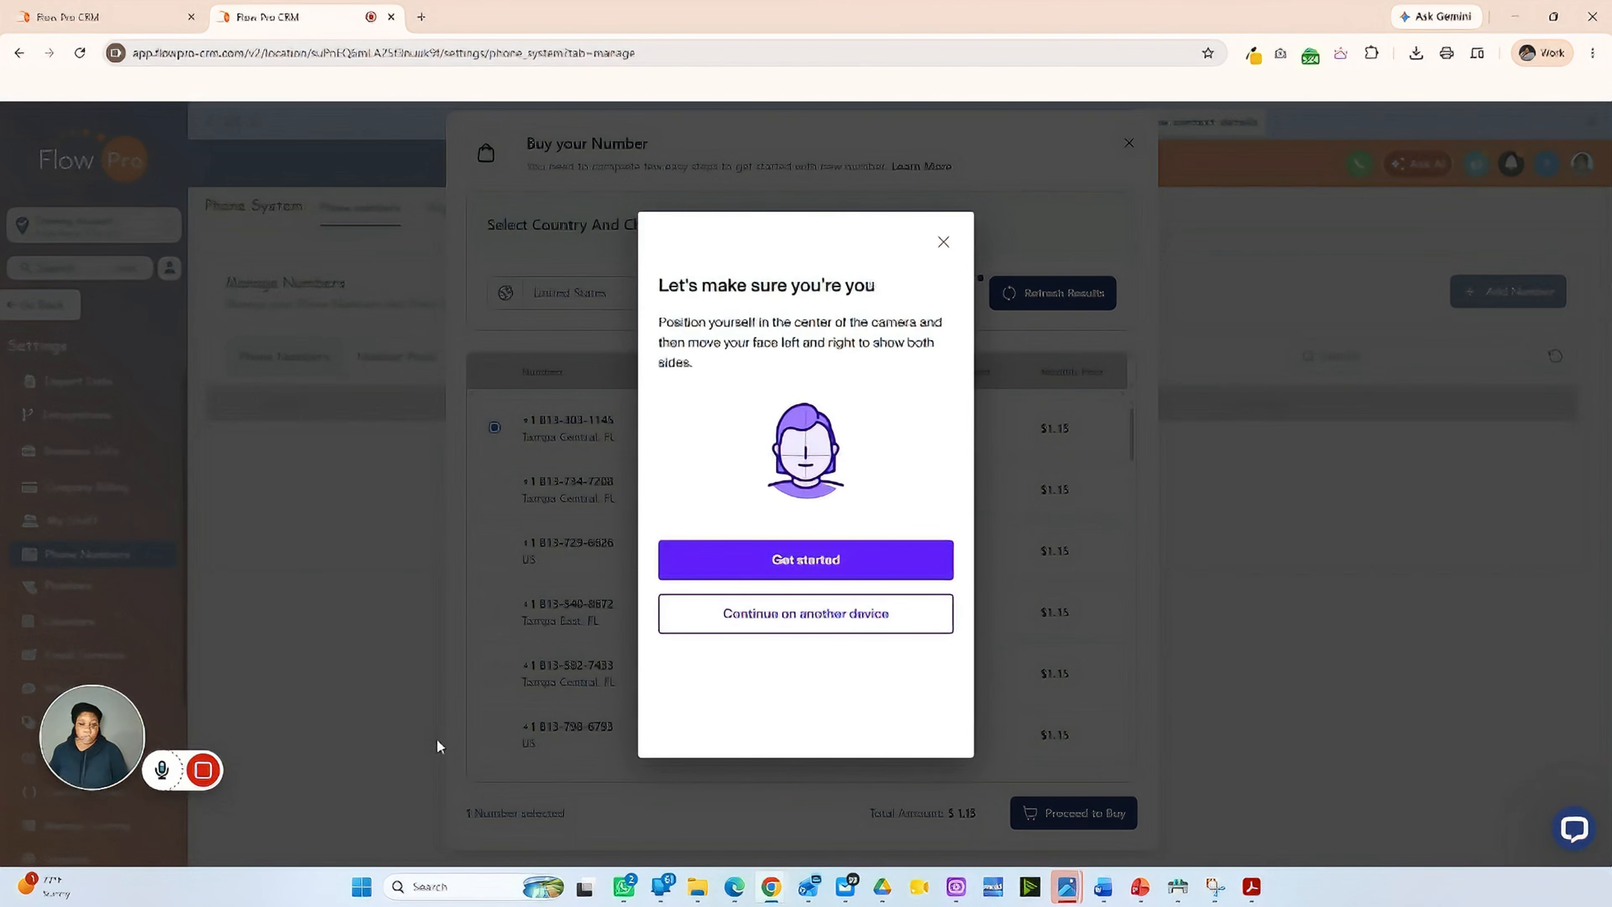
Start the camera face check and complete the identity verification.
mouse_move(233, 780)
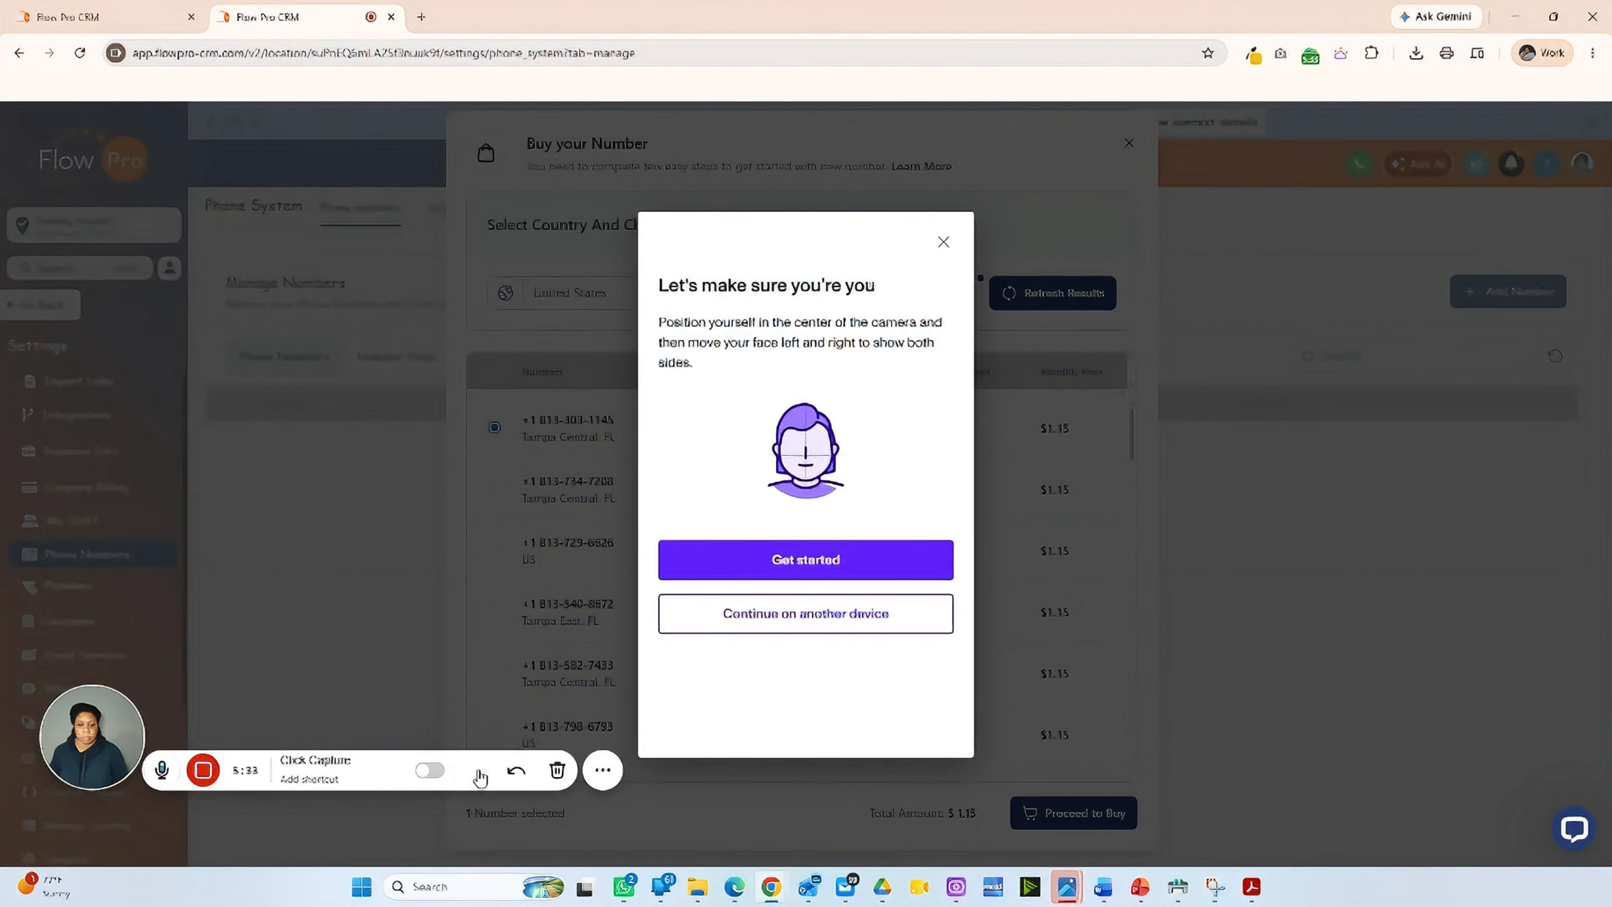
click(767, 565)
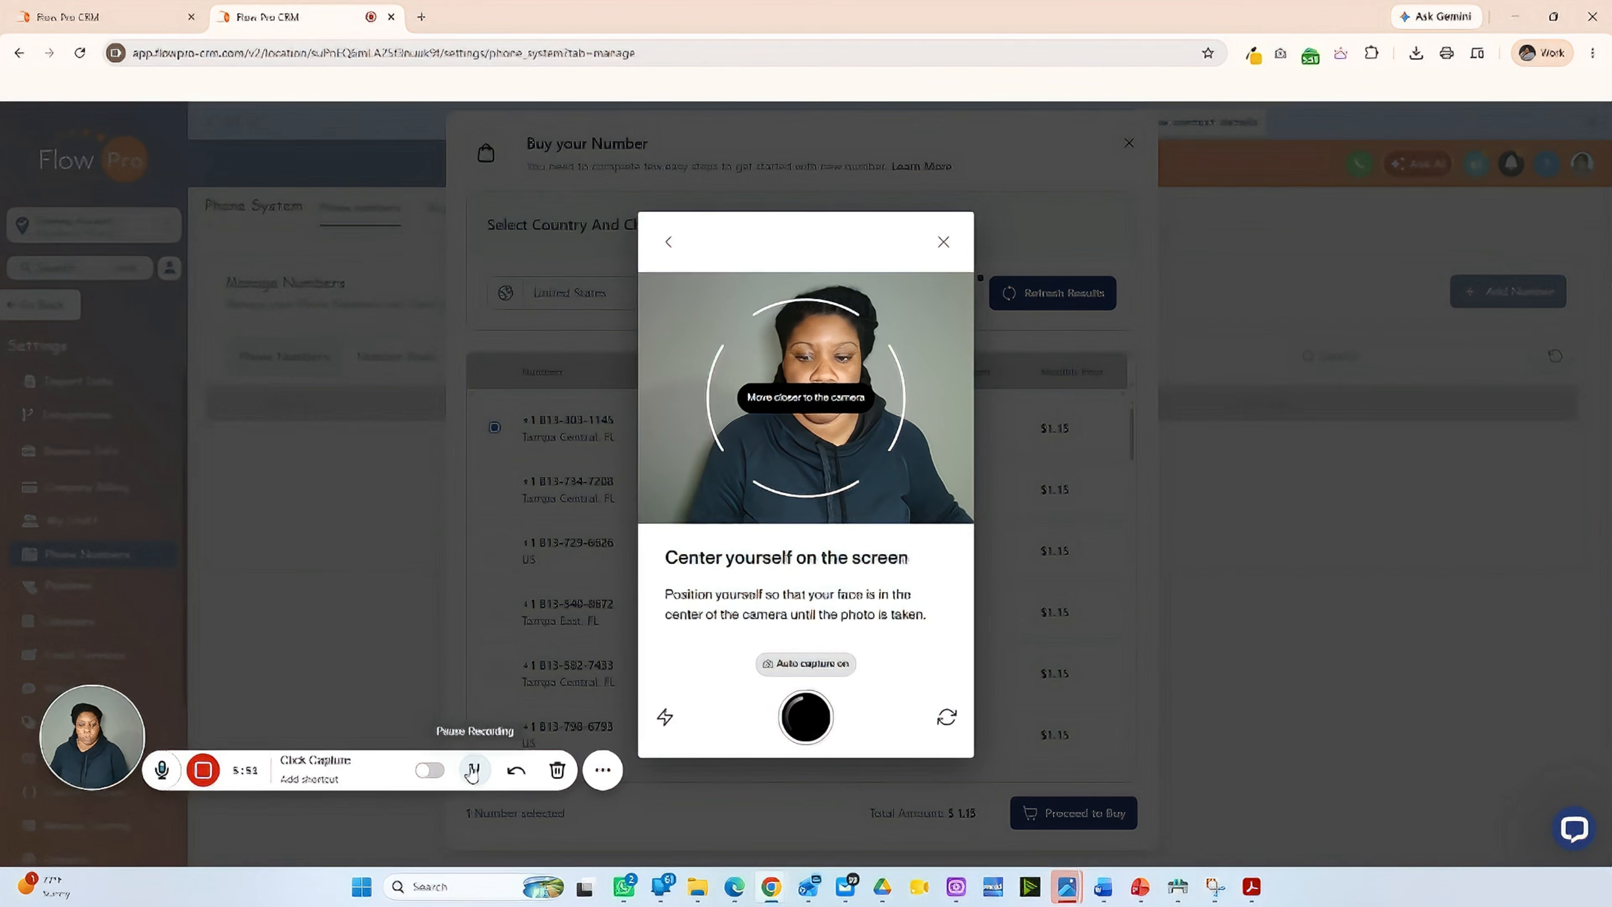
click(473, 770)
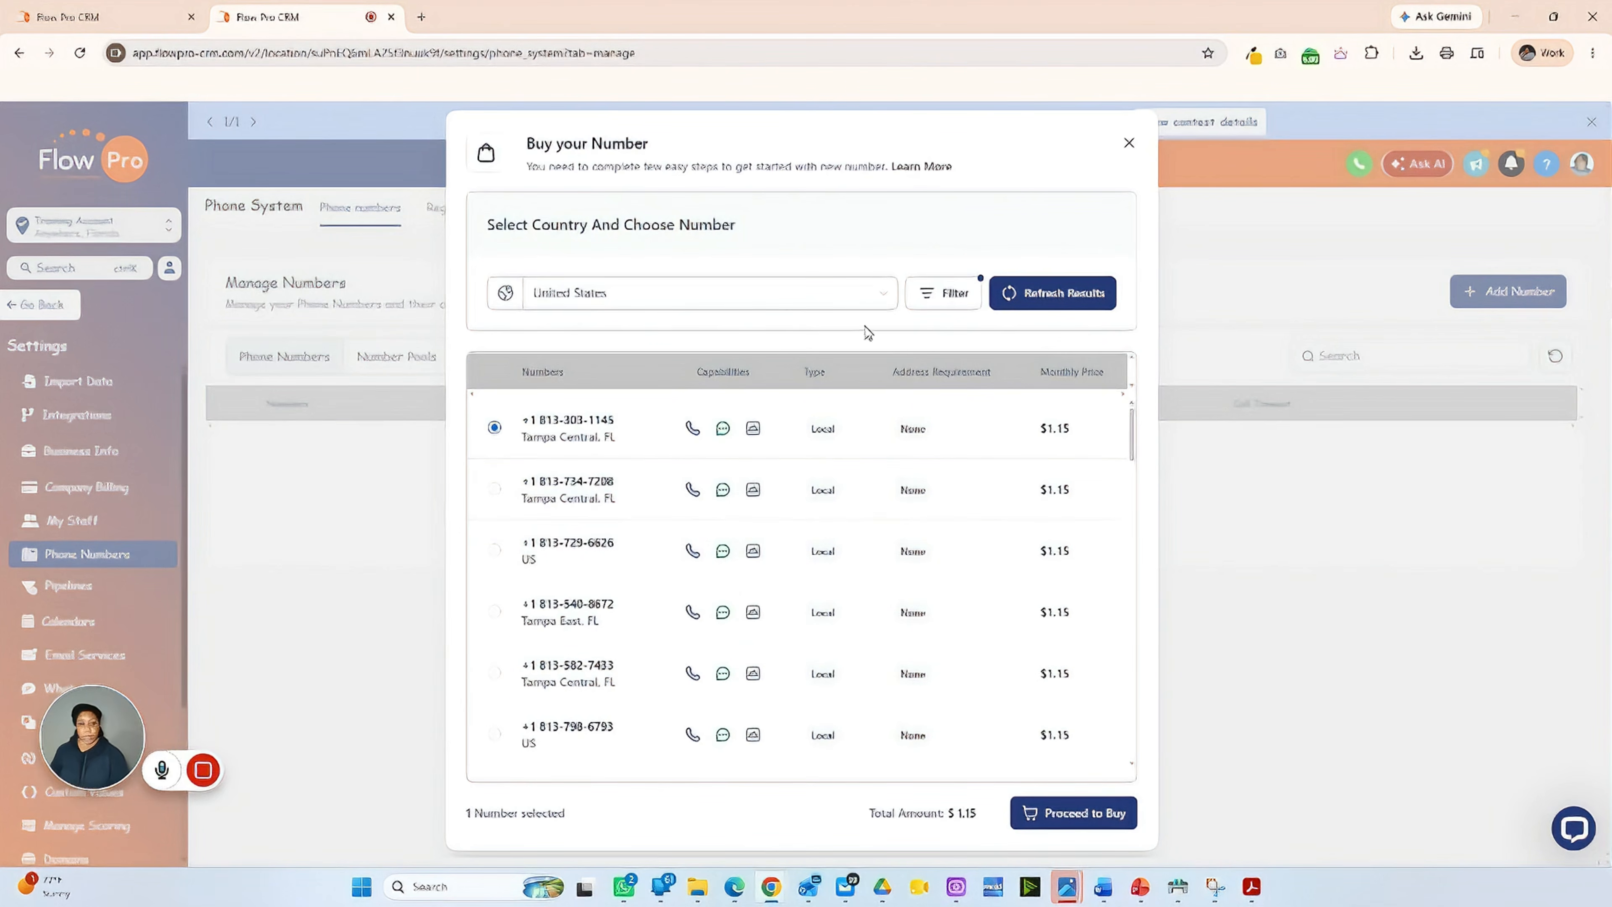
click(1128, 144)
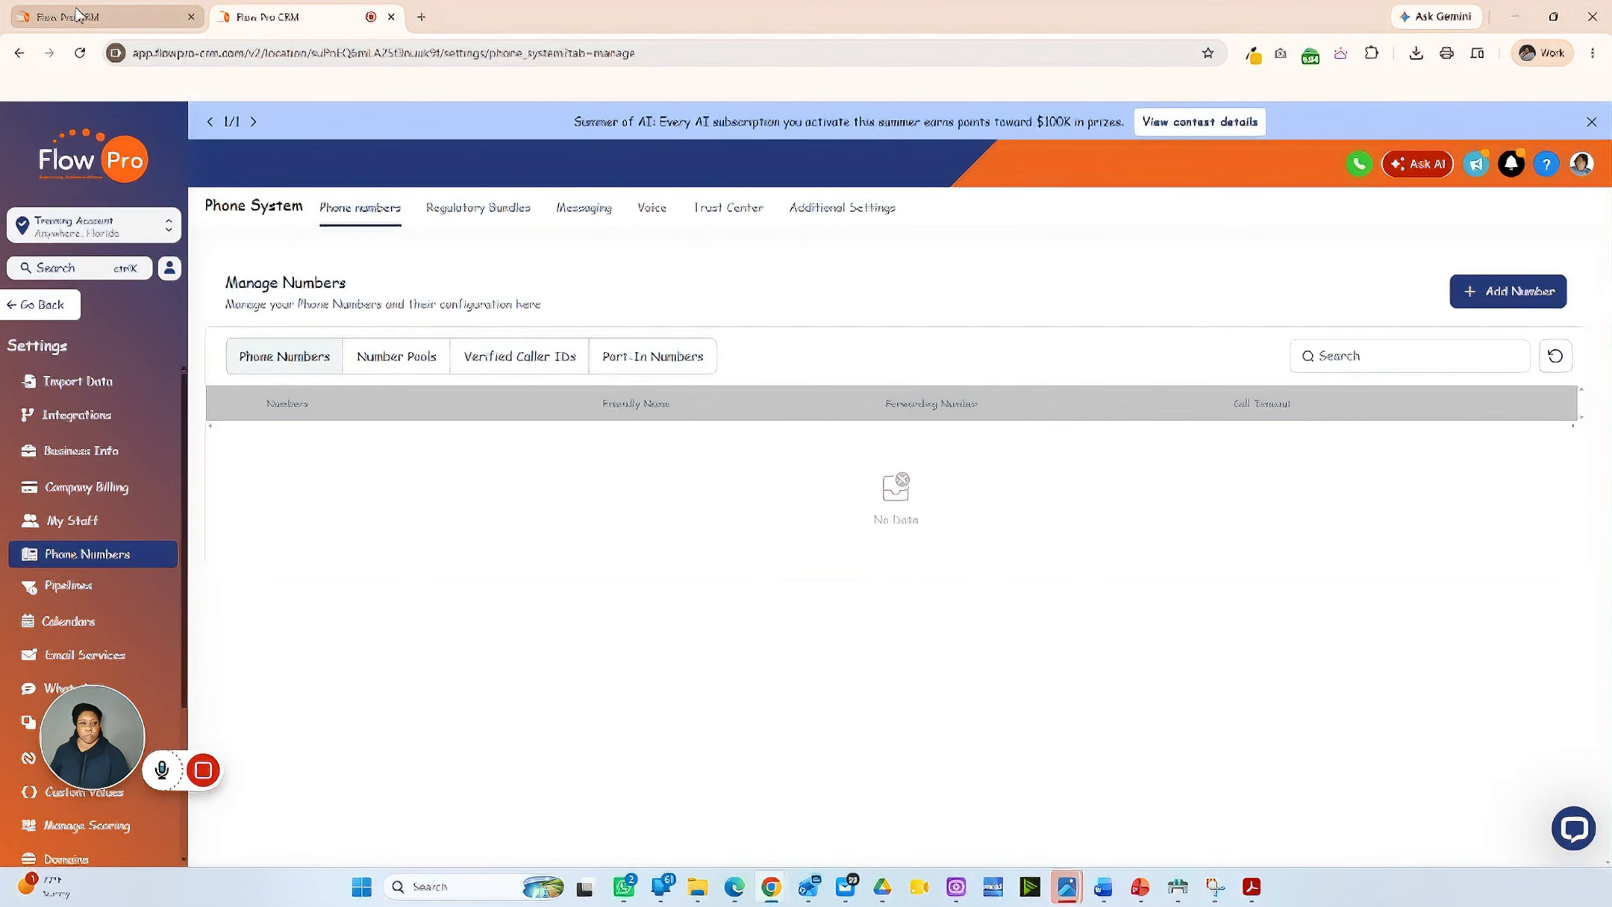
mouse_move(92, 19)
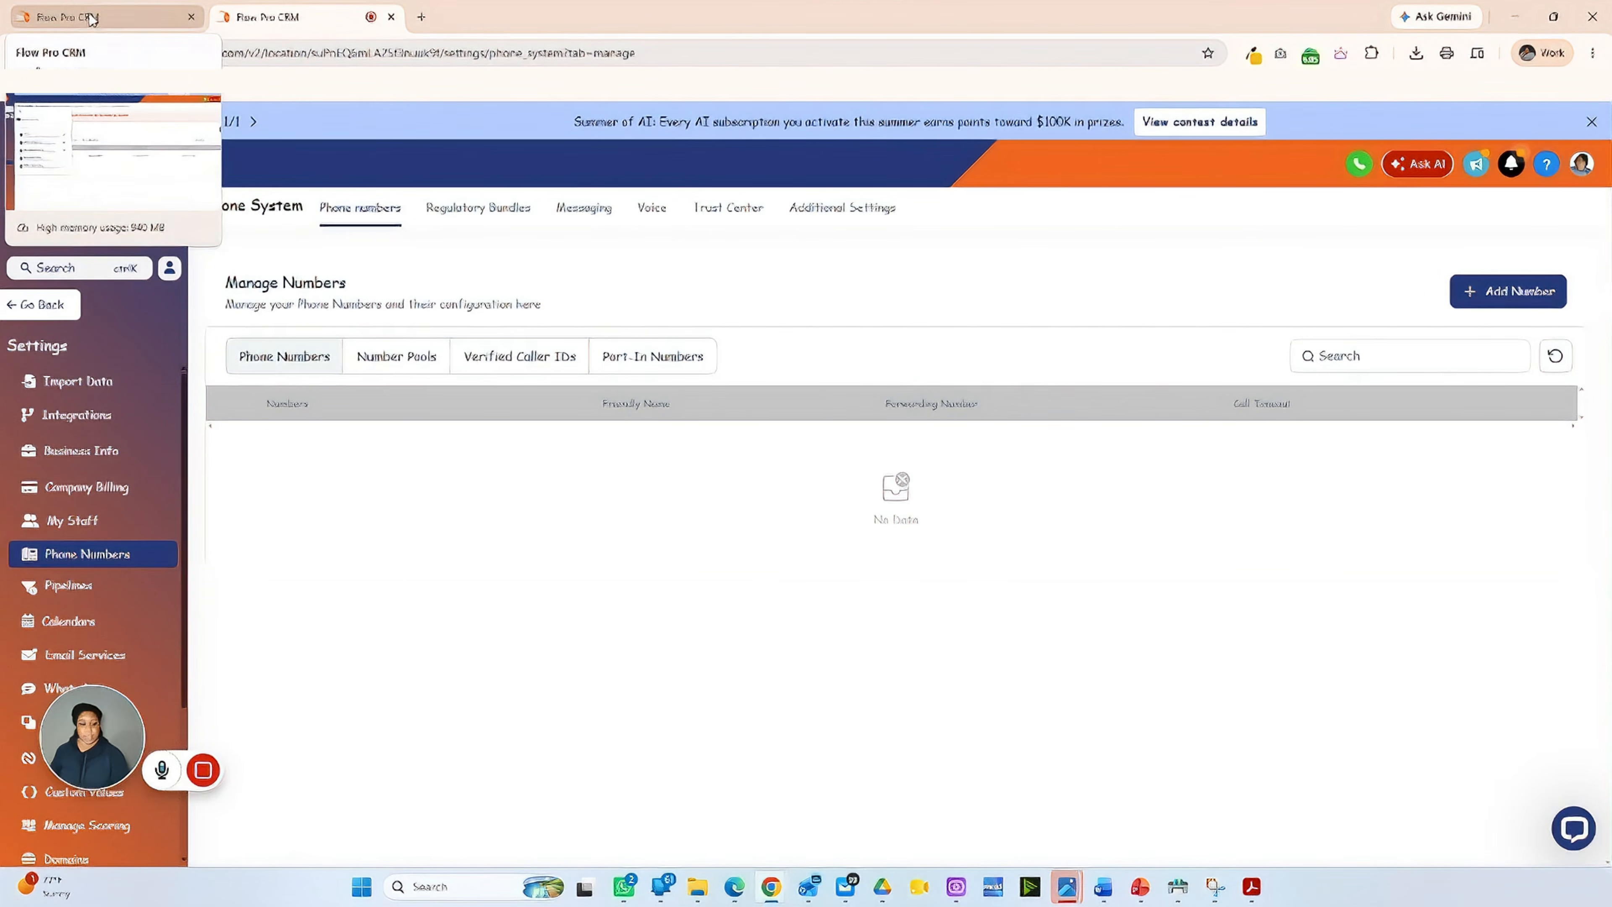
click(132, 19)
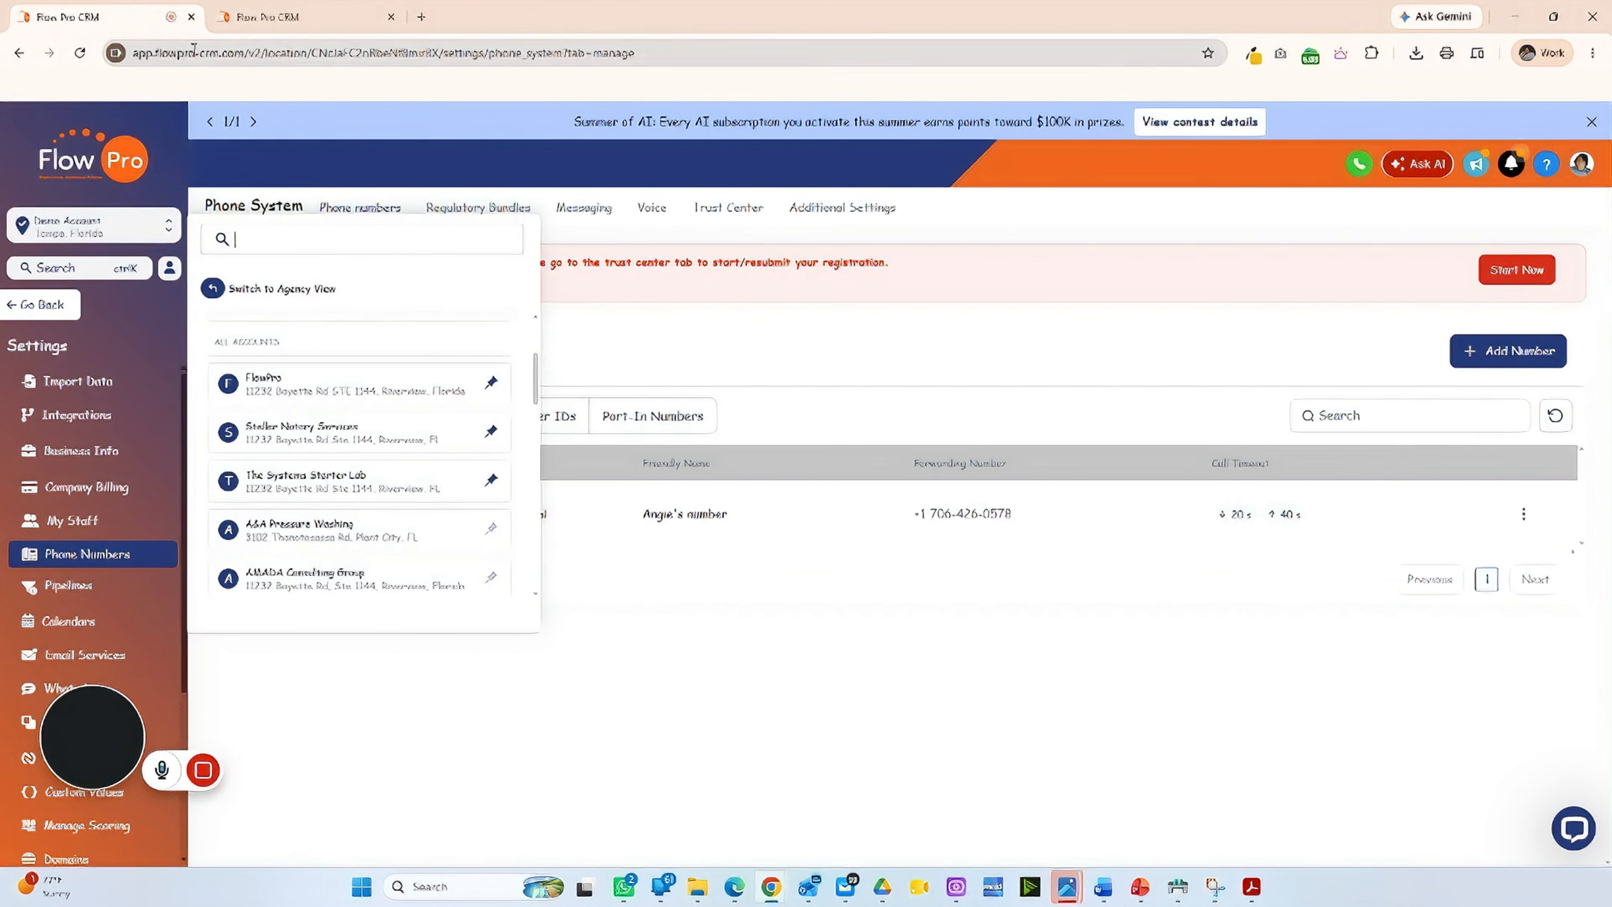
click(635, 327)
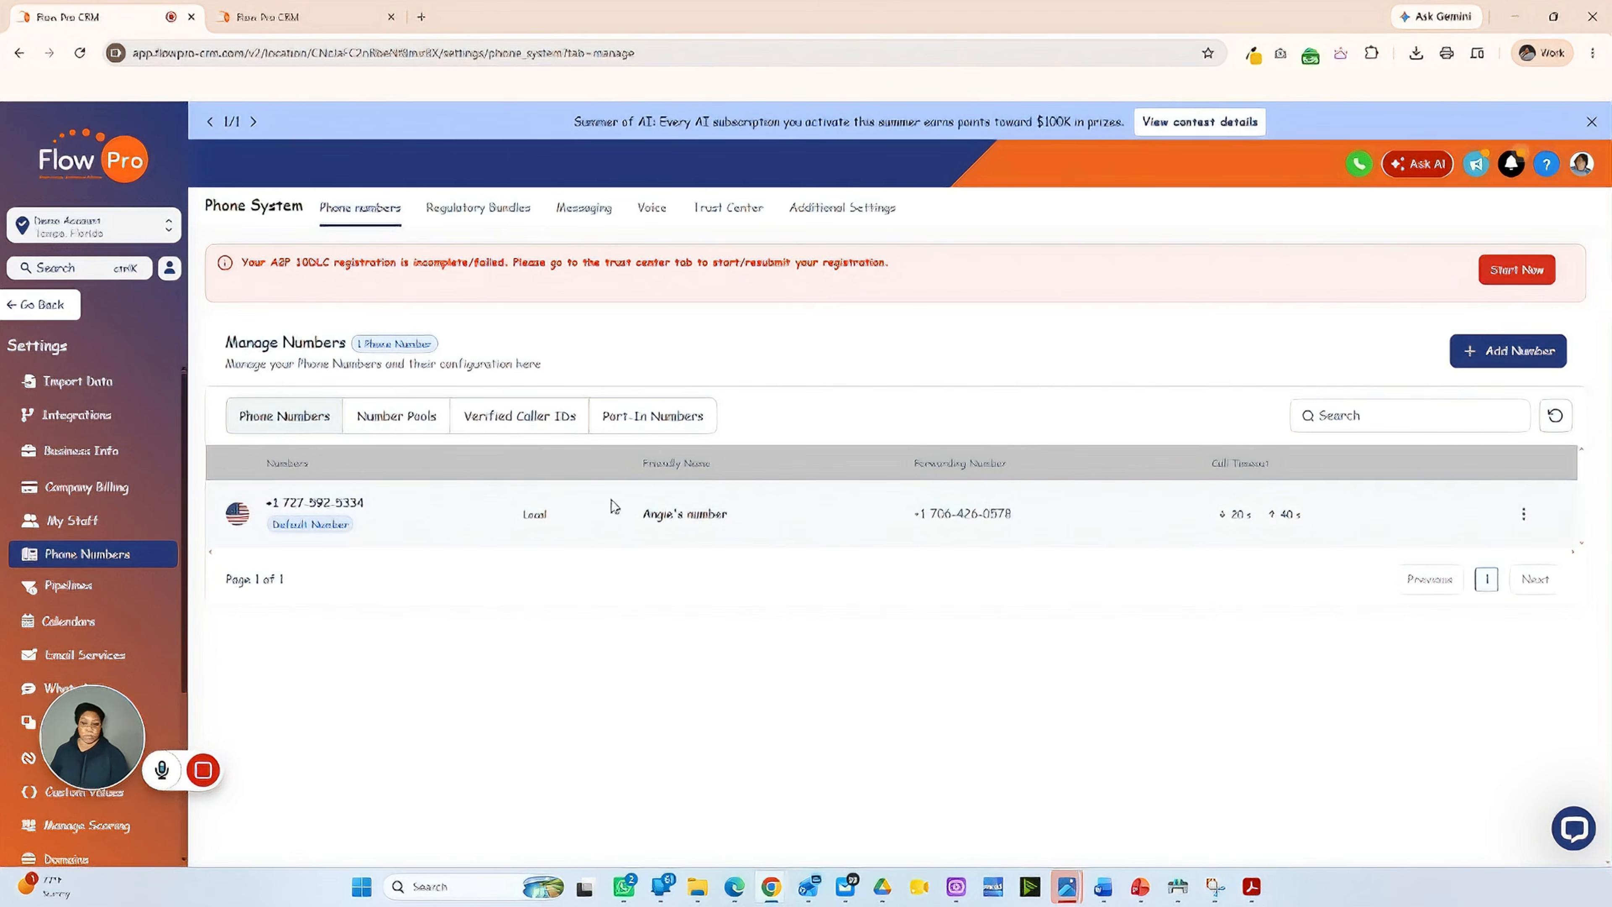
Edit the default phone number's configuration and set its friendly name to "Primary Business Line".
click(1524, 515)
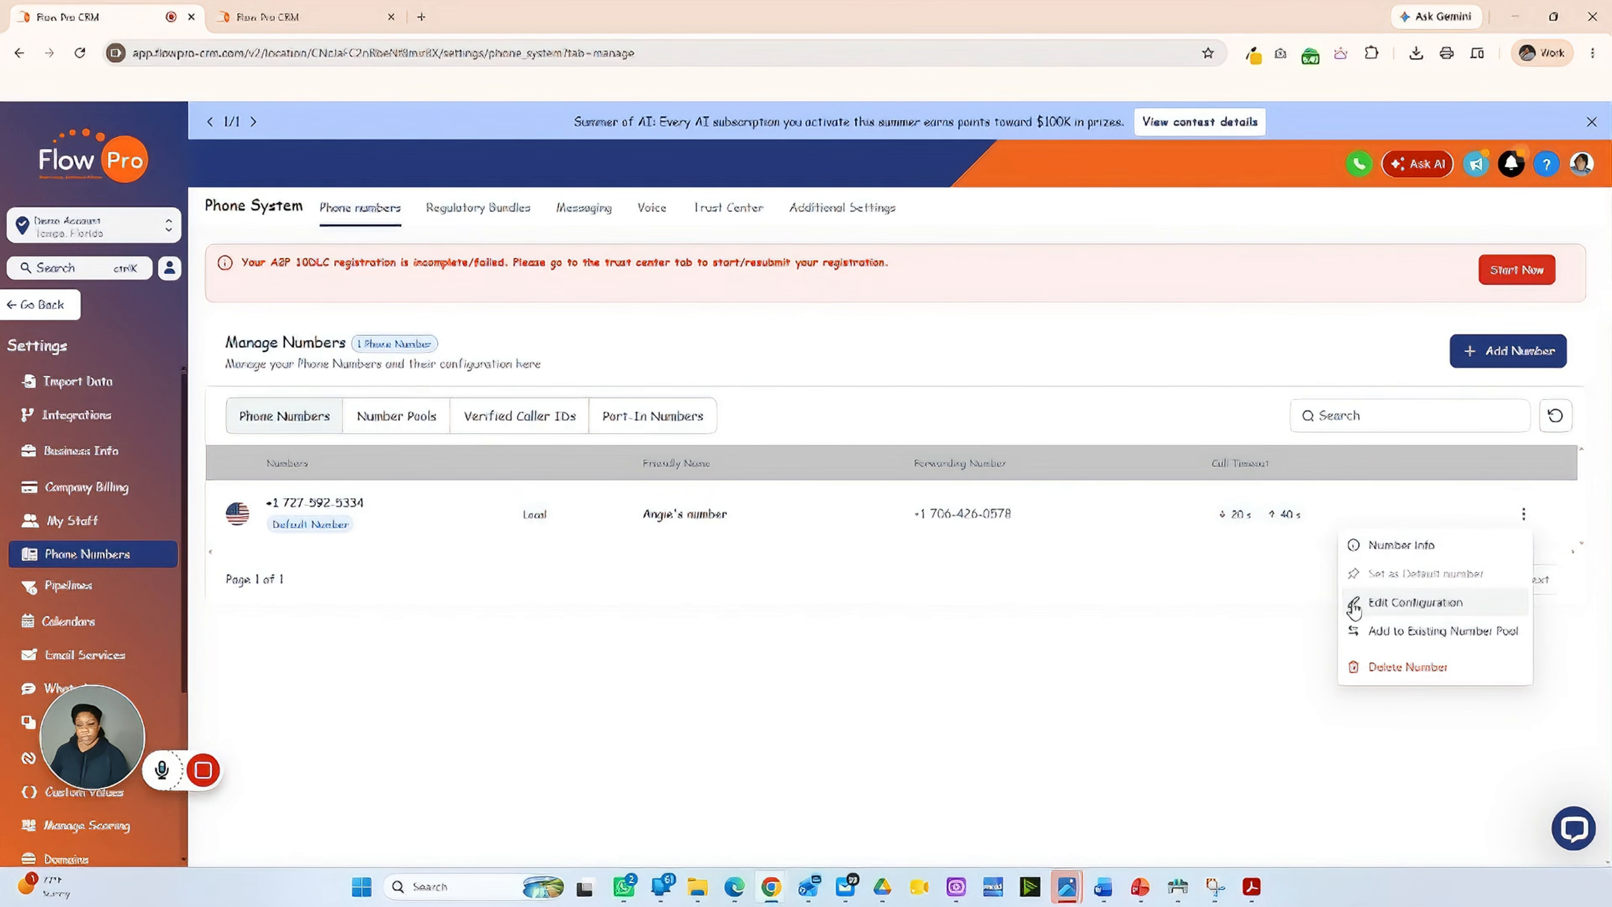
click(1425, 608)
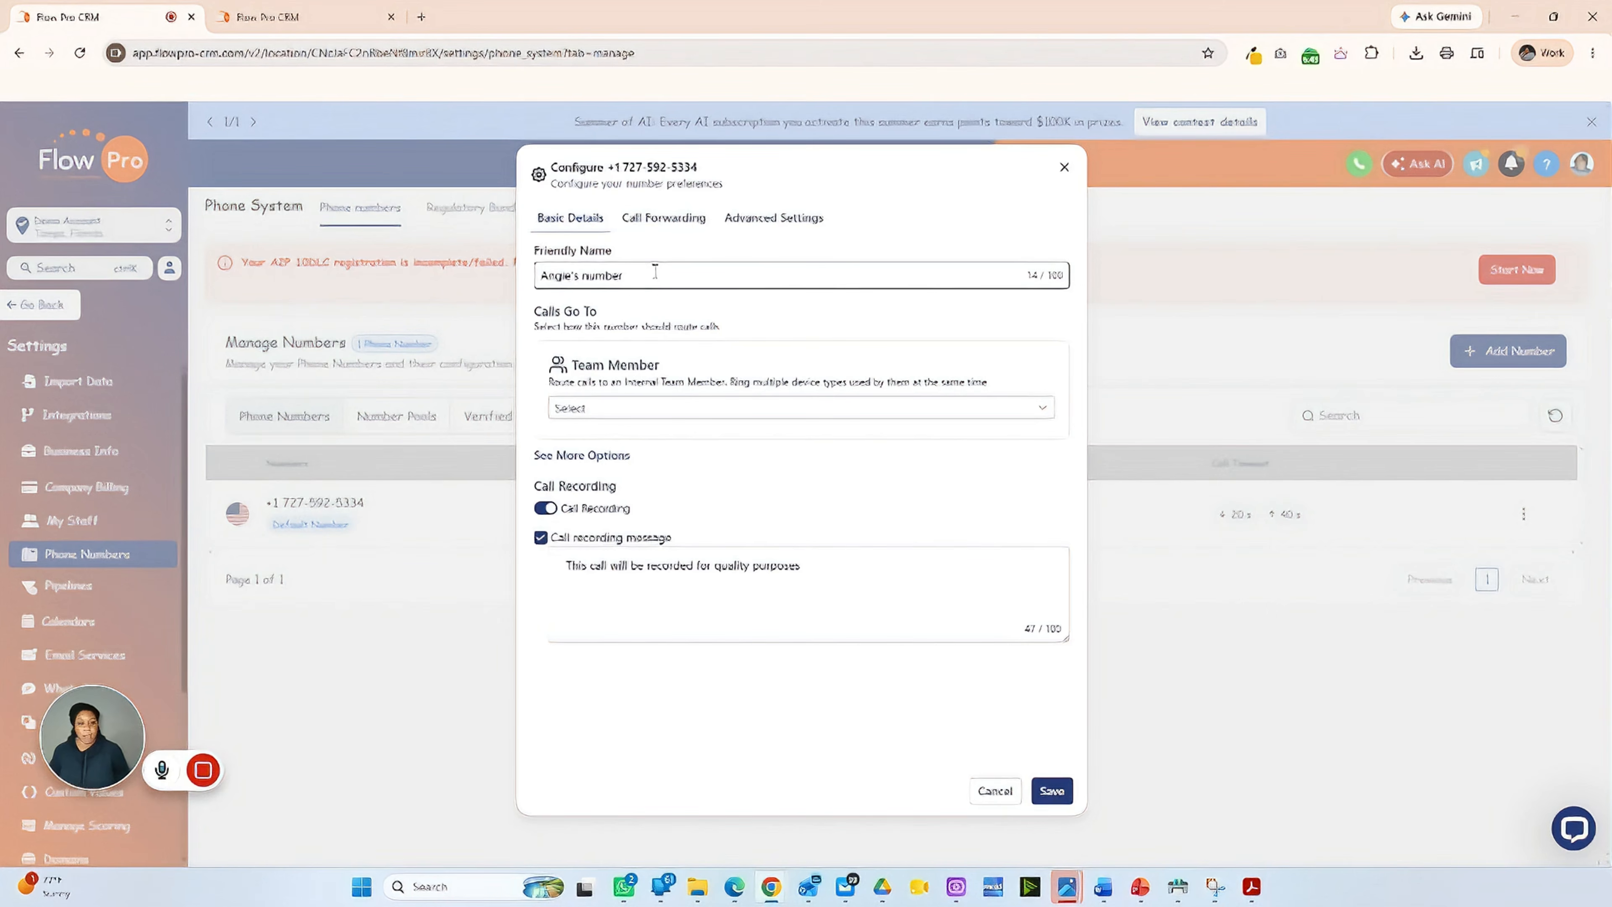
drag(655, 271, 472, 290)
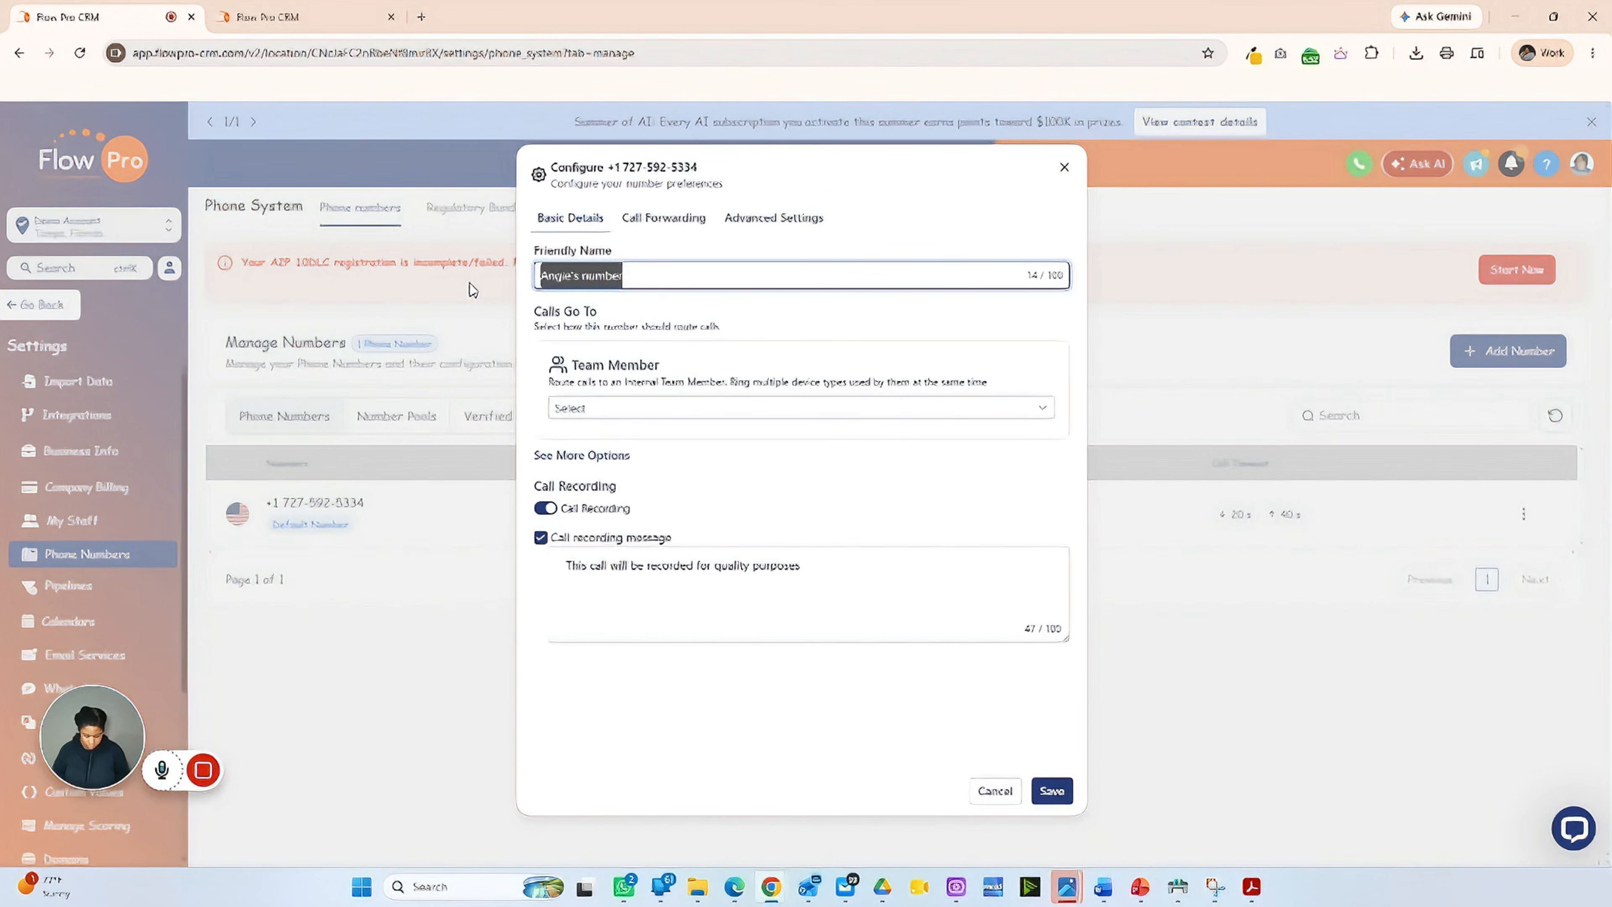
text(Primary B)
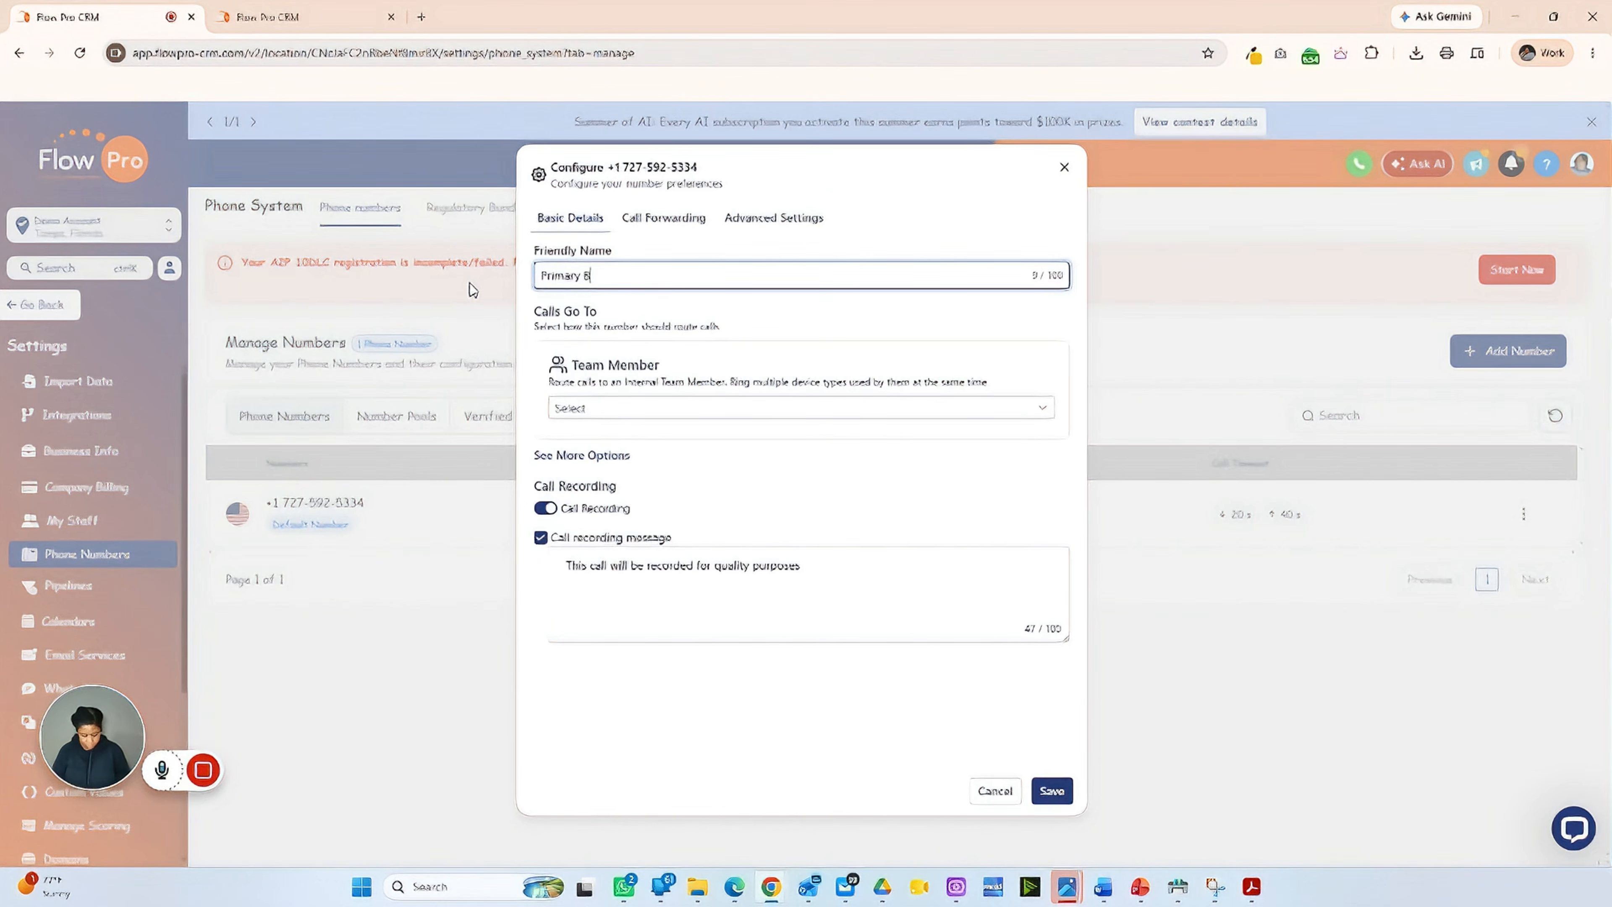
text(usiness Line)
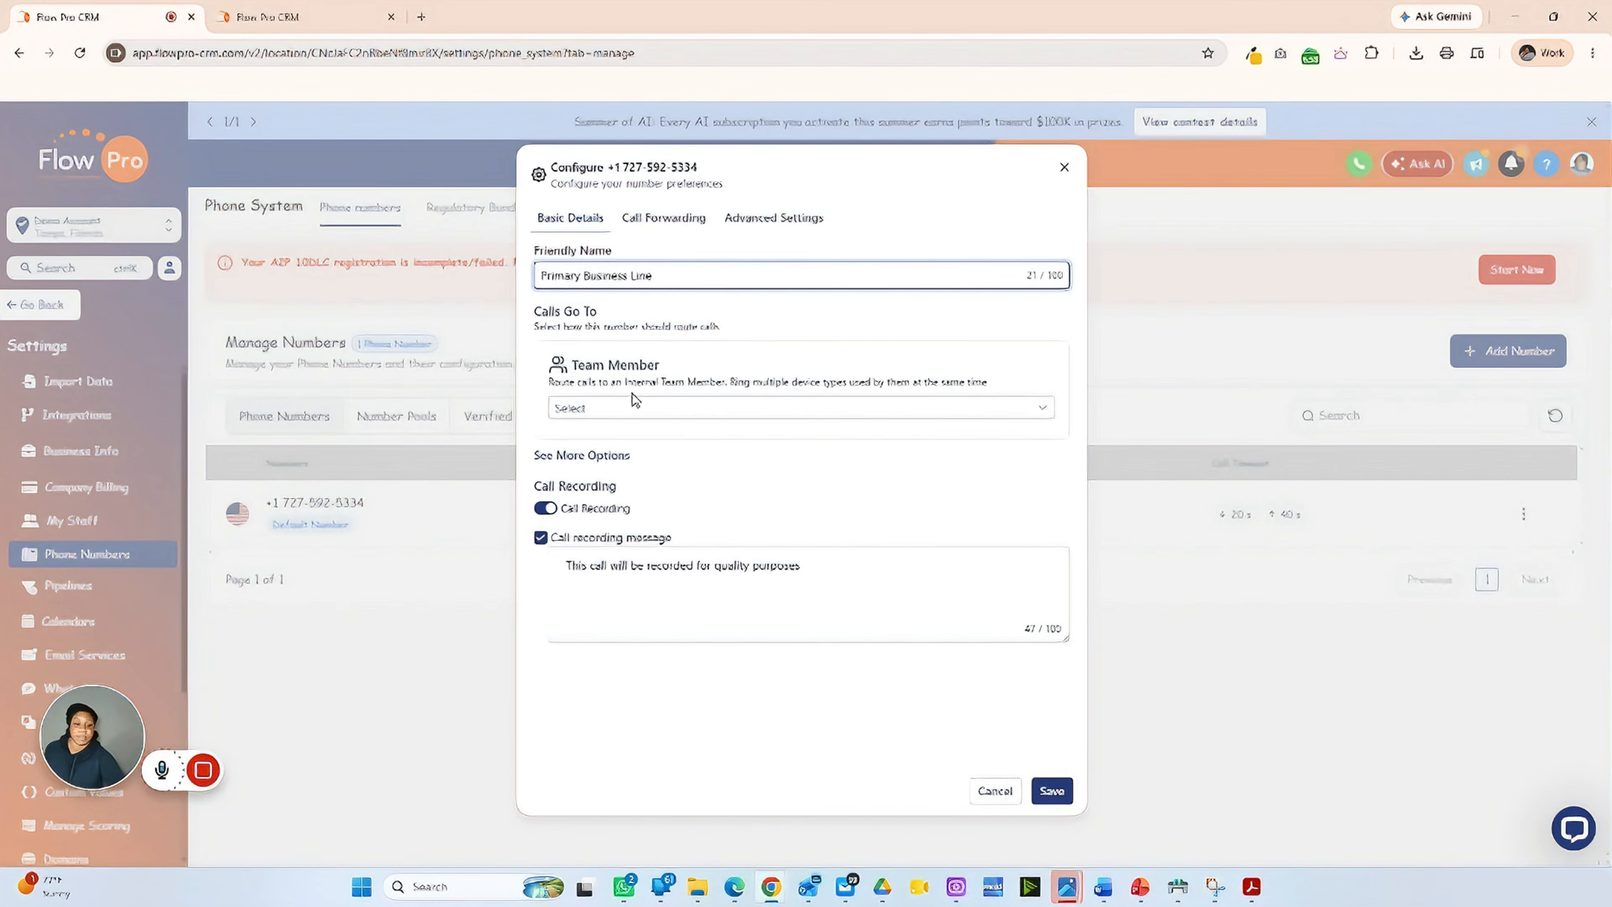
Route the number's calls to the team member USER Dummy and save the configuration.
click(622, 409)
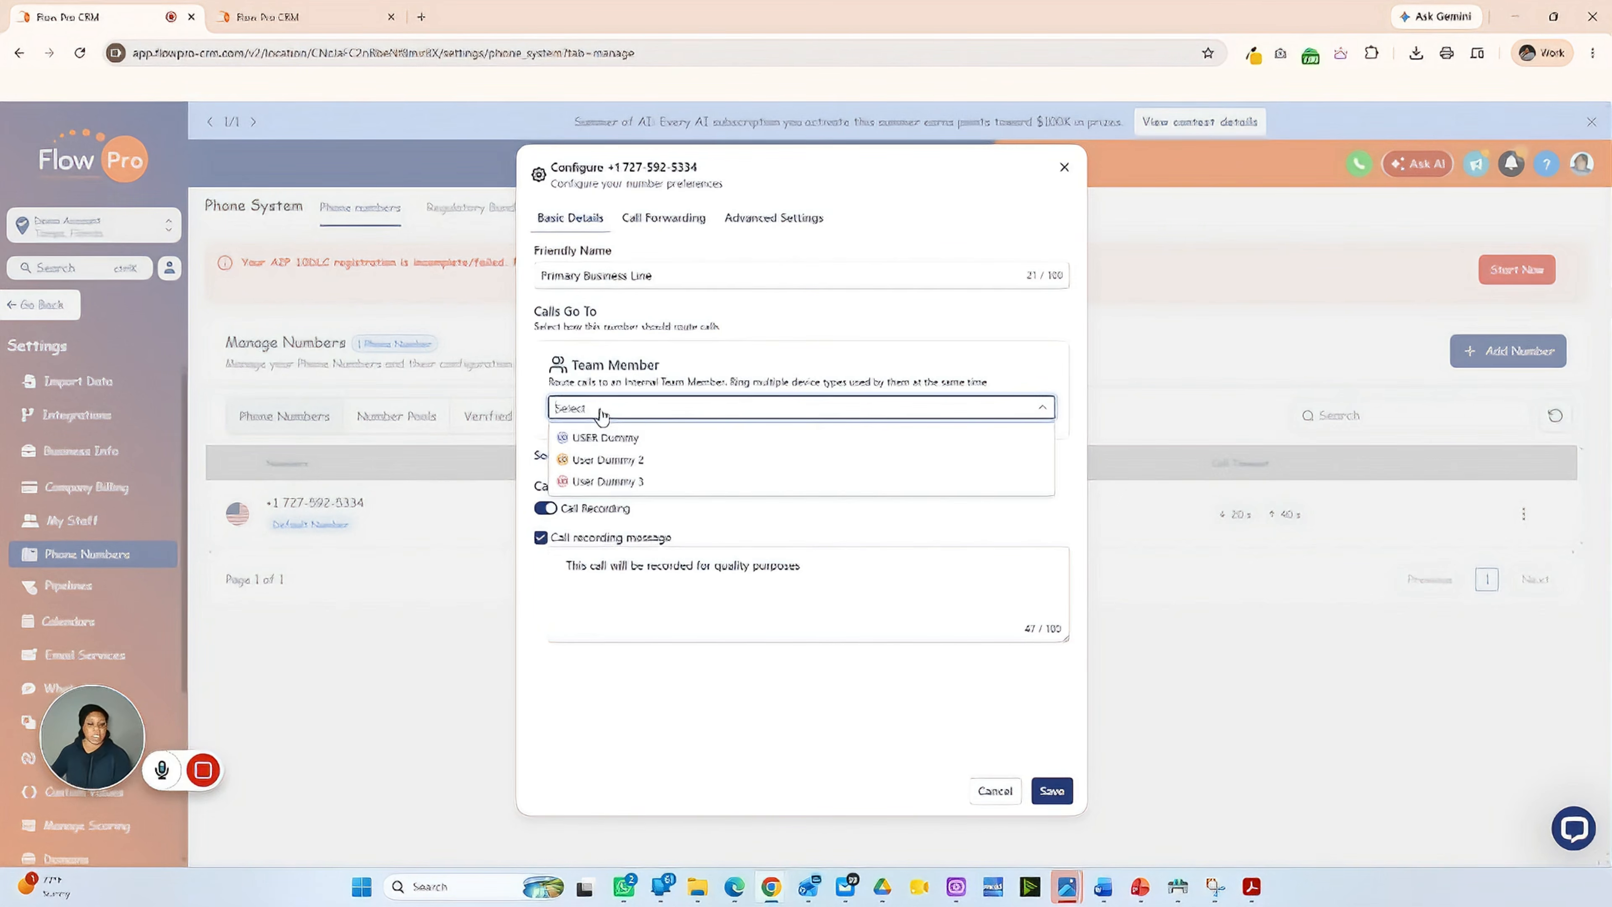
click(644, 443)
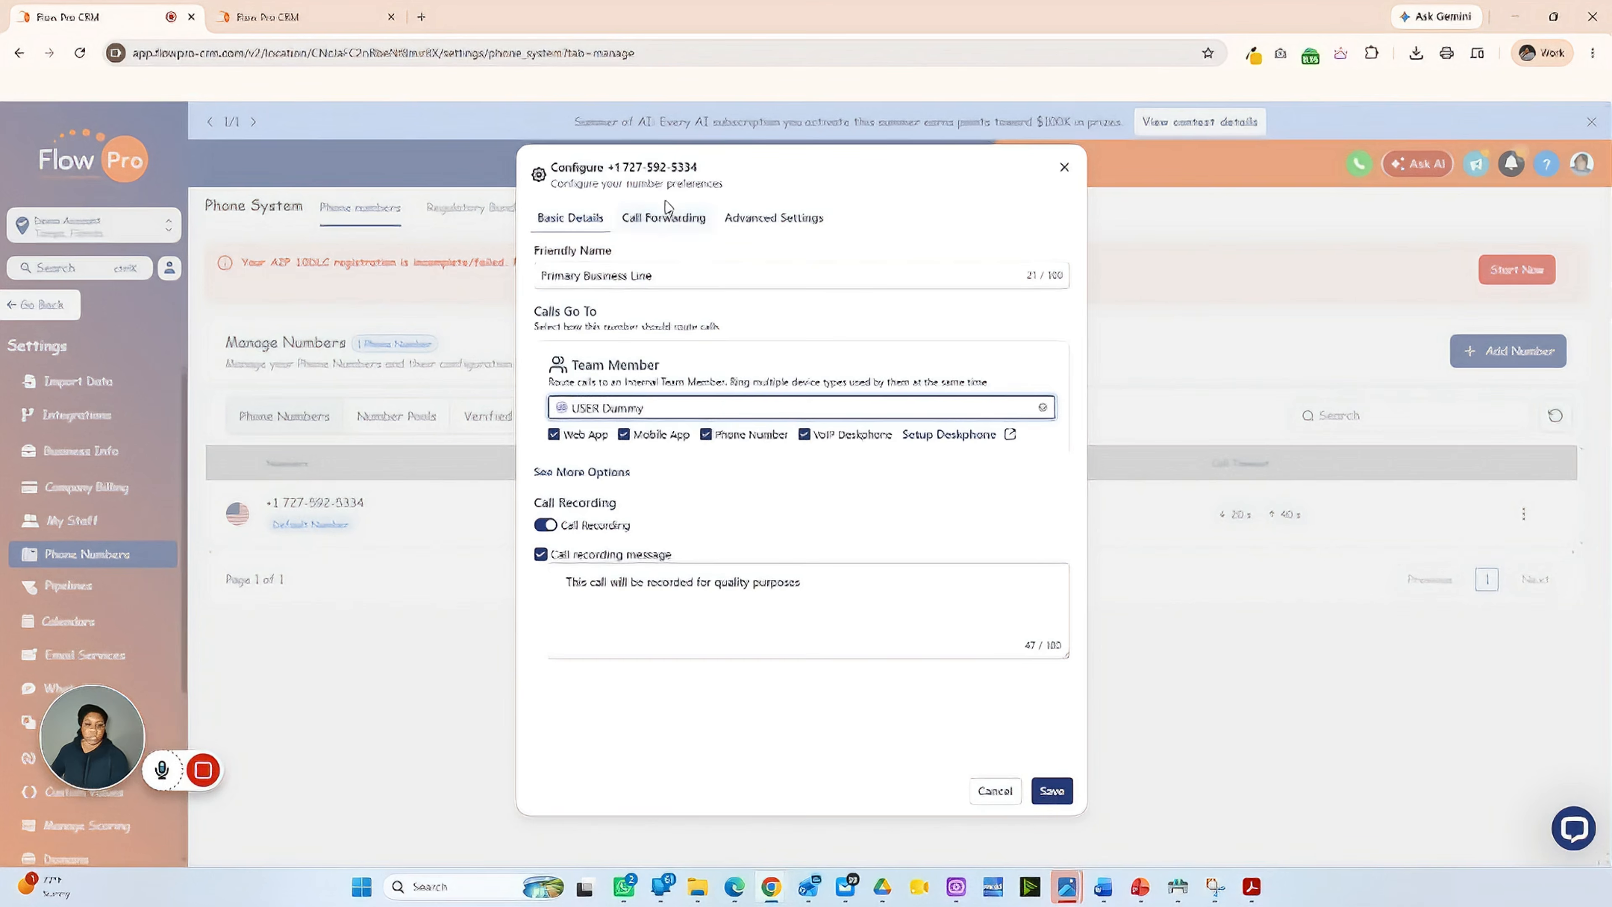
click(1051, 790)
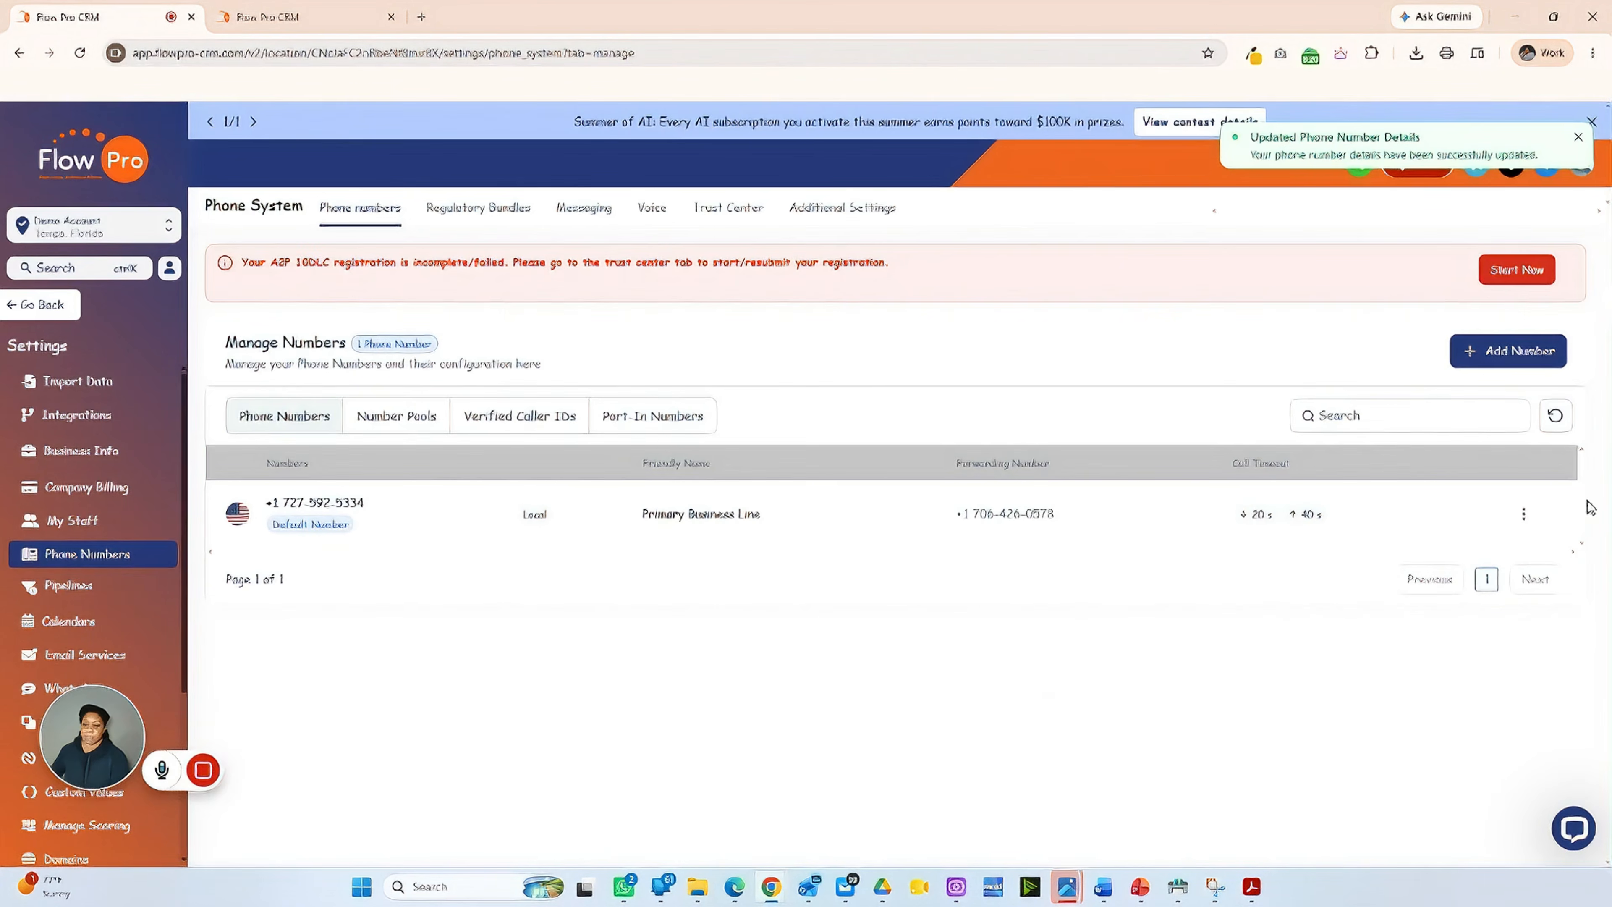
Reopen the Primary Business Line's configuration and review its call forwarding destinations, including the external phone number.
click(1523, 518)
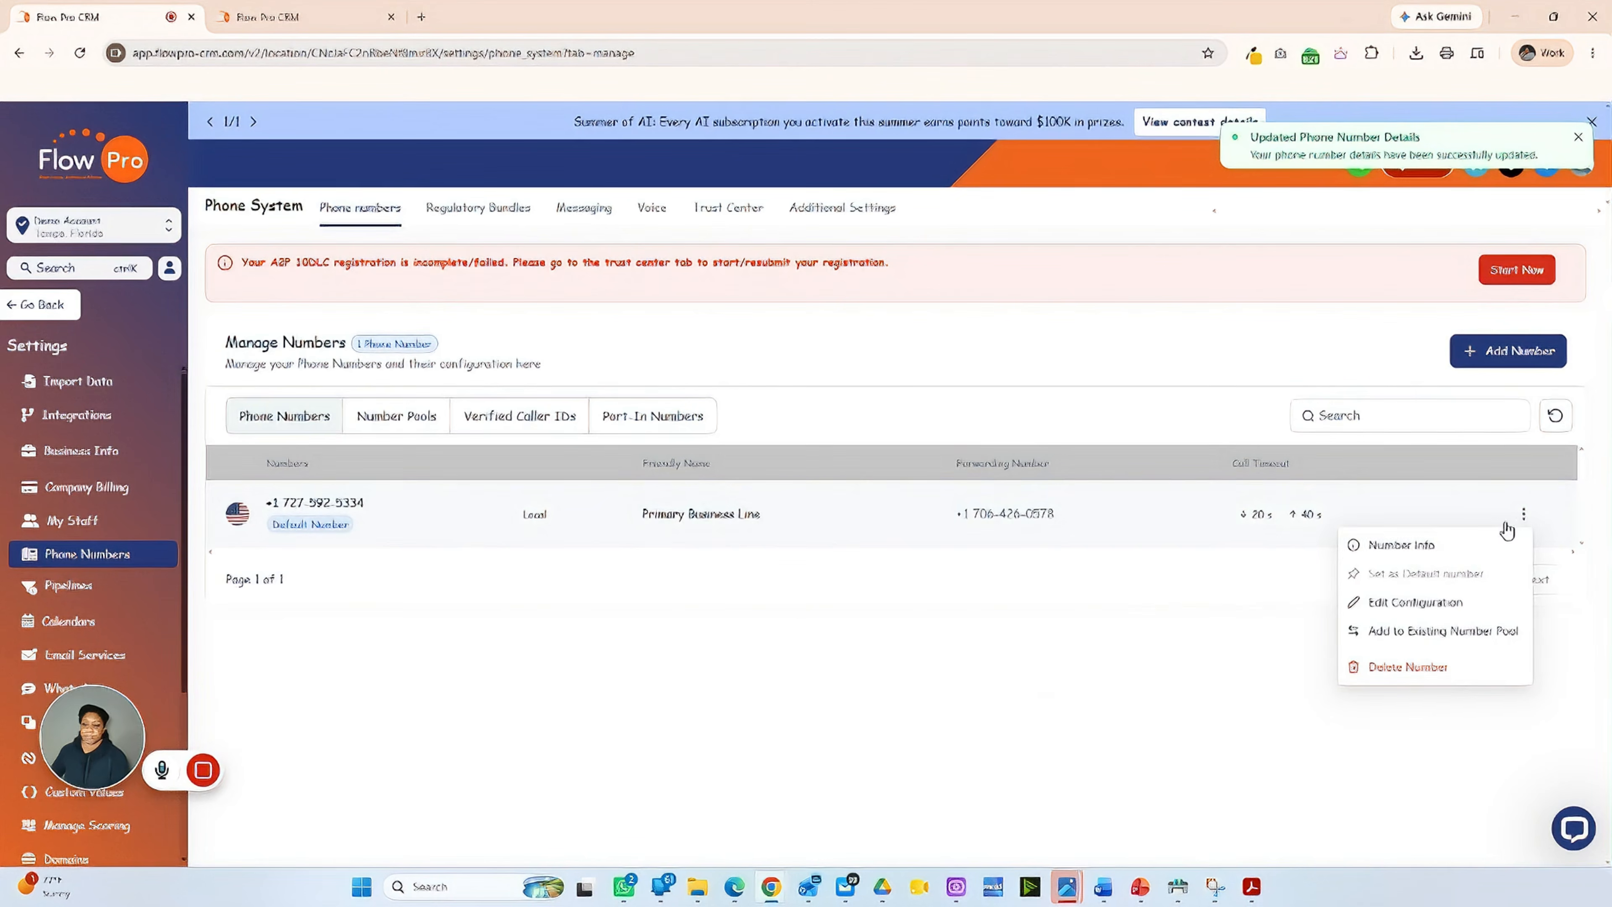
click(1404, 603)
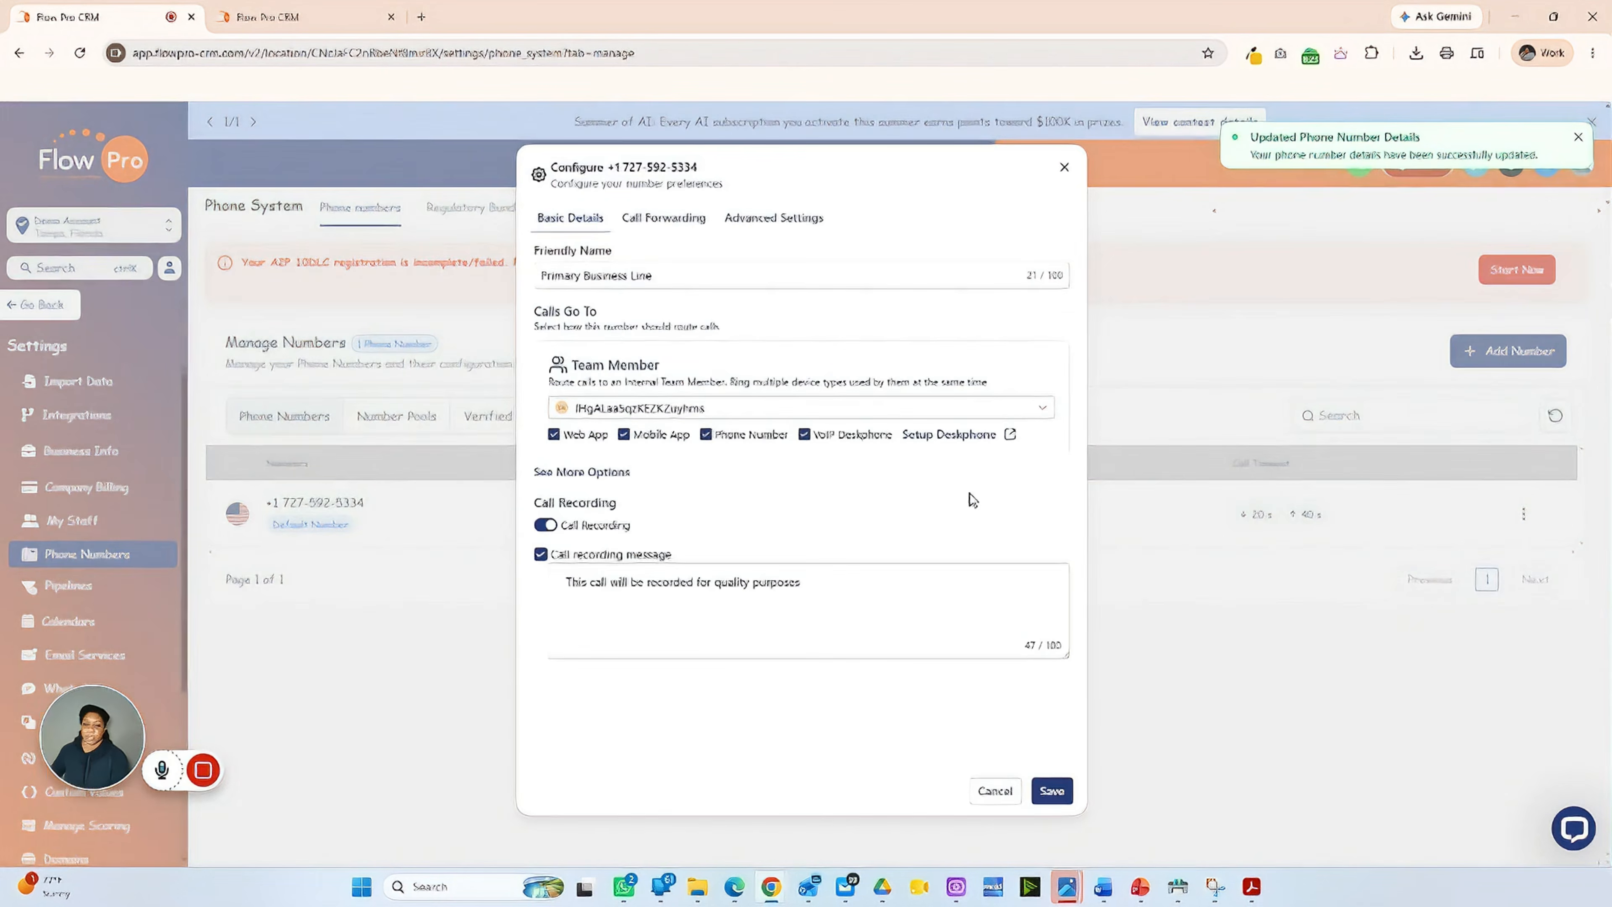
click(658, 219)
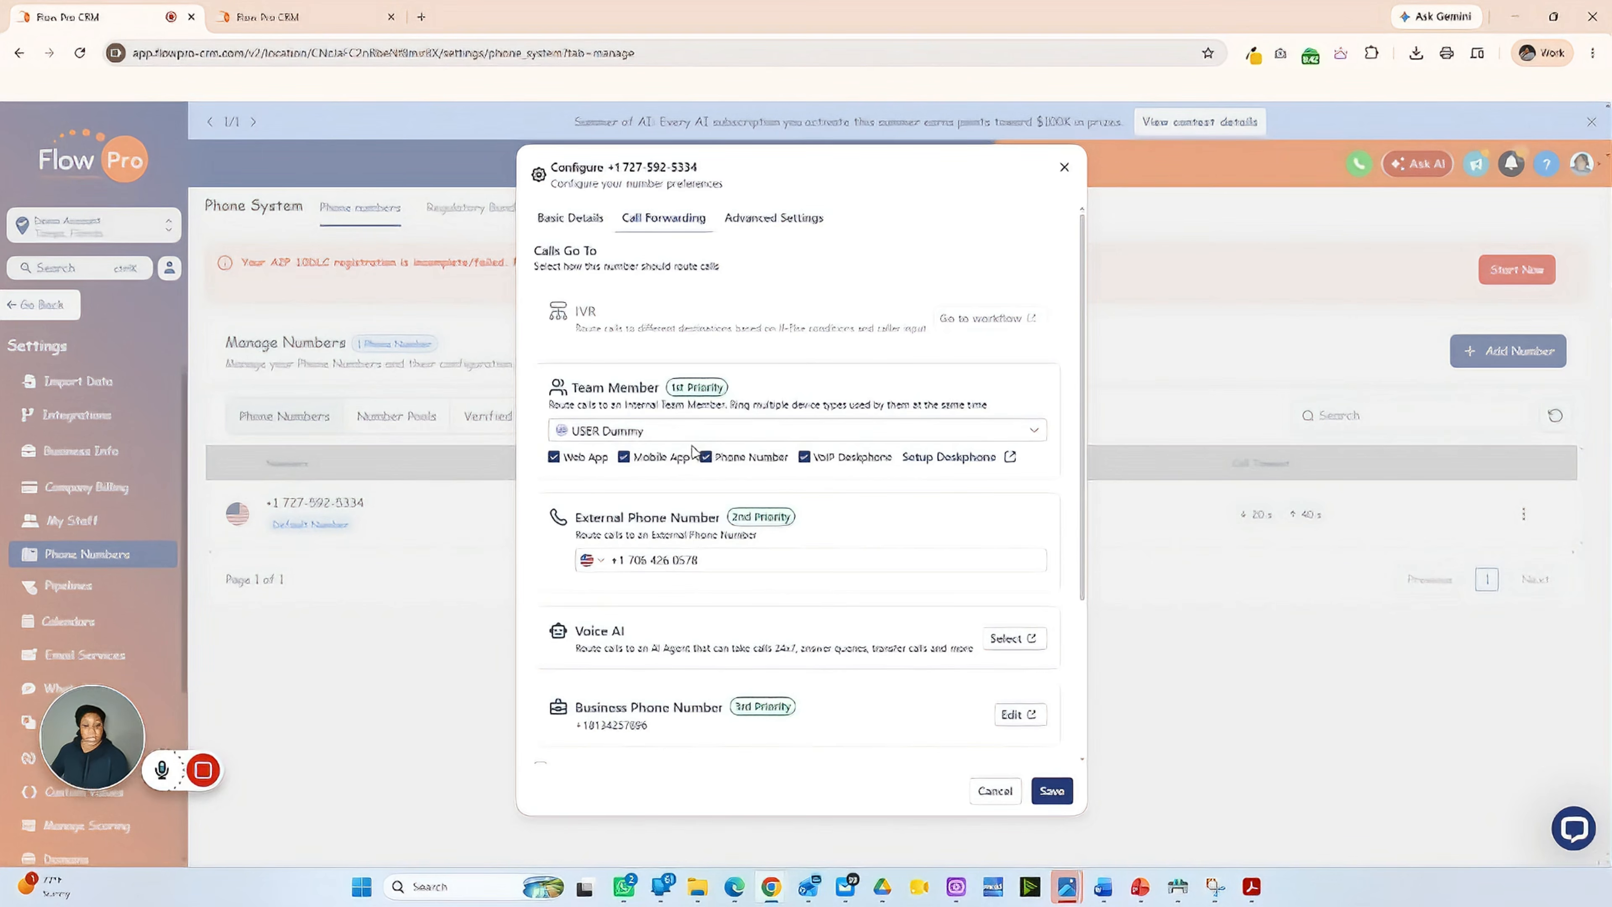
click(613, 562)
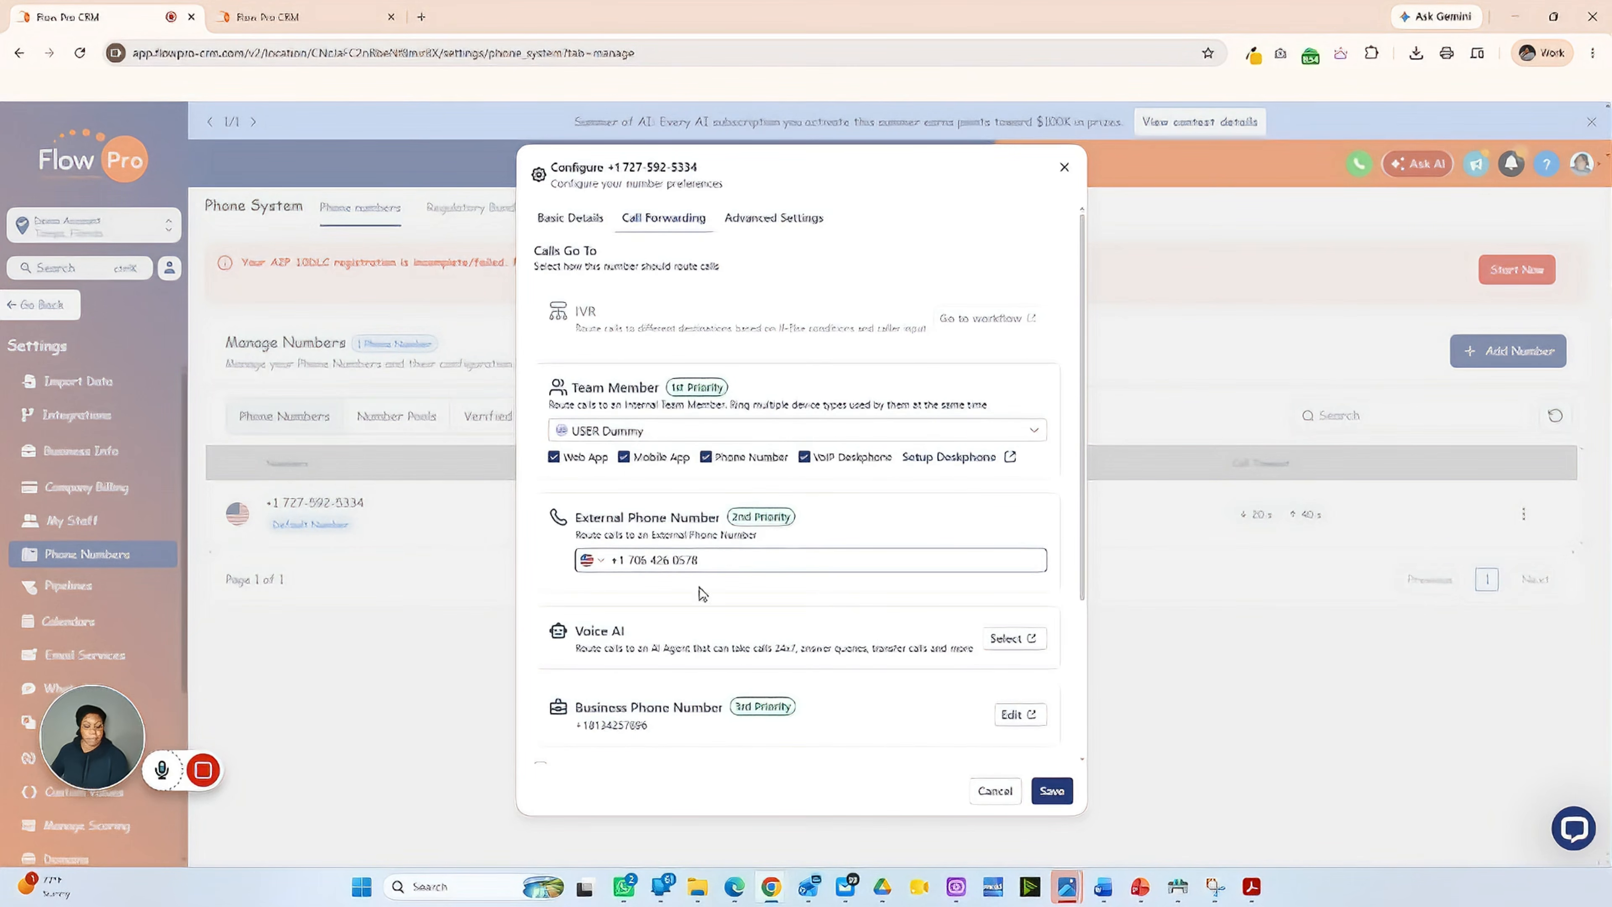
scroll(786, 632, down, 4)
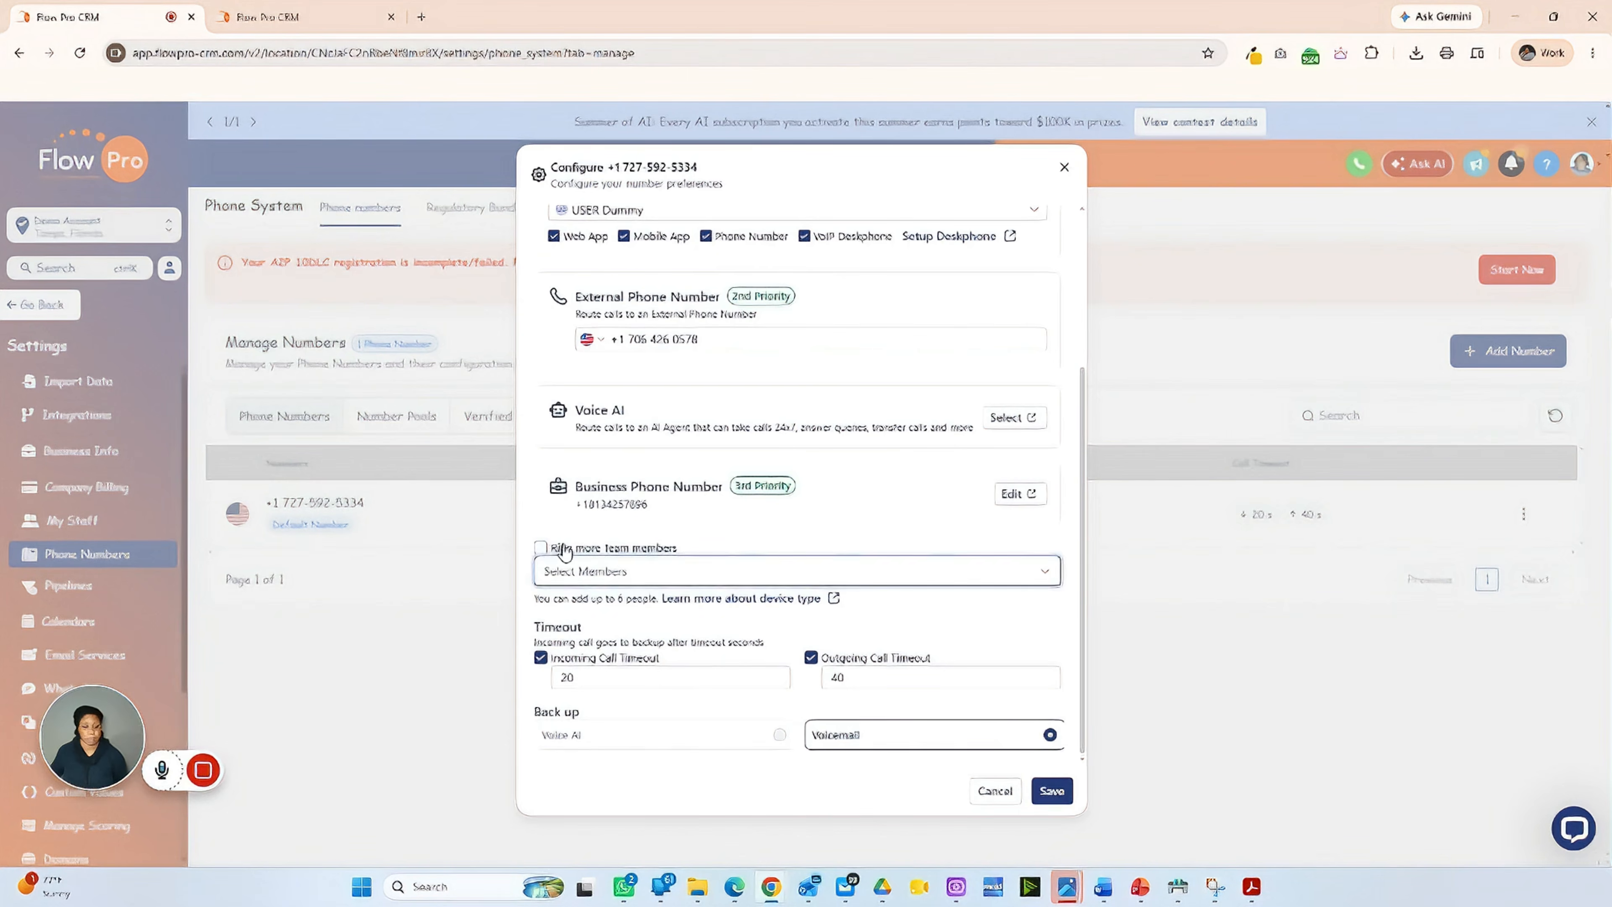
Enable ringing more team members, select USER Dummy and User Dummy 2, and turn the option back off.
click(541, 547)
click(652, 574)
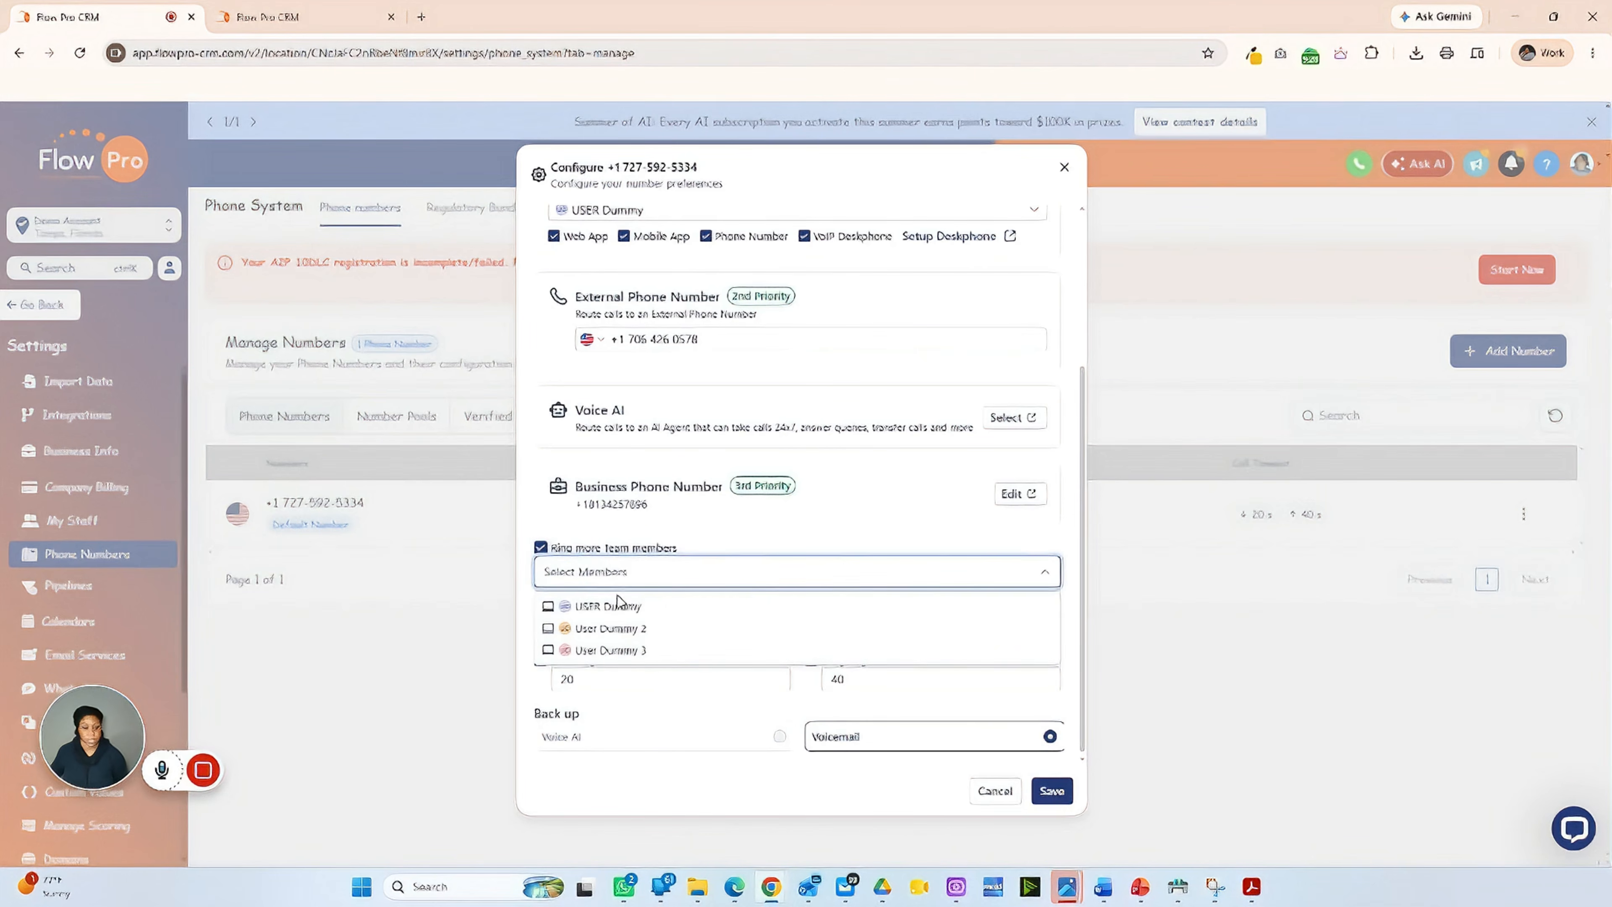
click(638, 610)
click(621, 632)
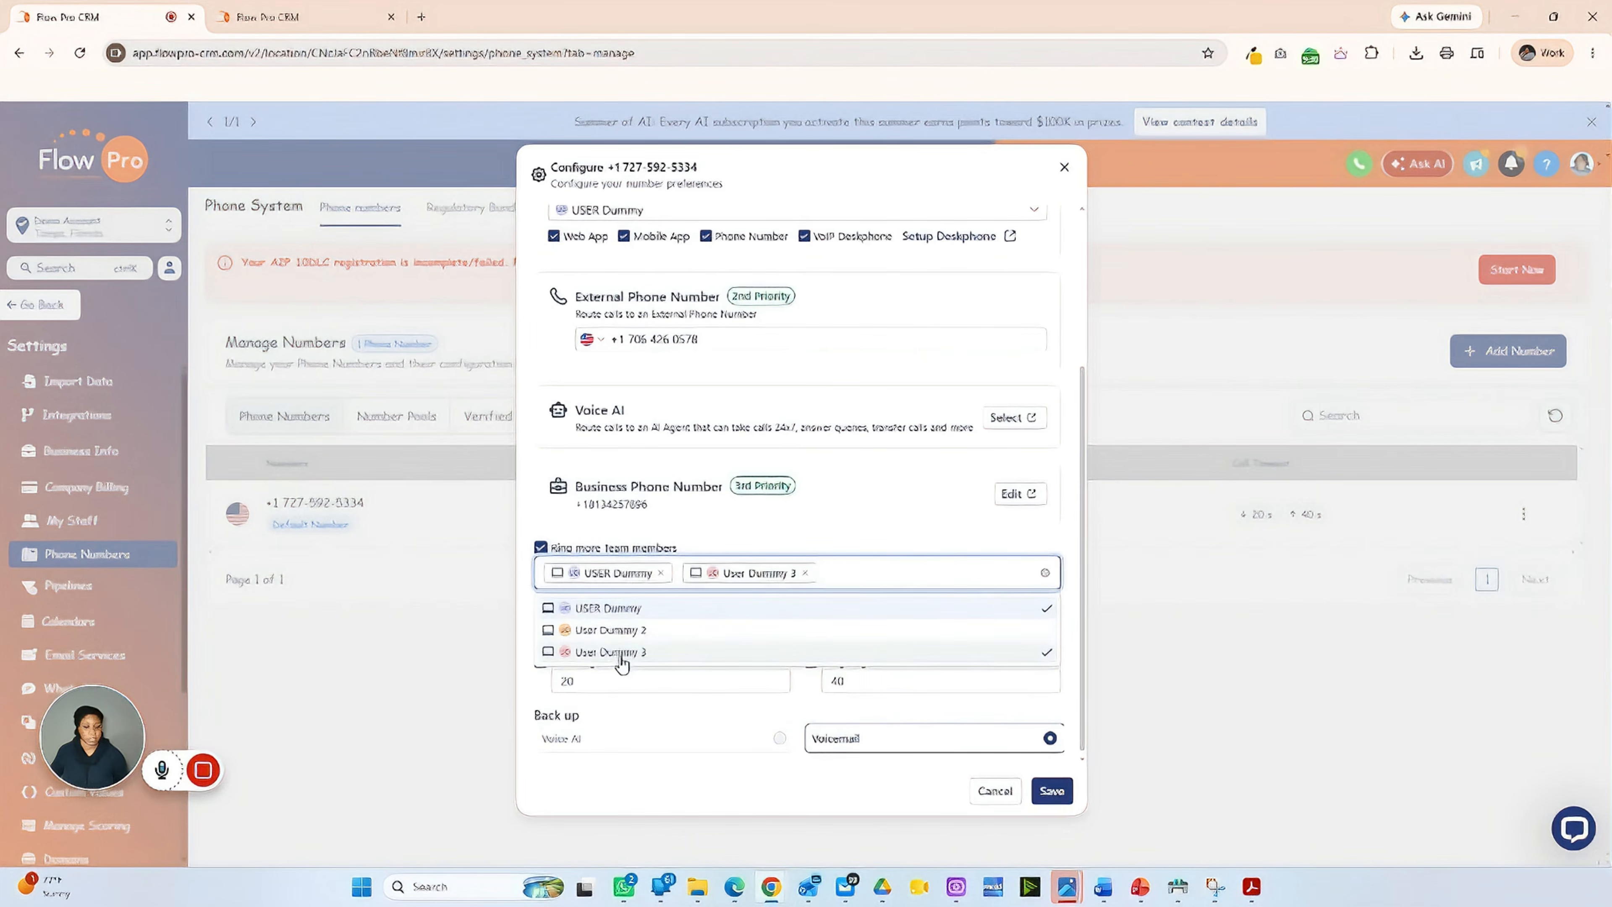
click(620, 632)
click(619, 638)
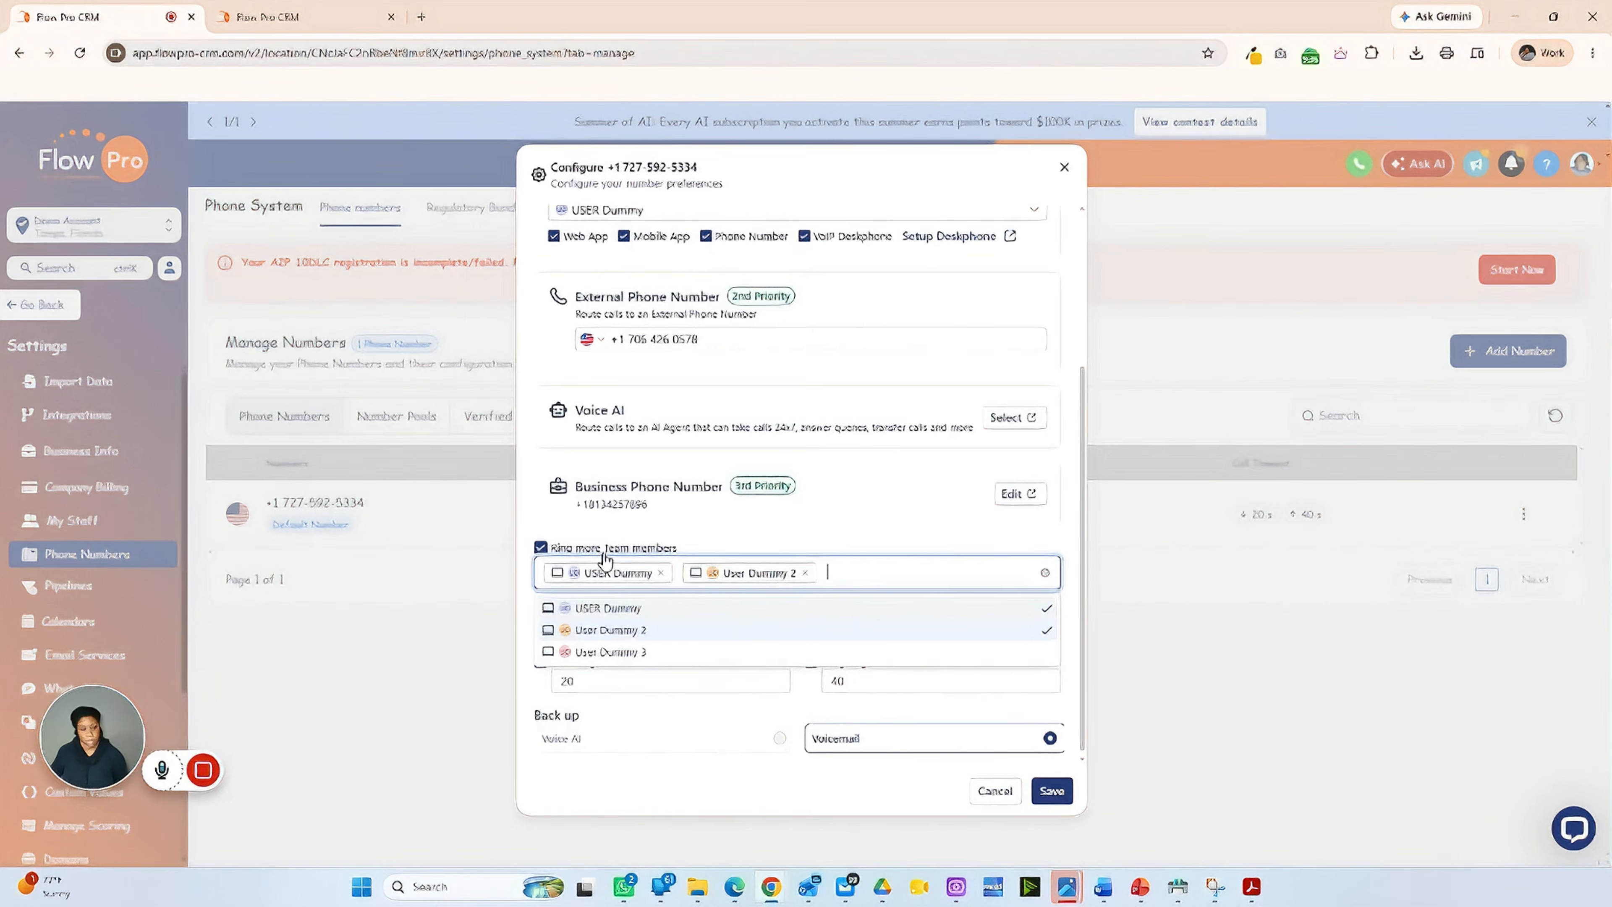
click(540, 547)
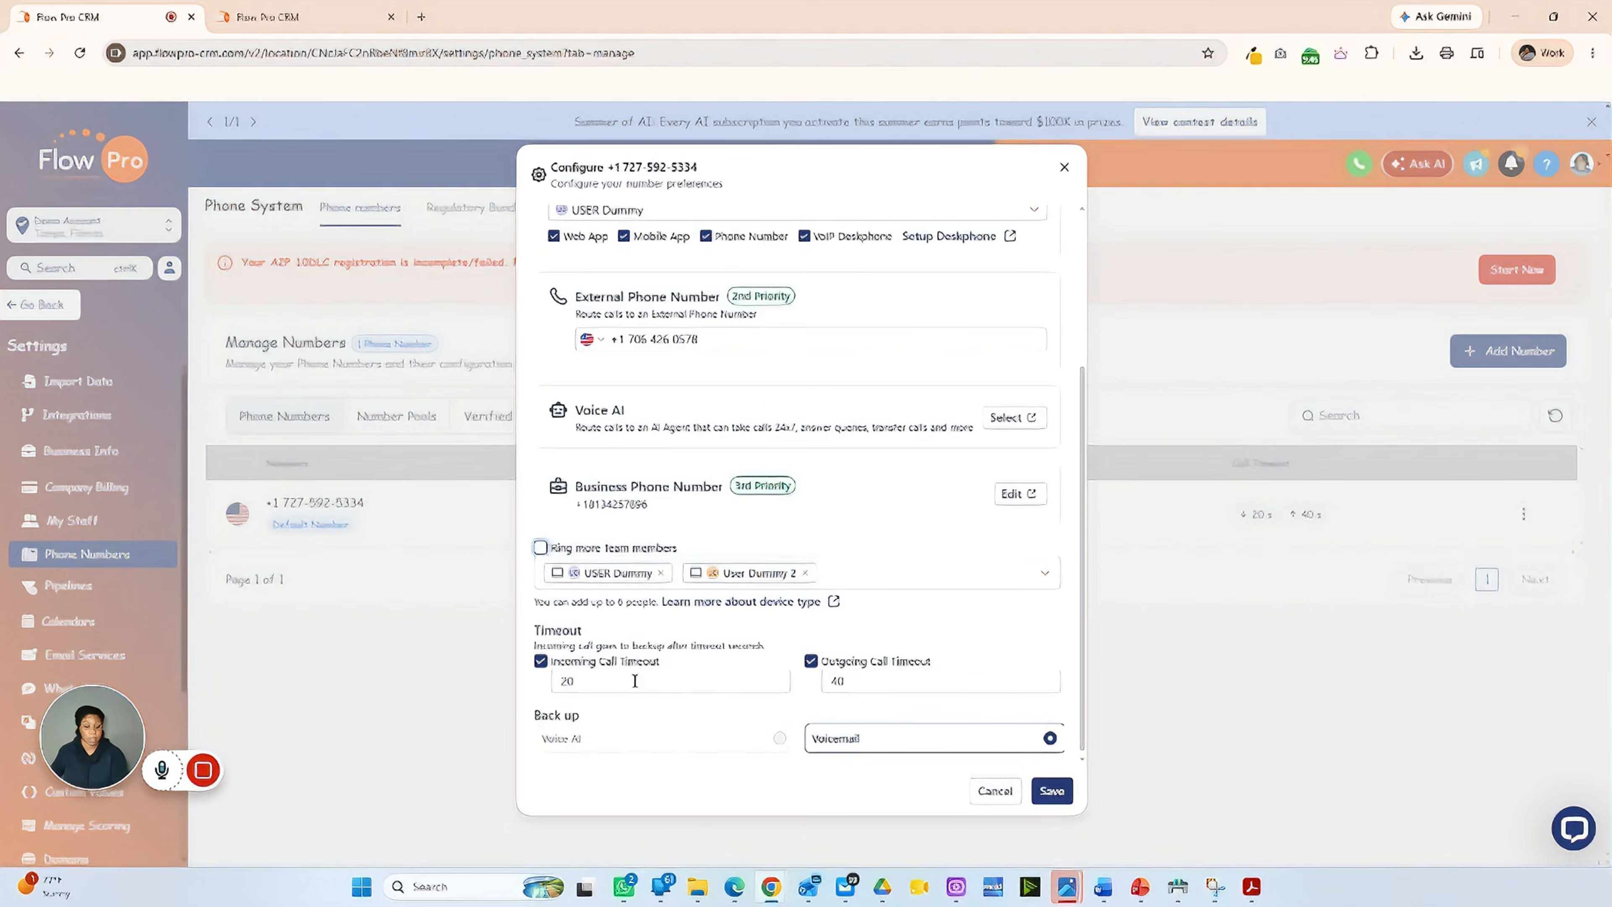
Examine the incoming call timeout and the remaining call forwarding options.
click(580, 690)
click(601, 681)
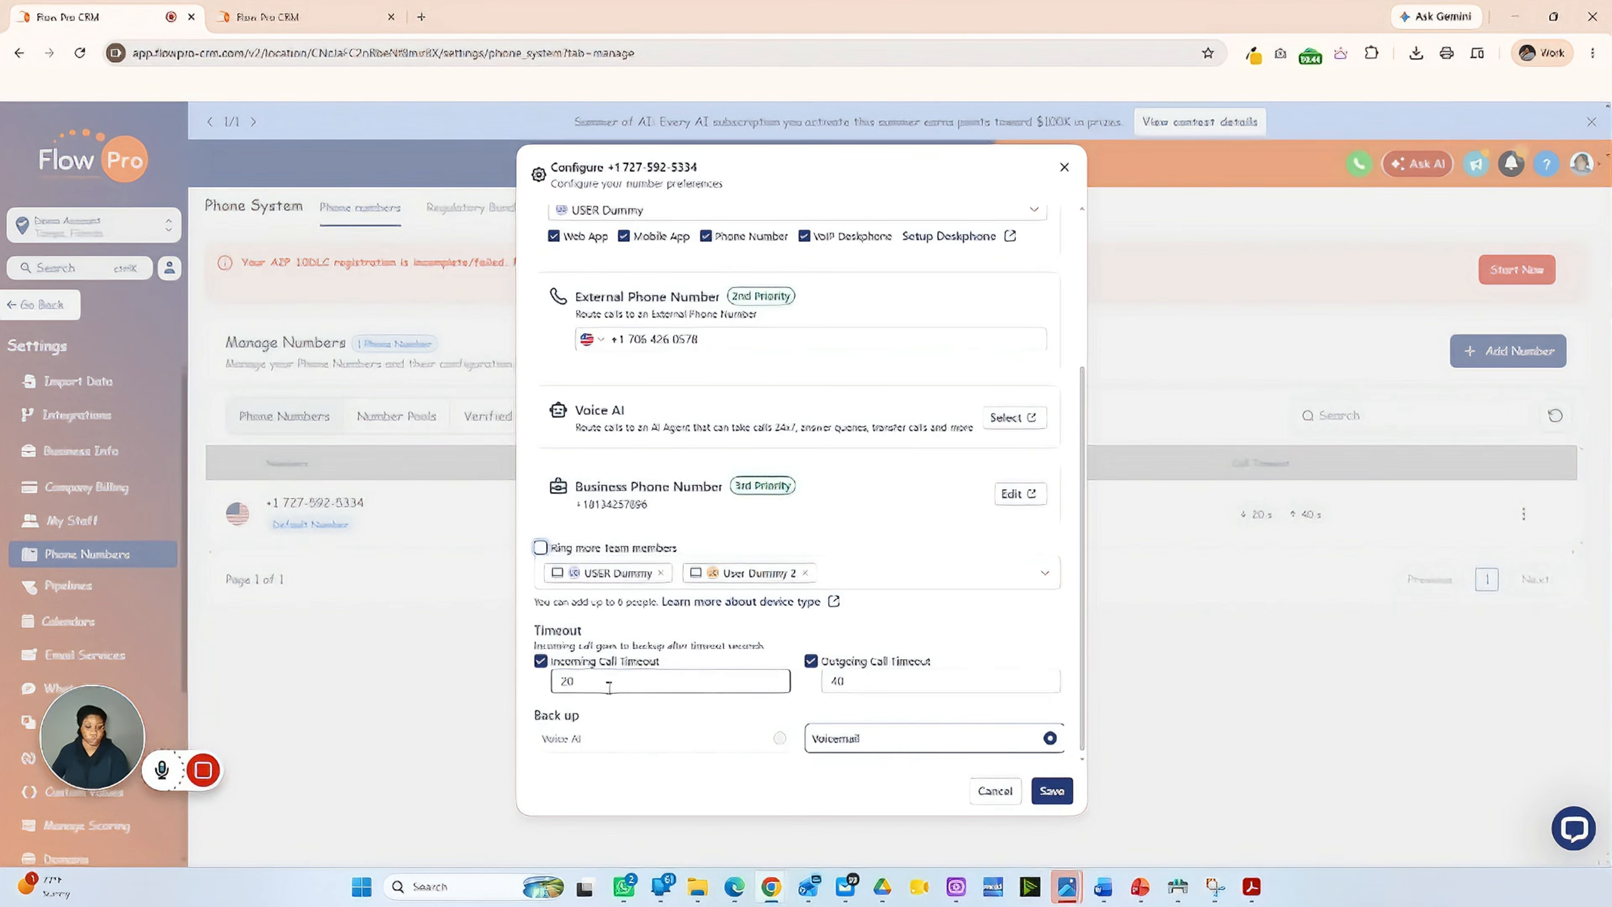
scroll(827, 639, up, 3)
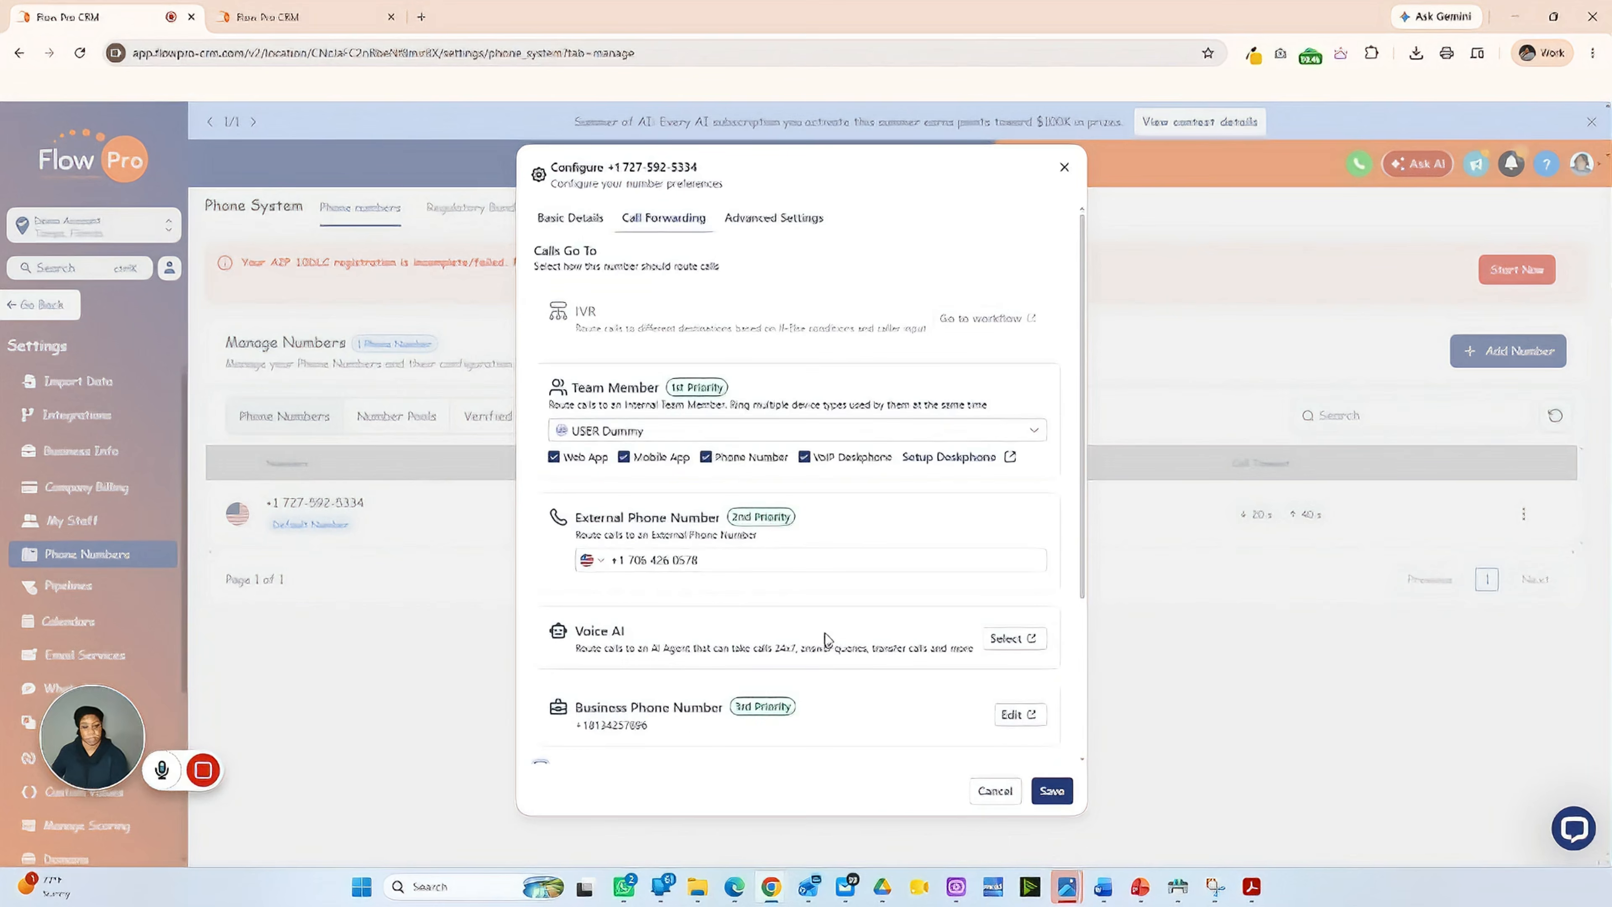
scroll(828, 638, down, 5)
scroll(831, 659, up, 5)
Check the Call Connect, whisper message and caller ID options in the advanced settings, and save the number's configuration.
click(774, 219)
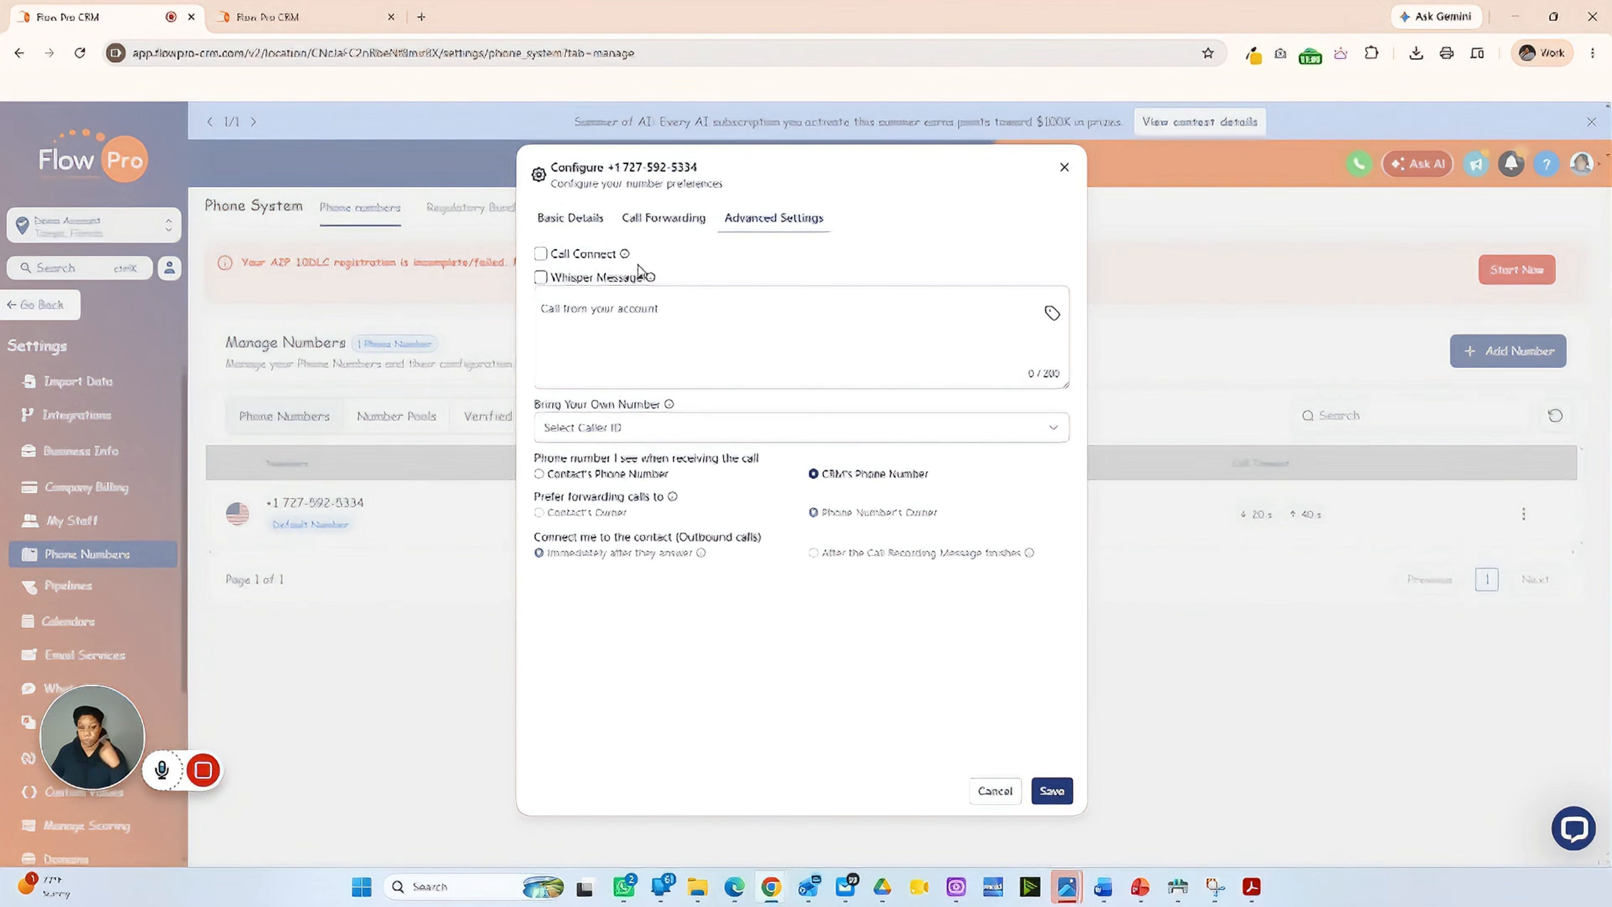
mouse_move(651, 282)
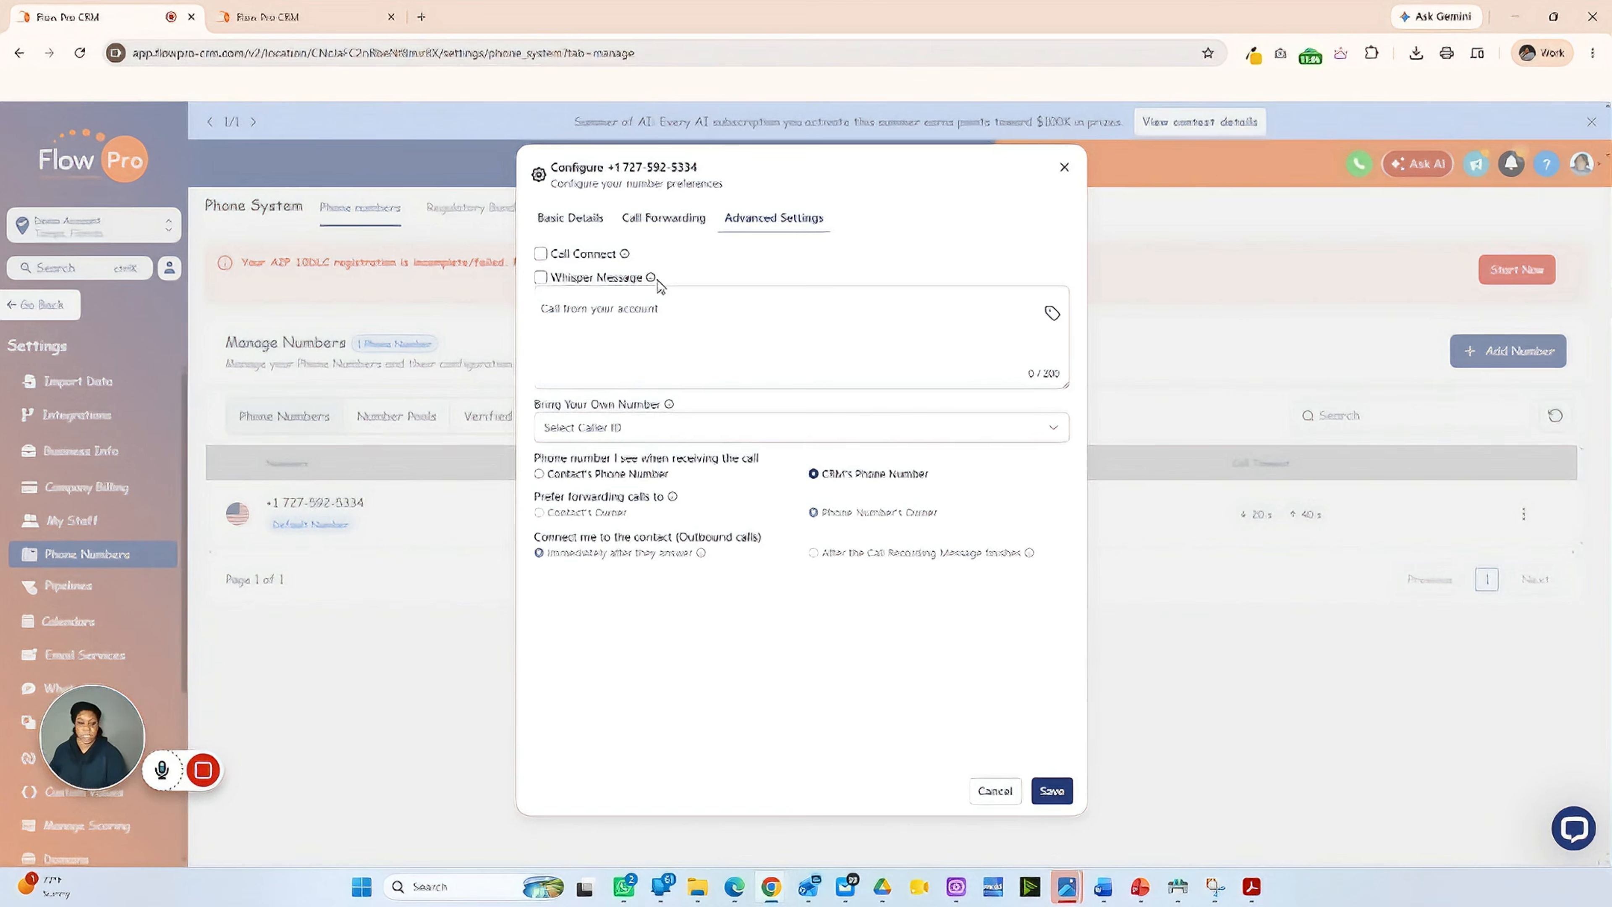
click(566, 327)
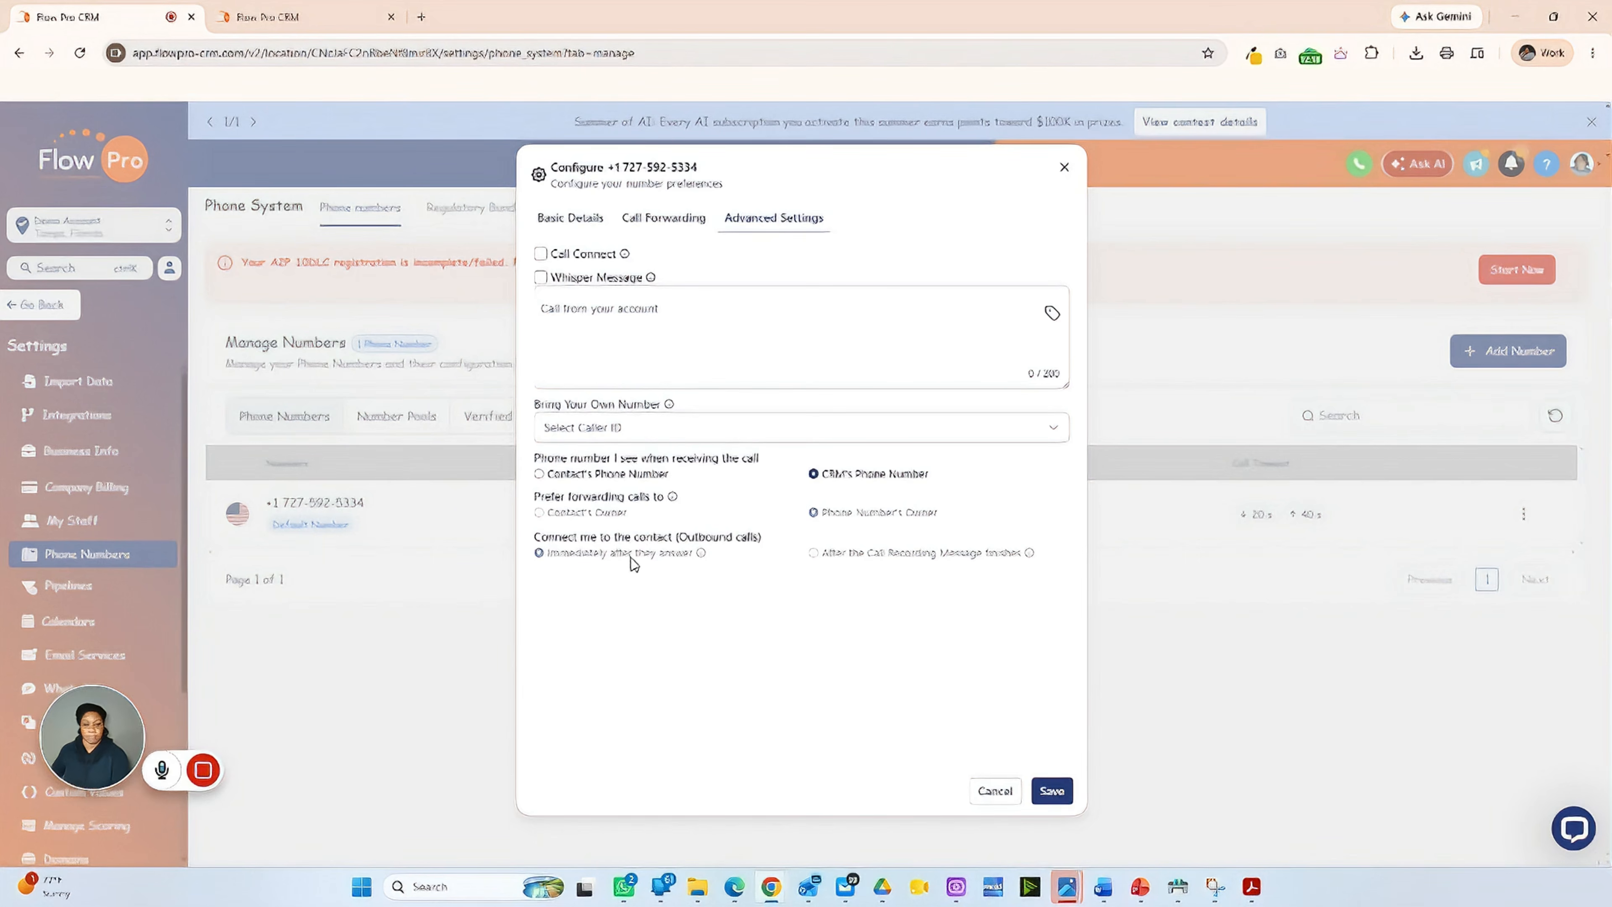
click(539, 475)
click(541, 255)
click(541, 255)
click(798, 438)
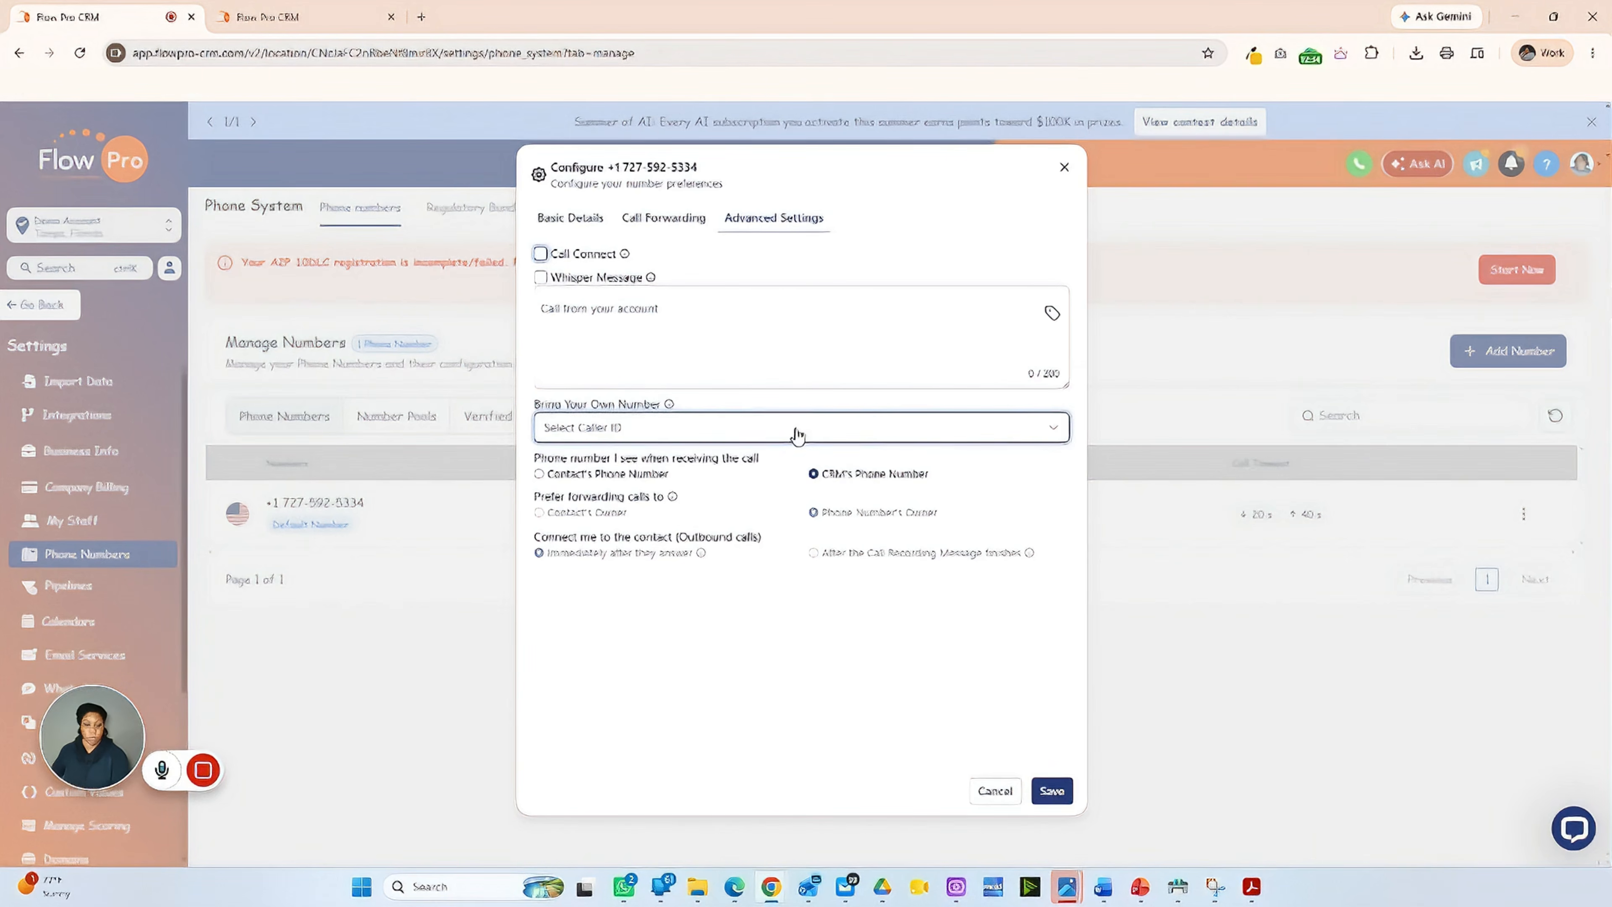
click(867, 414)
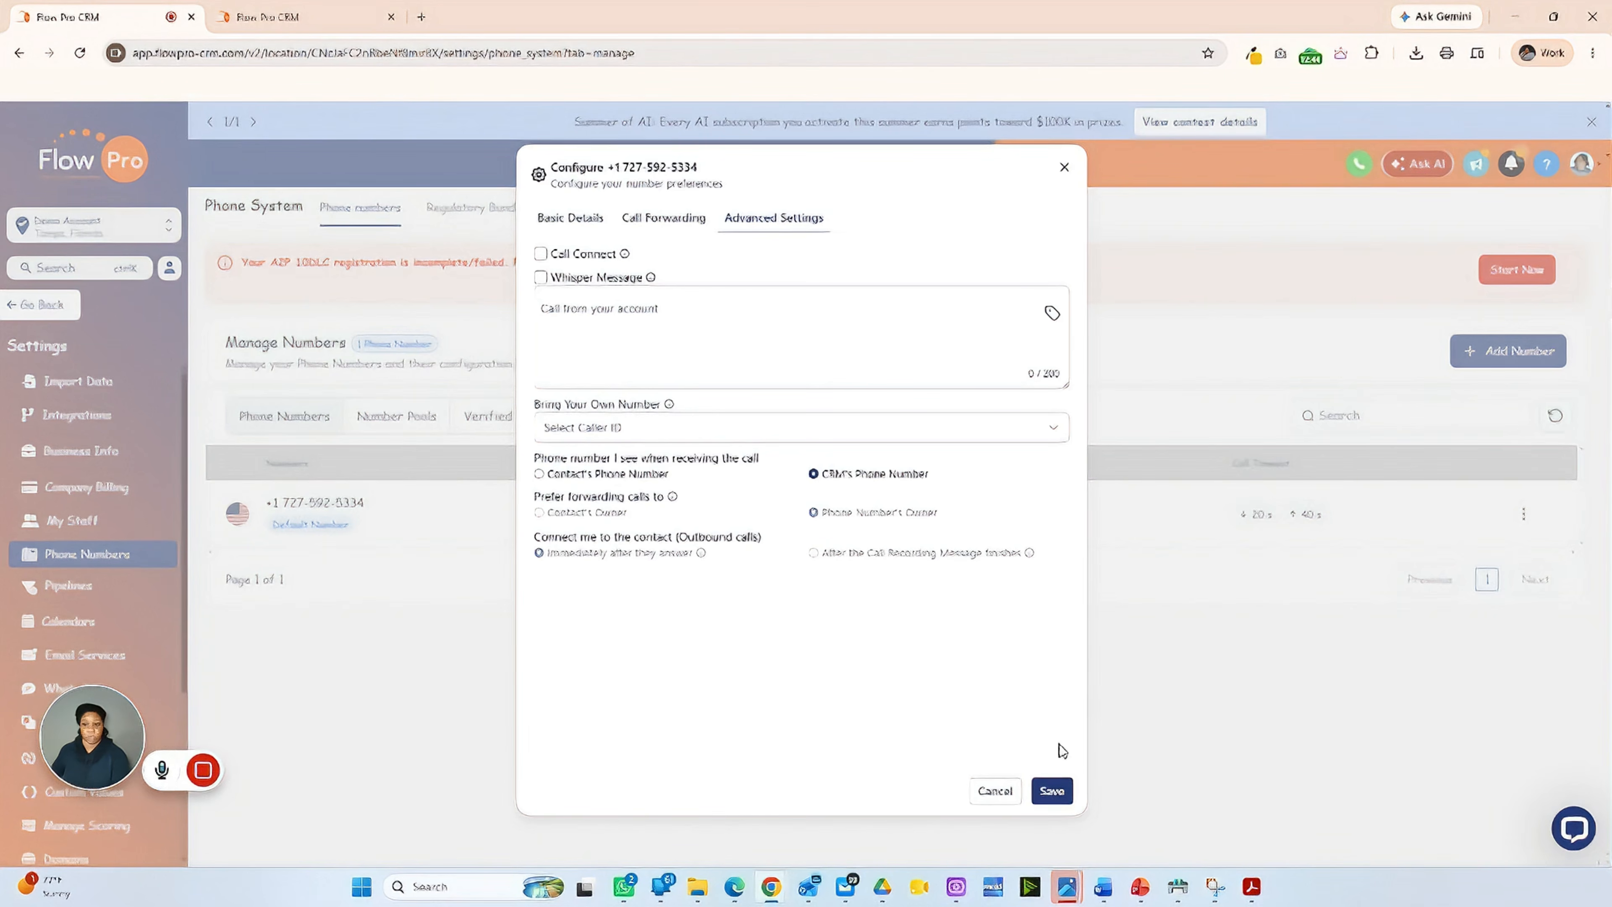
click(1052, 790)
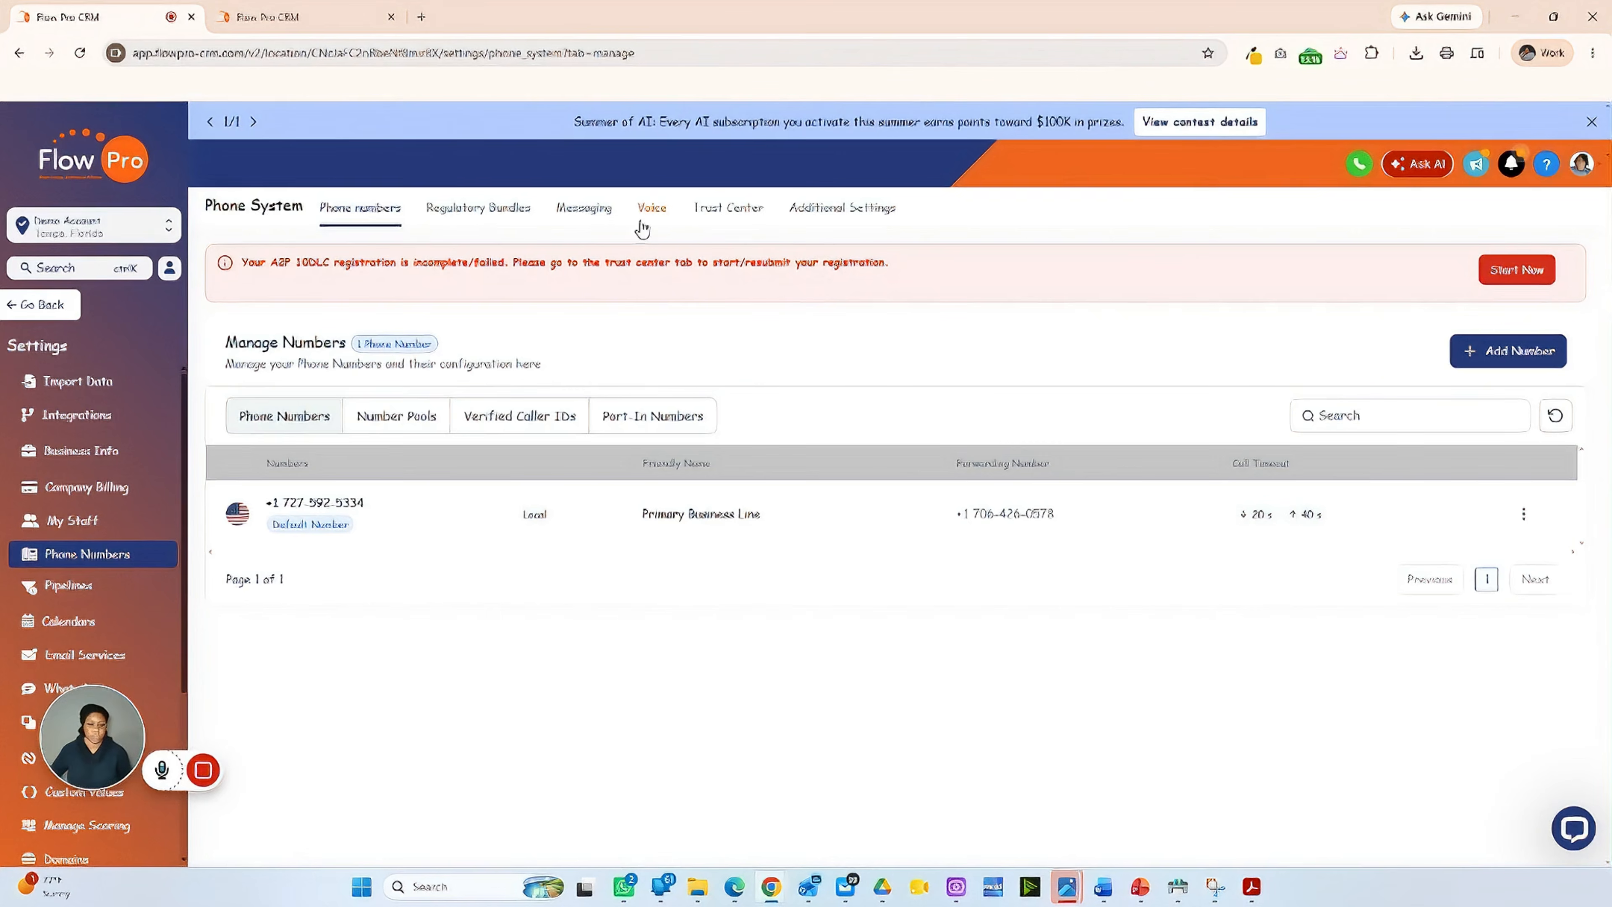
Review the regulatory bundles, messaging compliance, call recording and call transcription settings of the phone system.
click(459, 213)
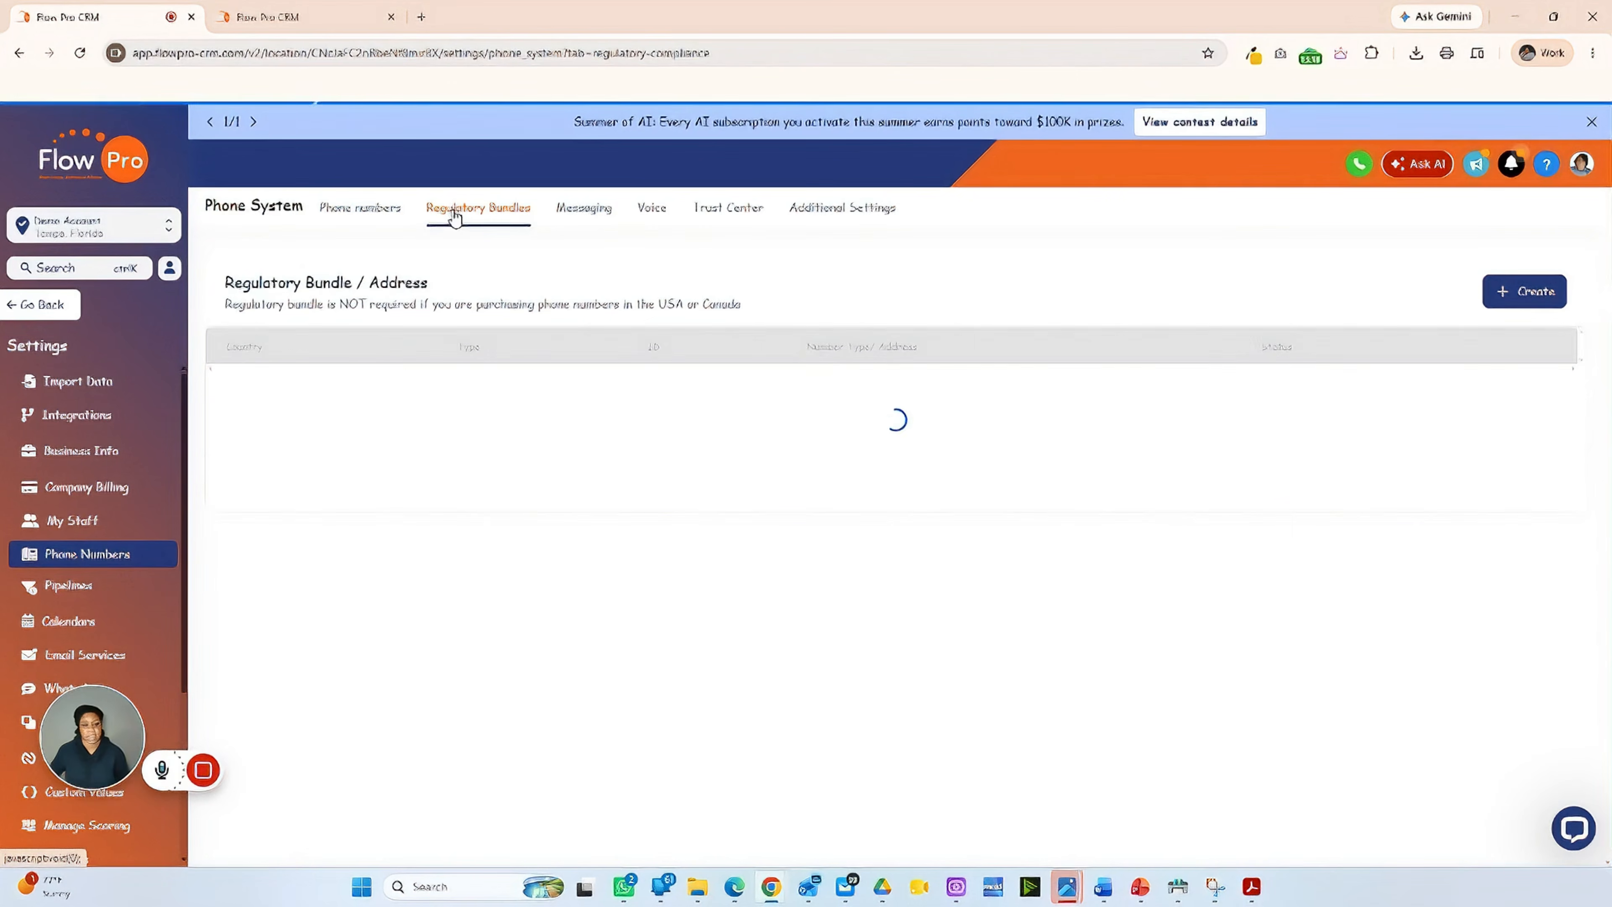
click(580, 217)
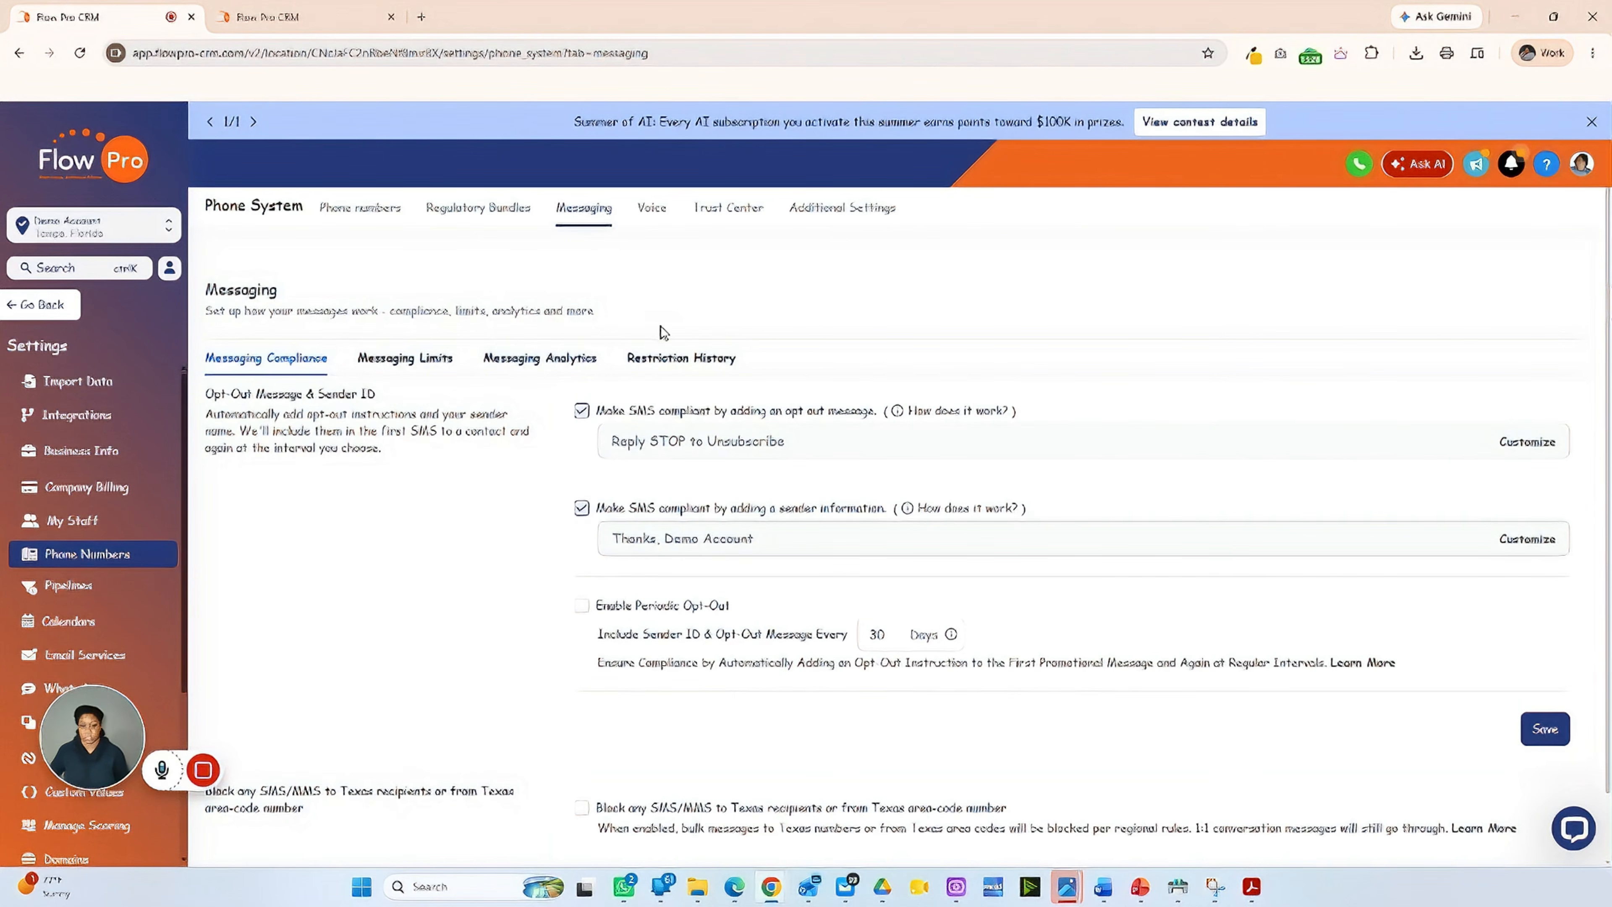
click(652, 208)
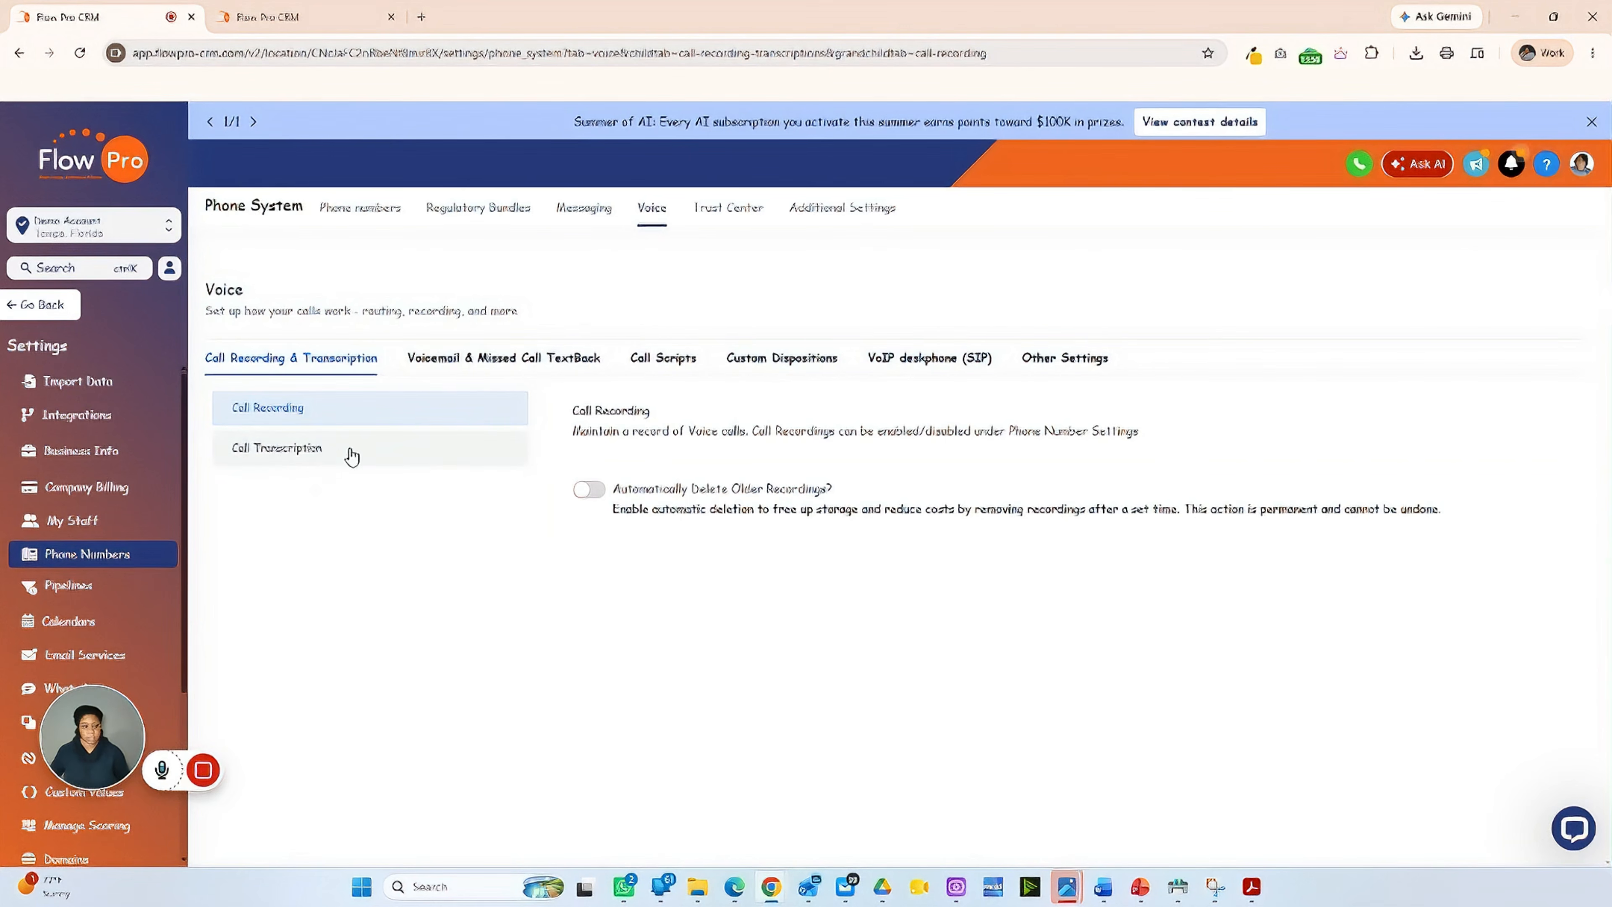
click(311, 452)
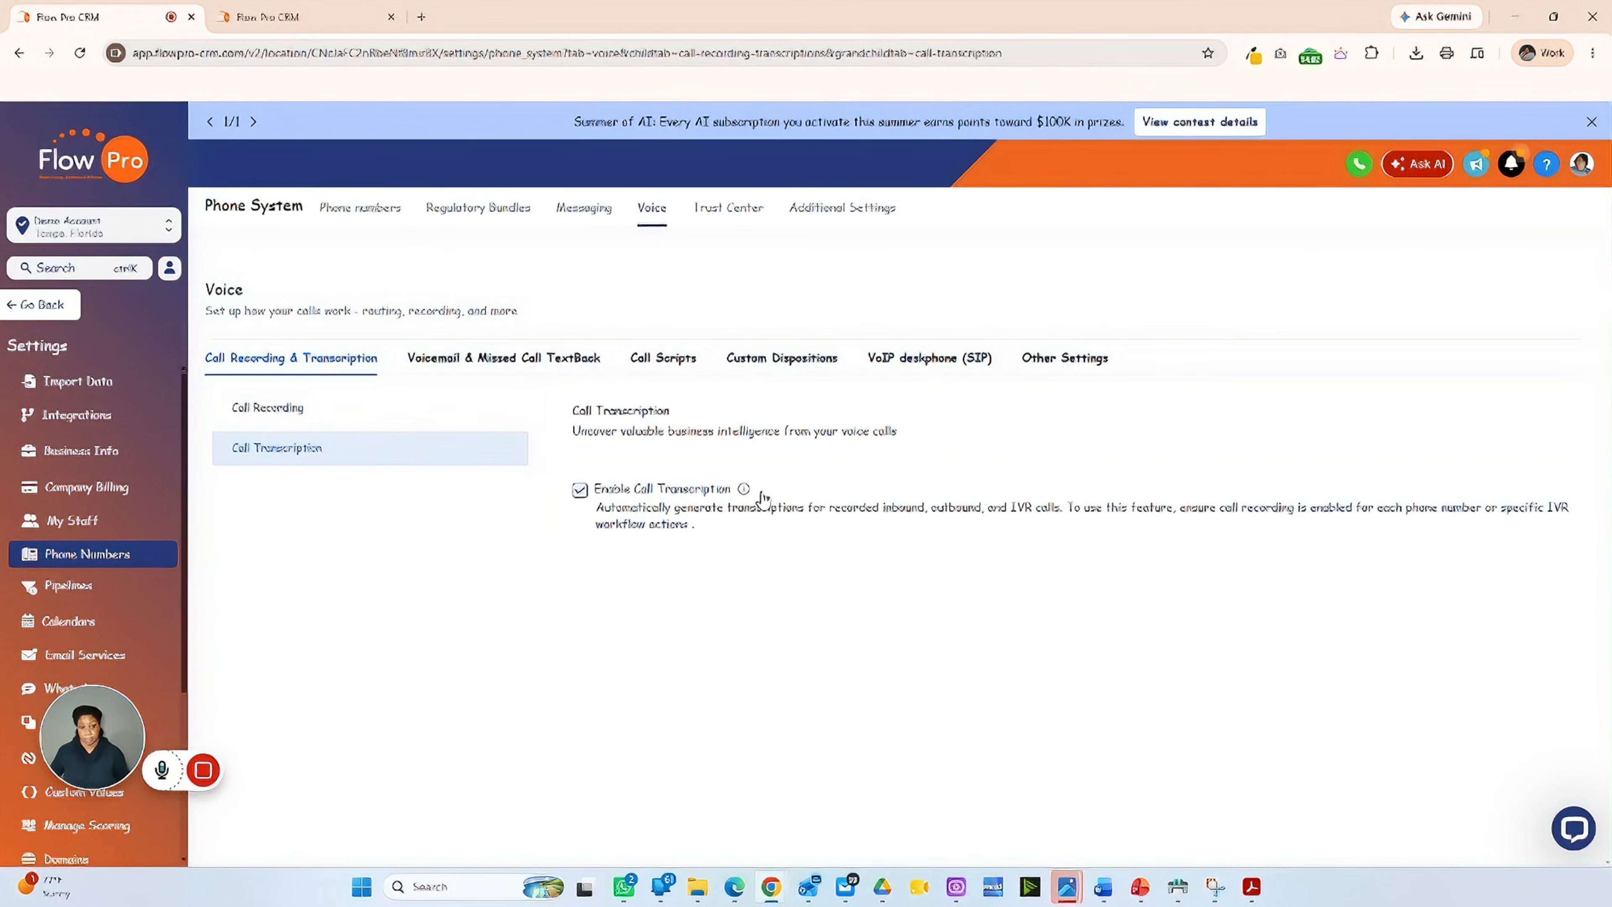
Set the voicemail's incoming call timeout to 20 seconds and open the missed call text back settings.
click(452, 359)
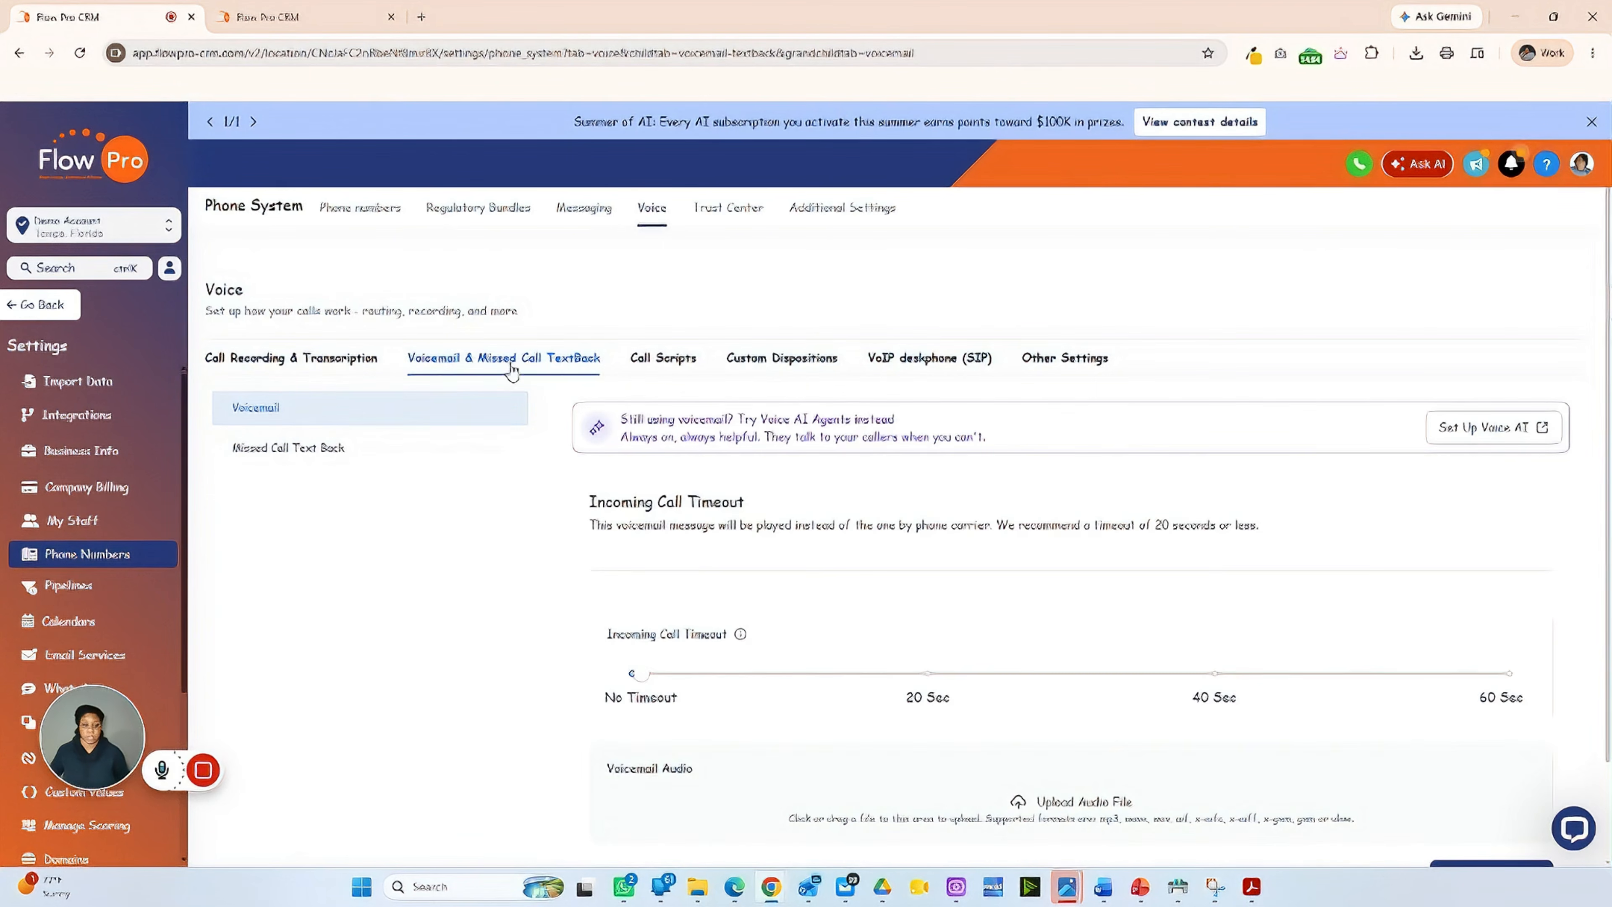
scroll(1003, 546, down, 1)
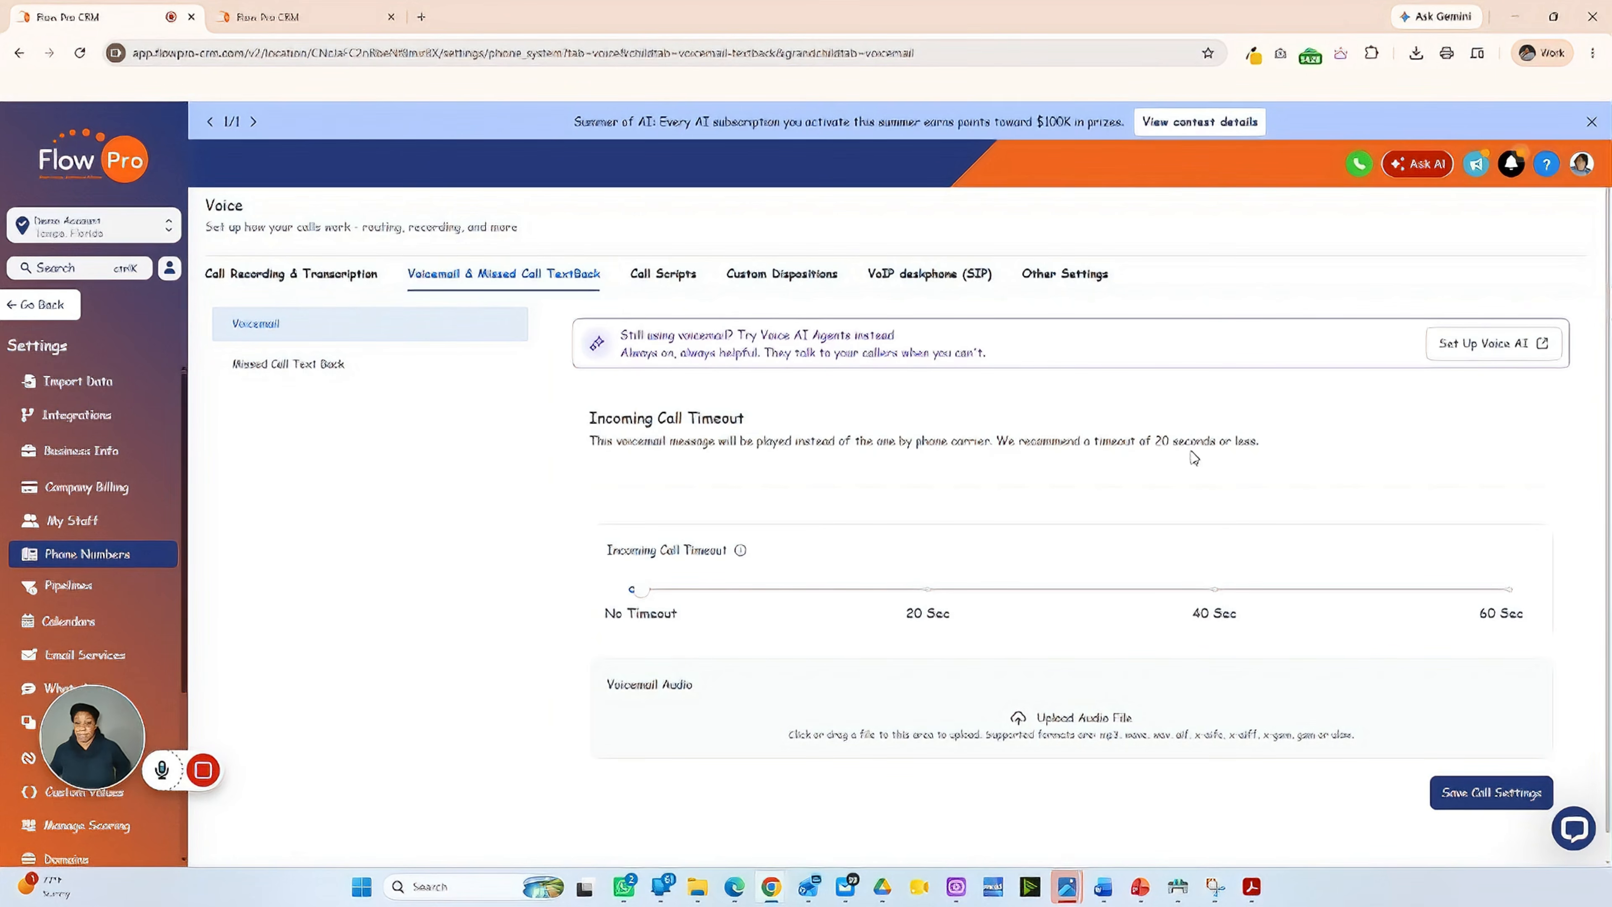
mouse_move(646, 588)
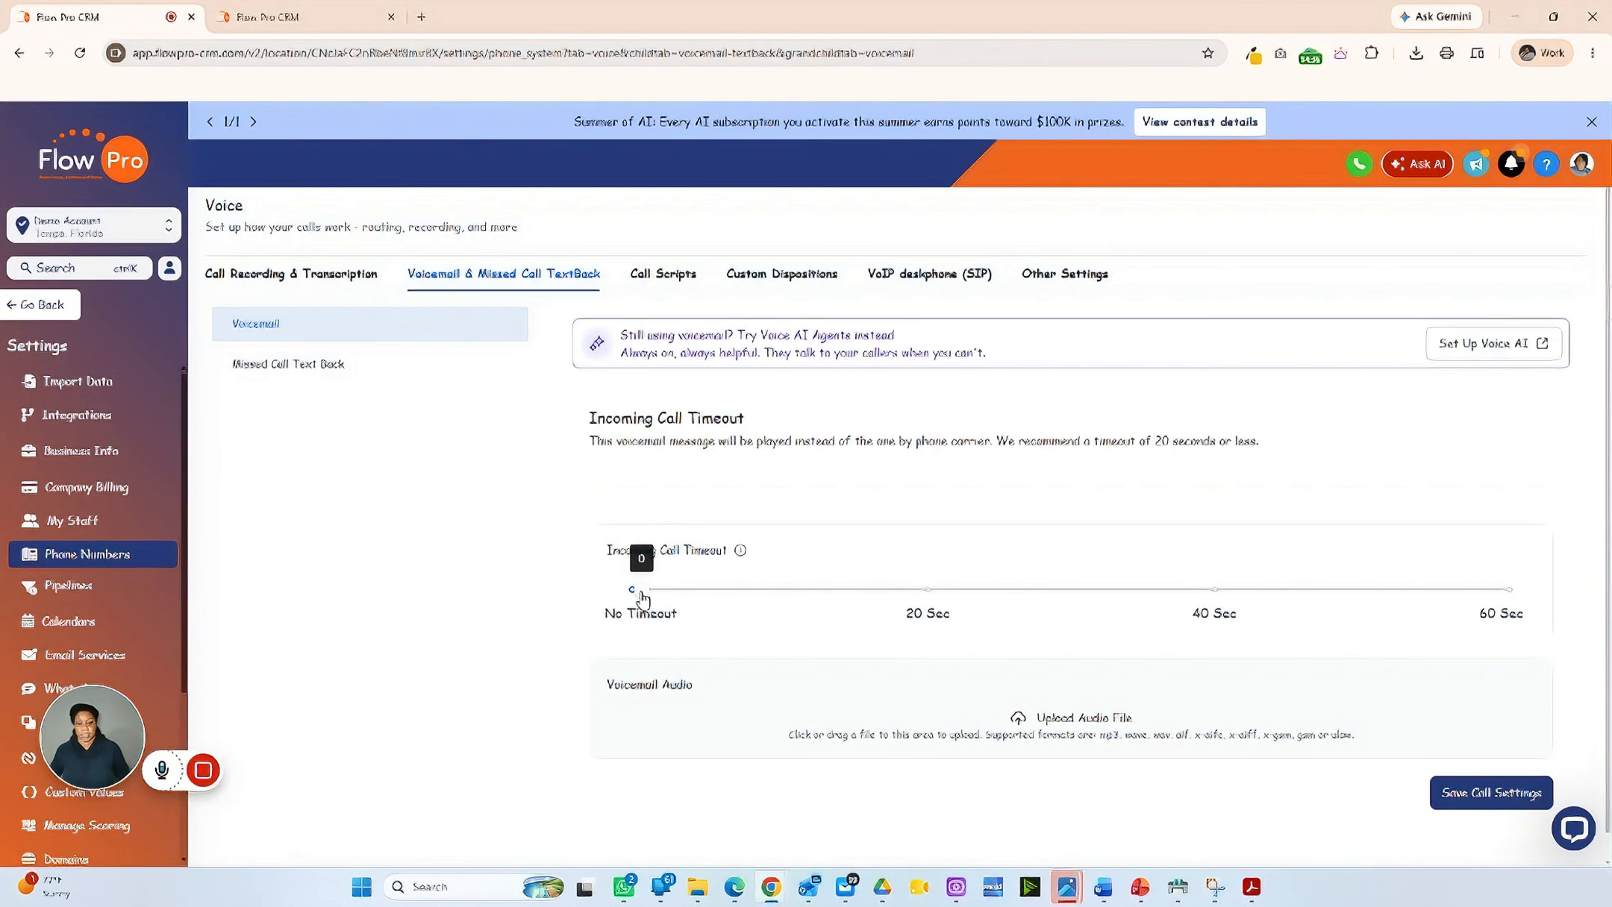
drag(647, 595, 925, 617)
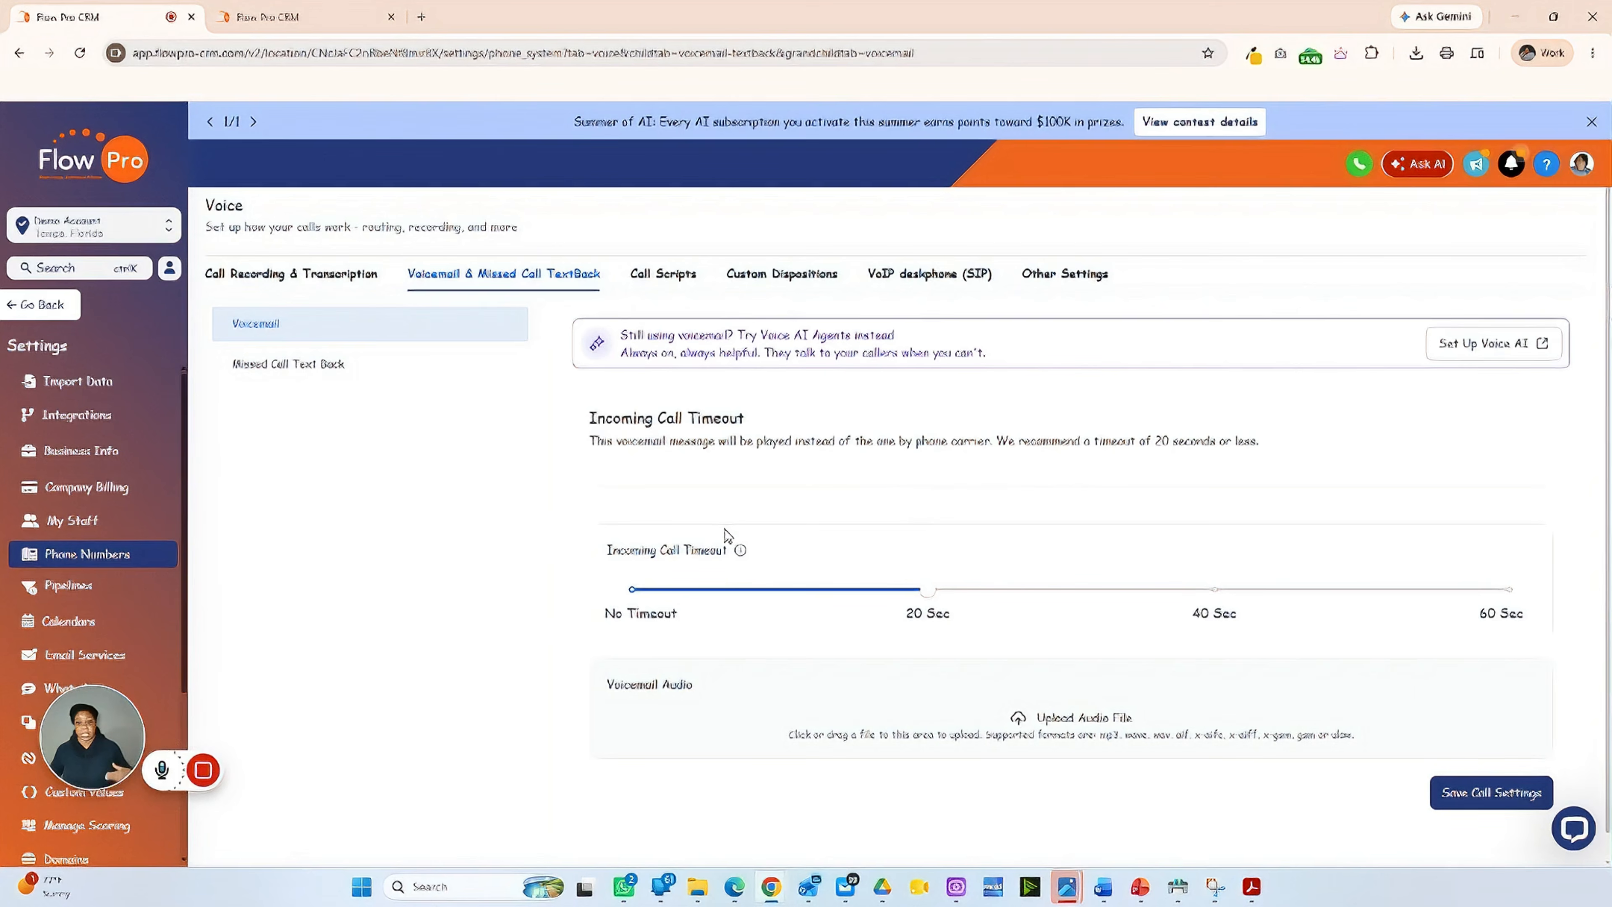
mouse_move(740, 541)
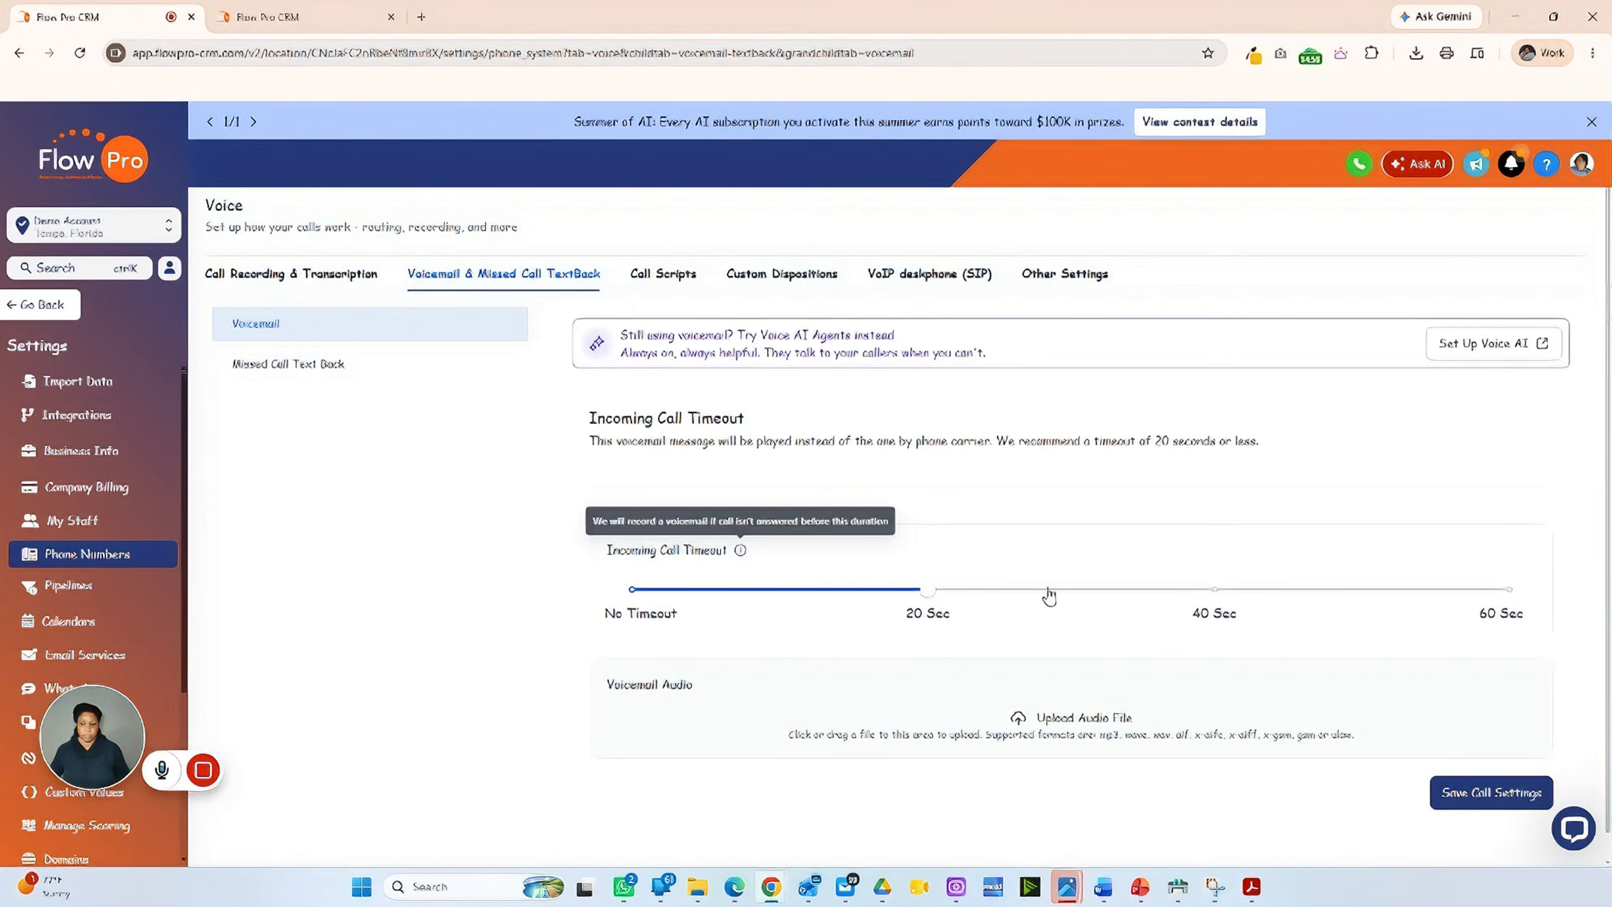
click(335, 364)
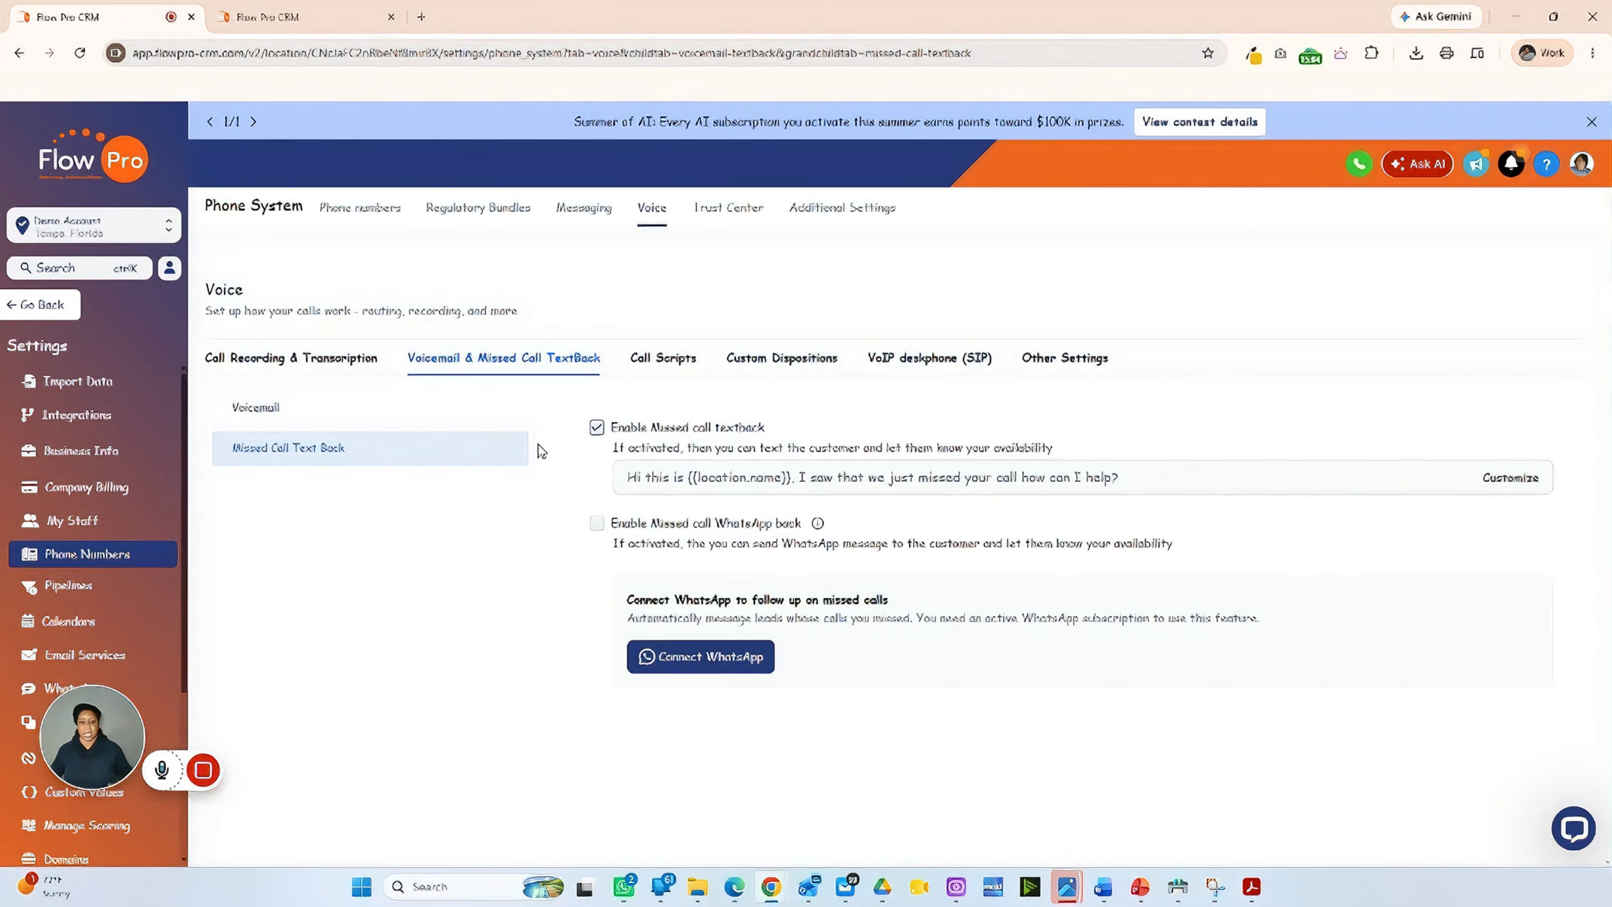
Review the call scripts, custom dispositions and VoIP deskphone (SIP) settings for voice calls.
click(660, 357)
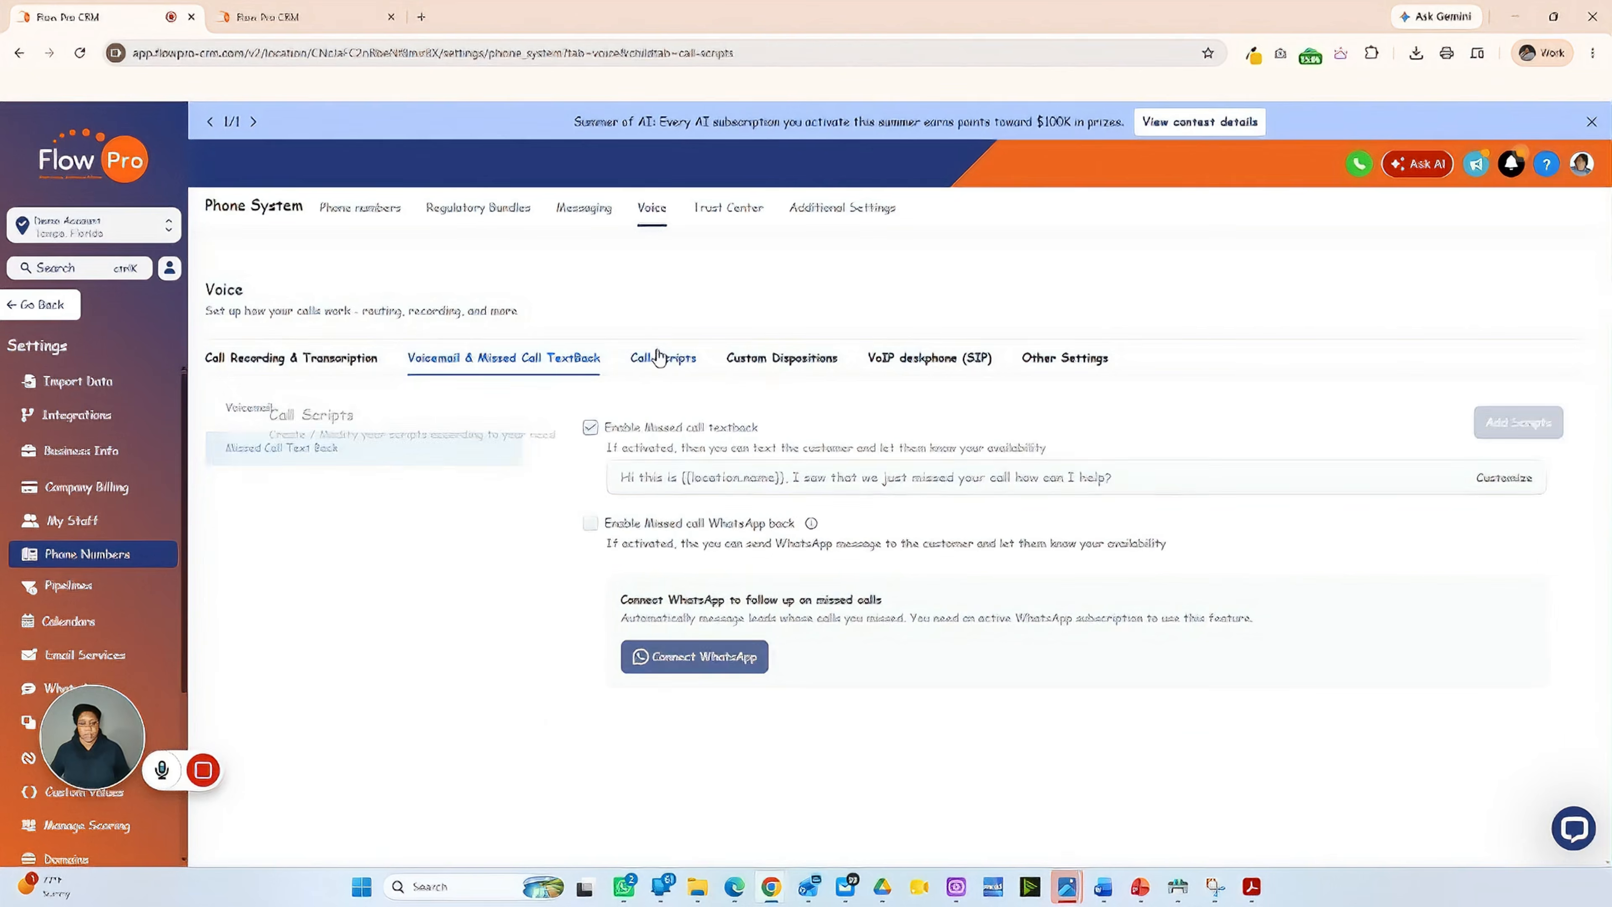
click(818, 362)
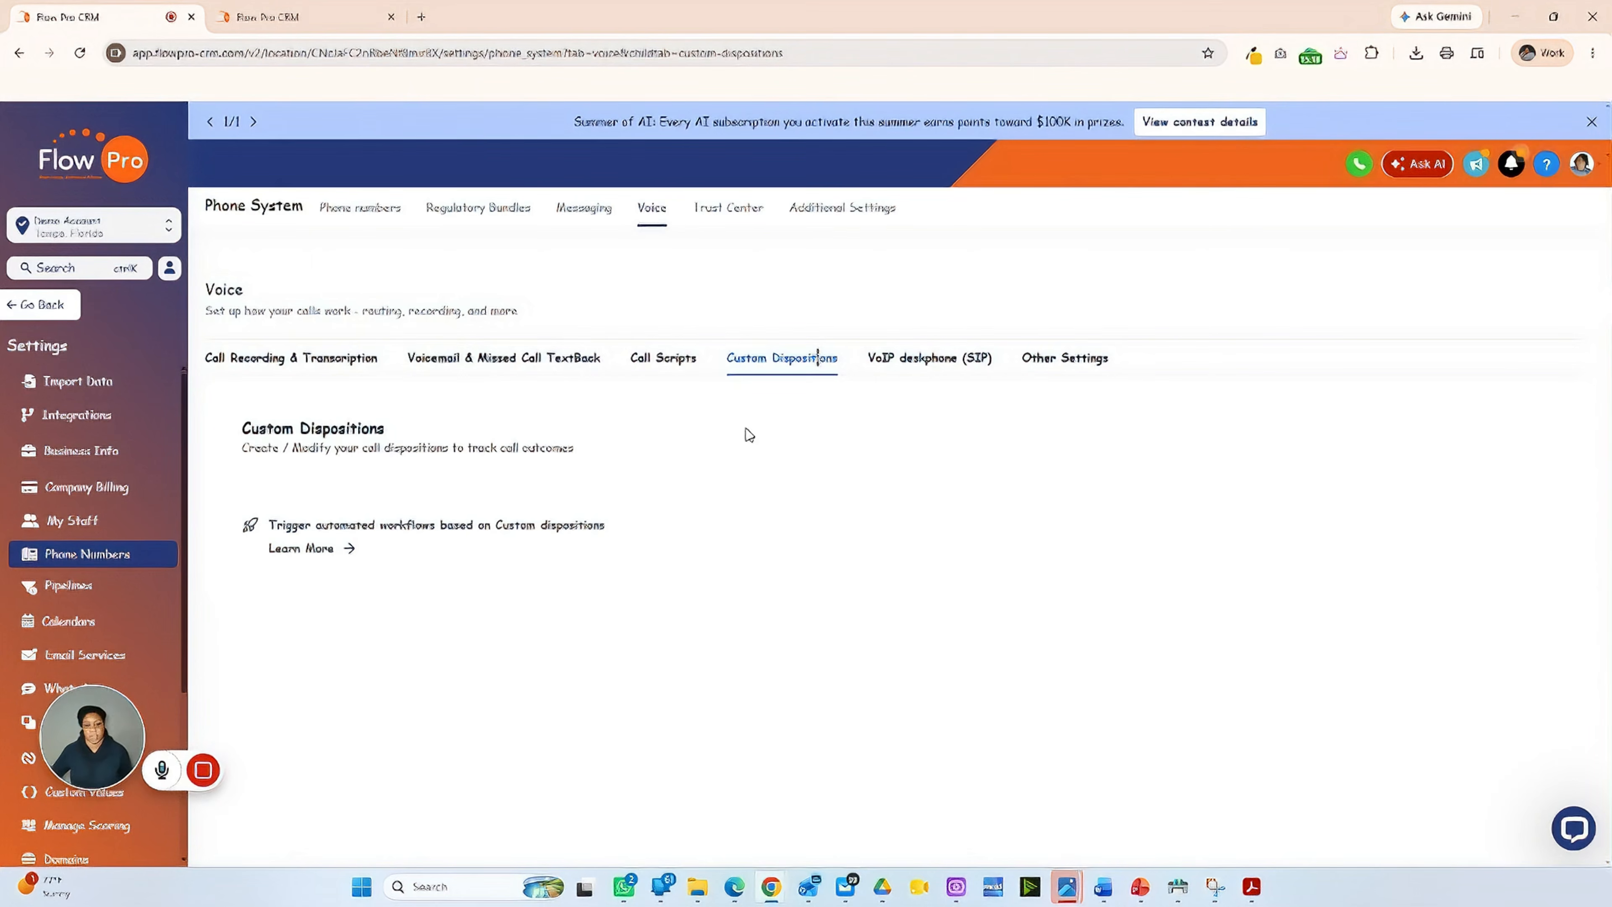
click(945, 361)
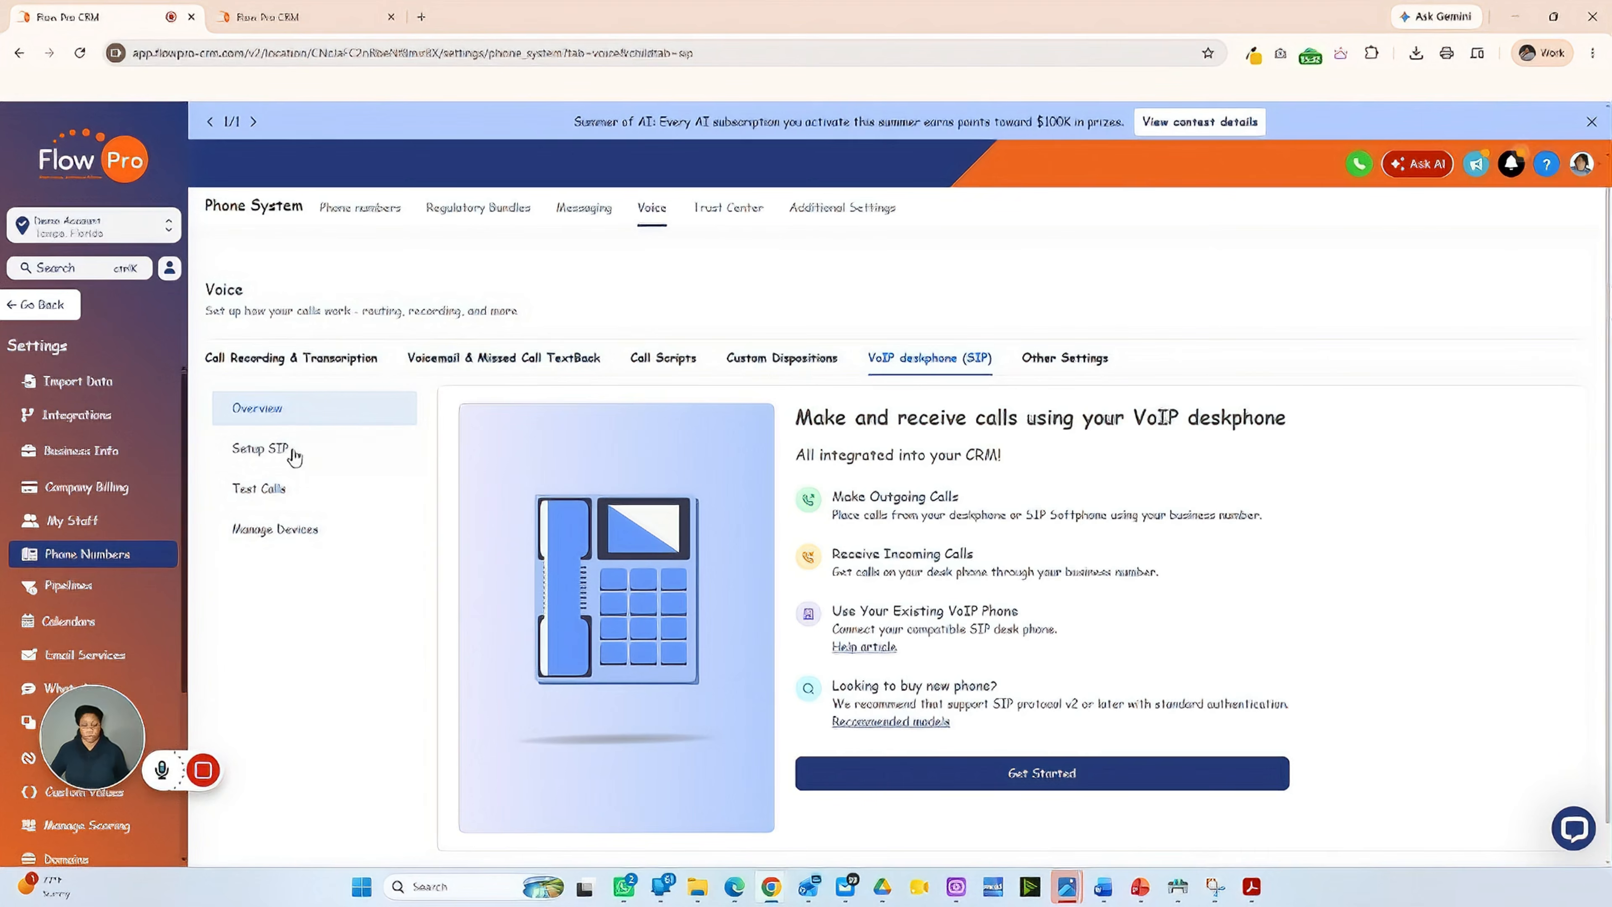
Examine the inbound call options and the outbound call options, including the default phone number for outbound calls.
click(1054, 362)
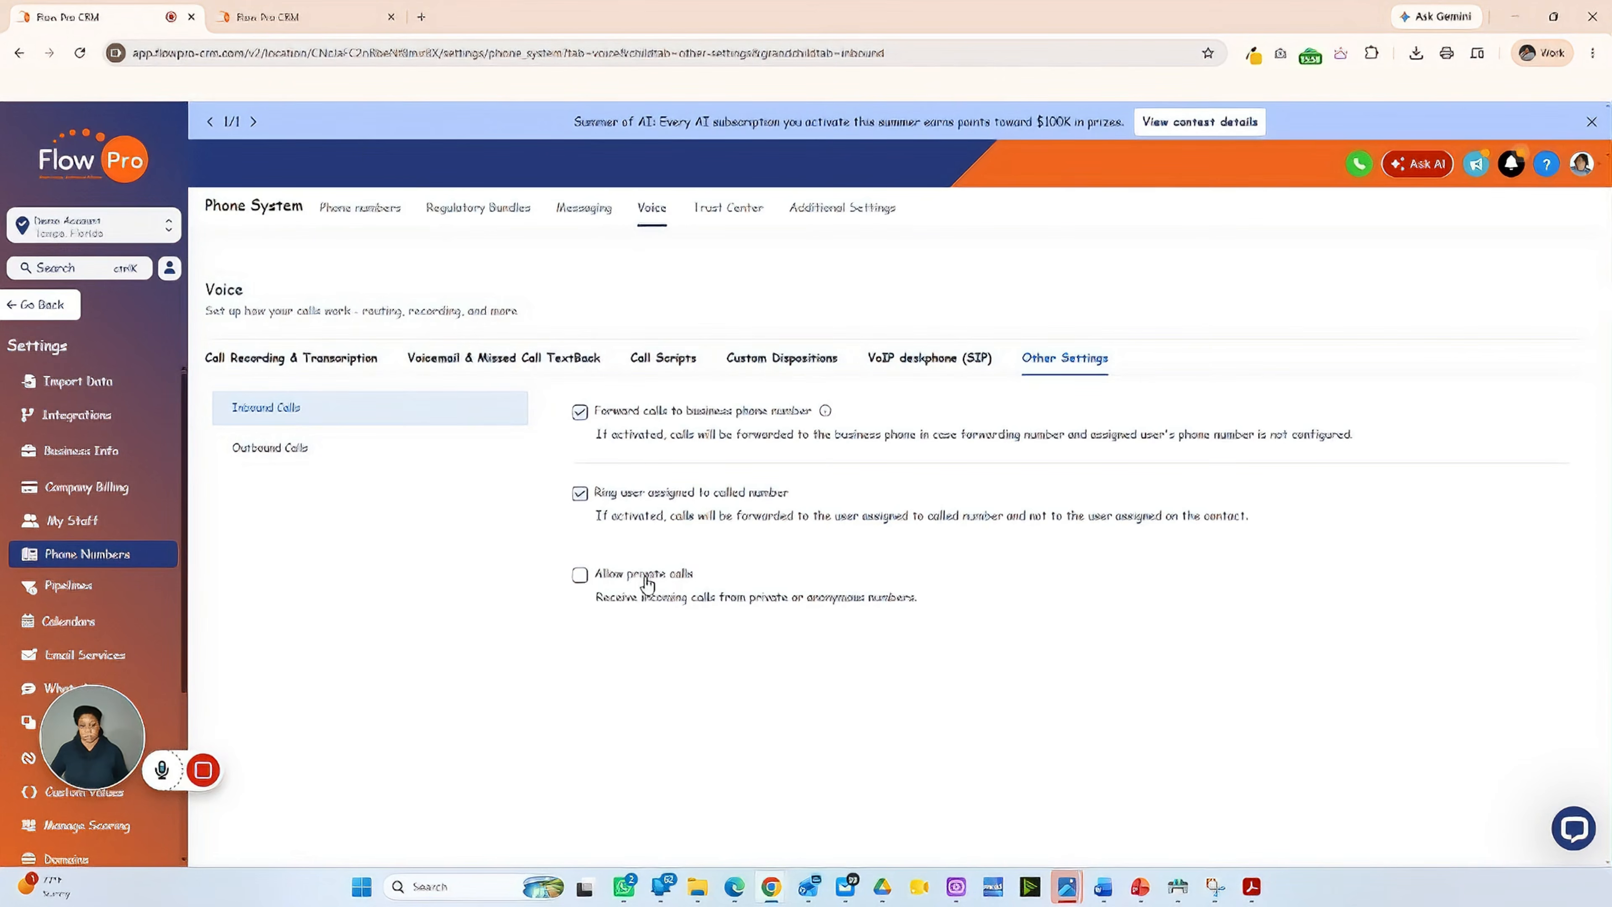
click(243, 447)
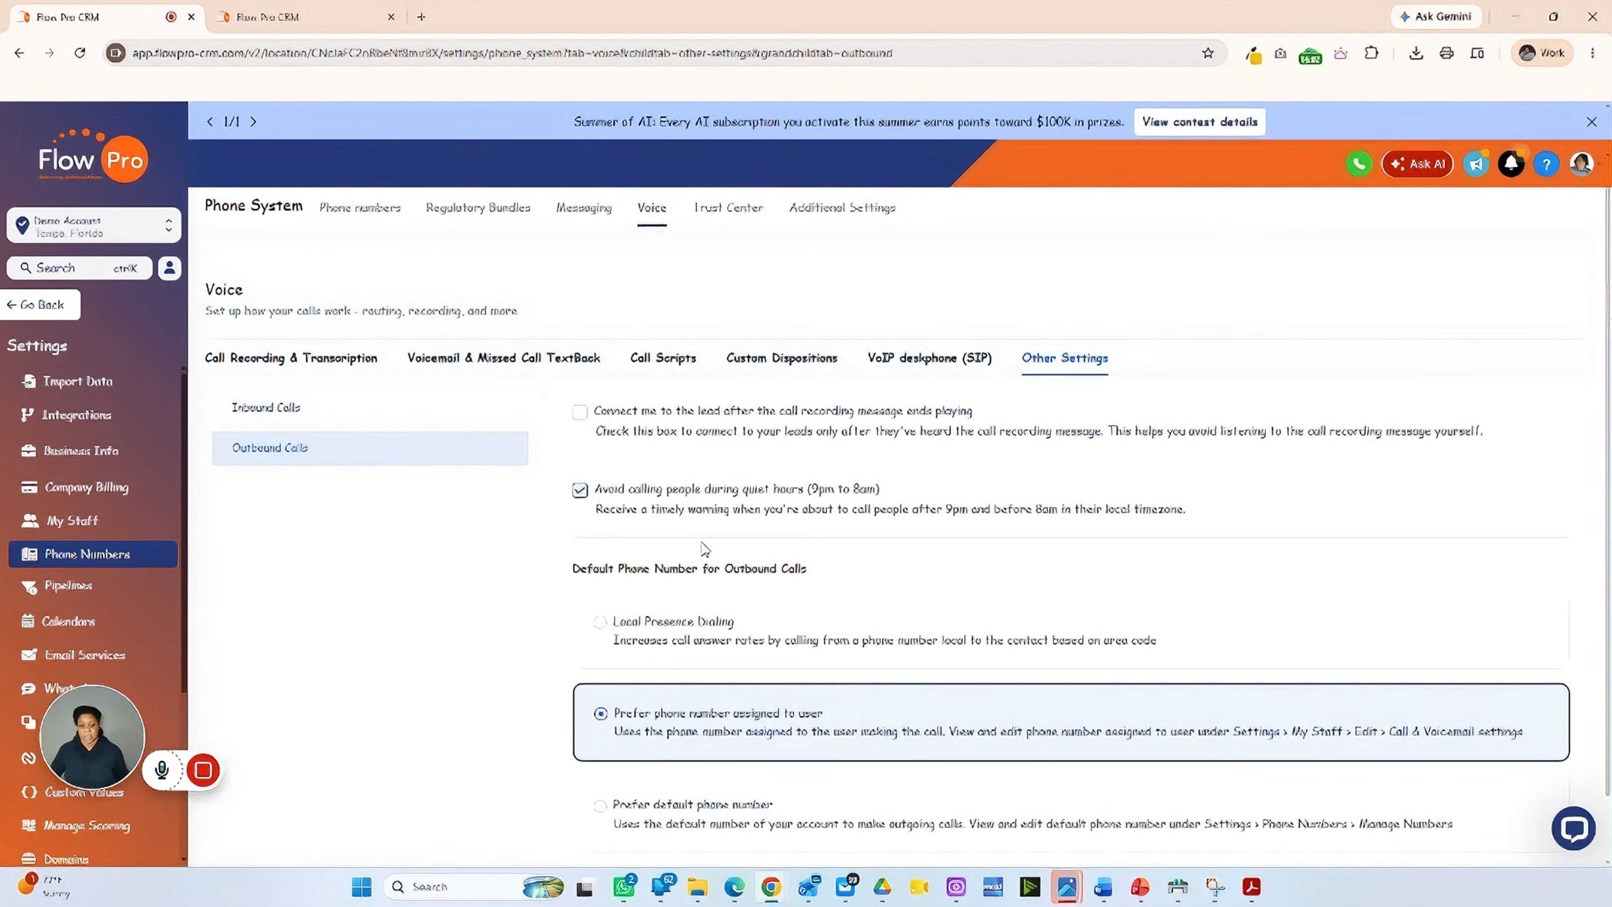
scroll(717, 572, down, 1)
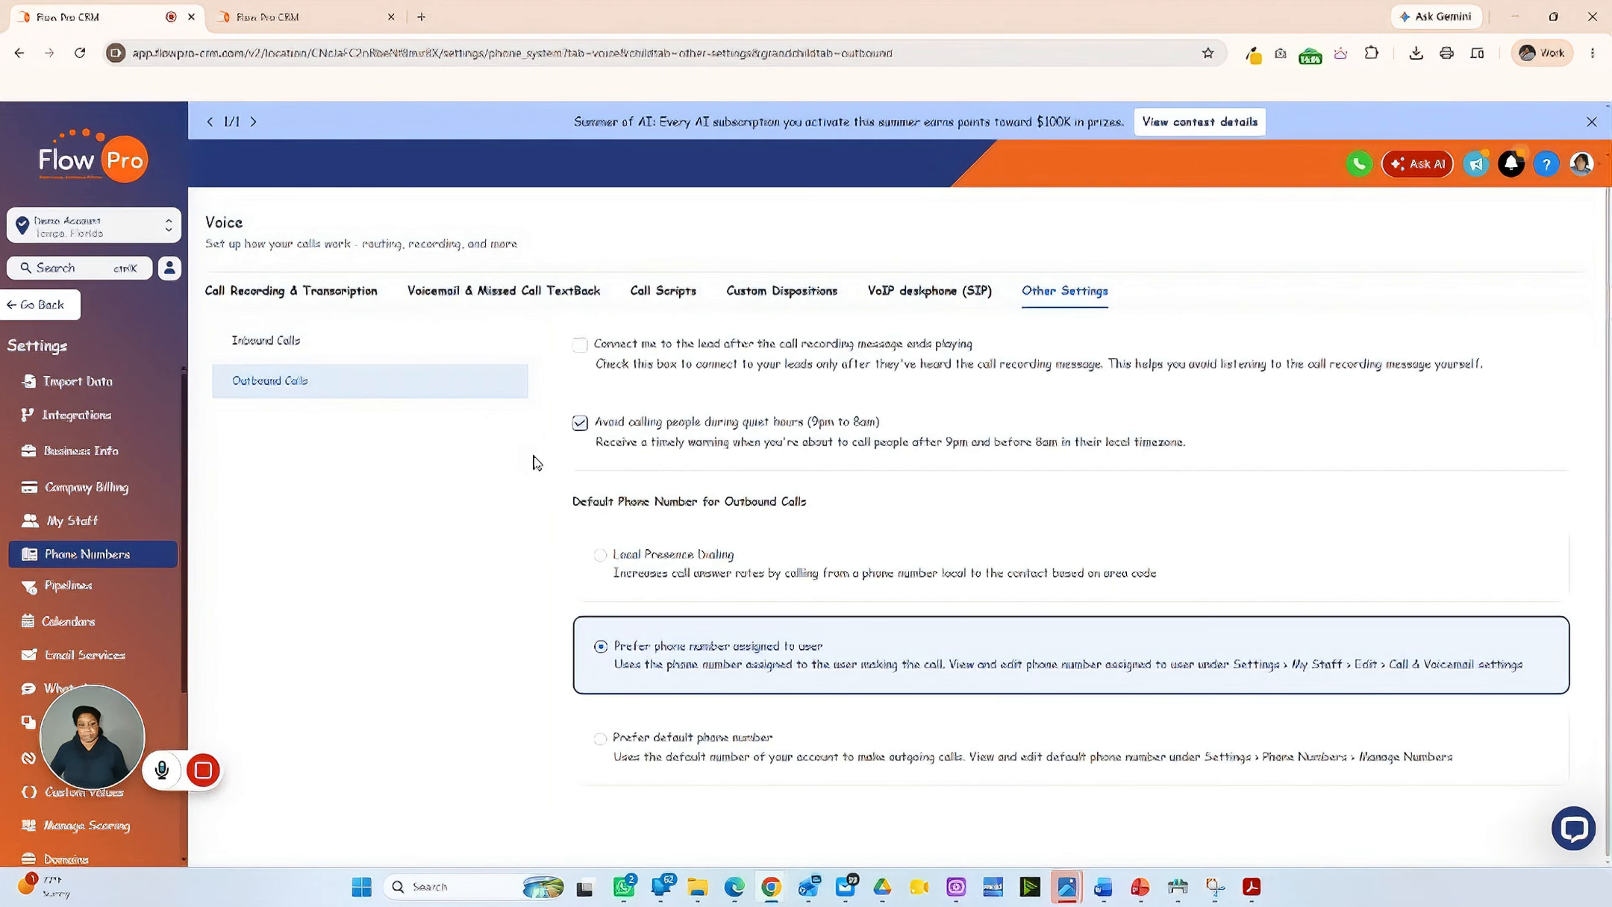
scroll(421, 305, up, 1)
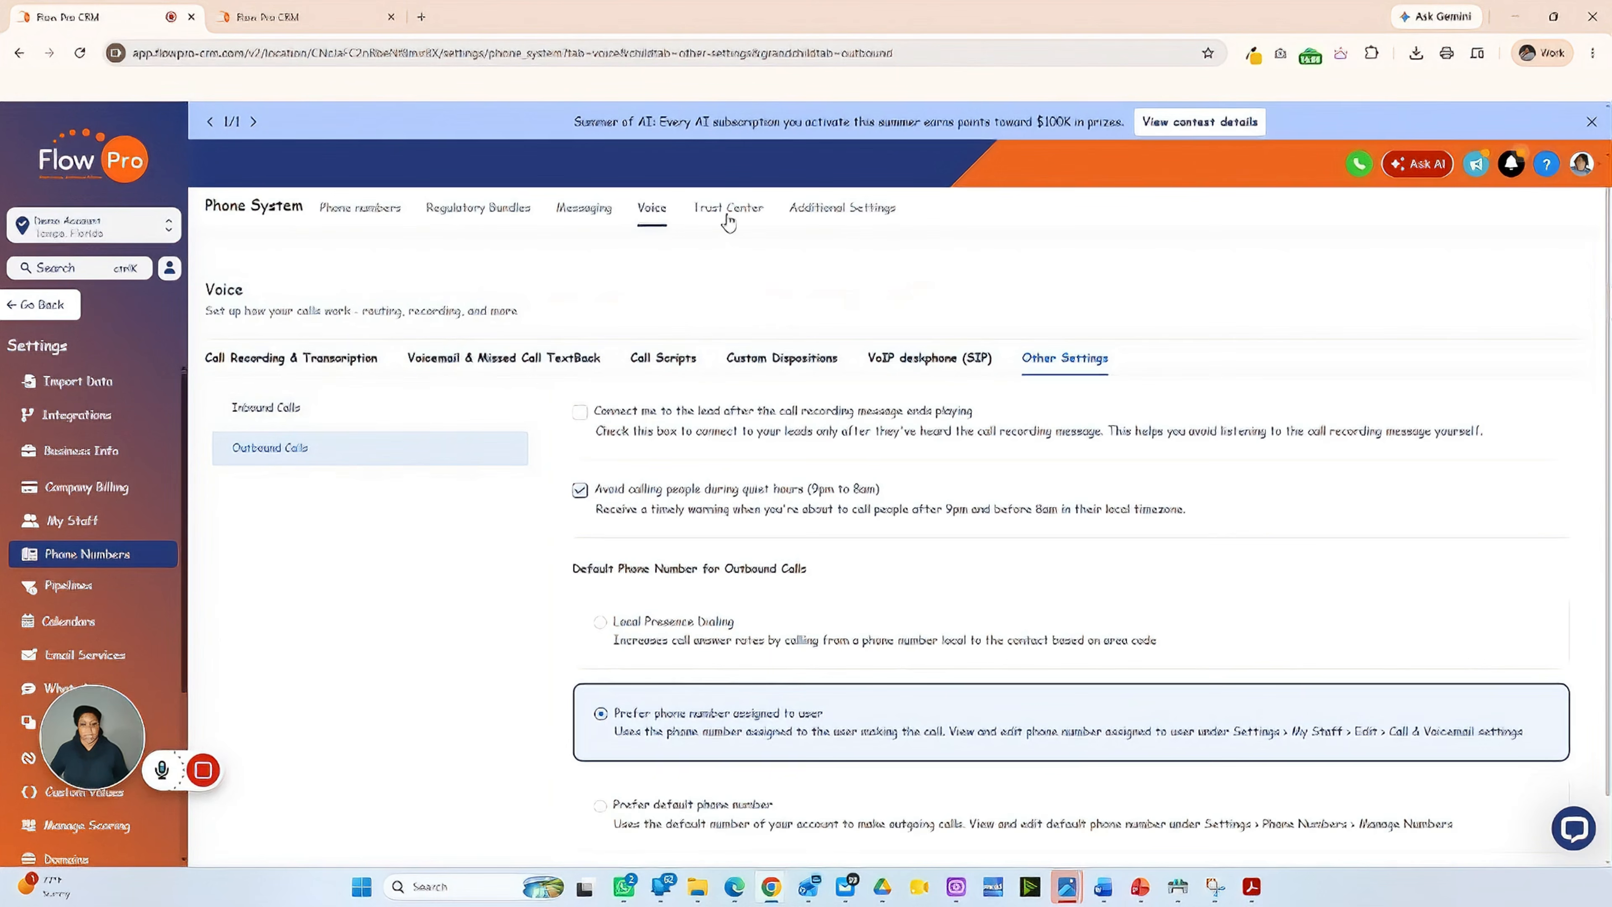
Review the Trust Center's registration options for A2P messaging, SHAKEN/STIR, CNAM and Voice Integrity.
click(728, 215)
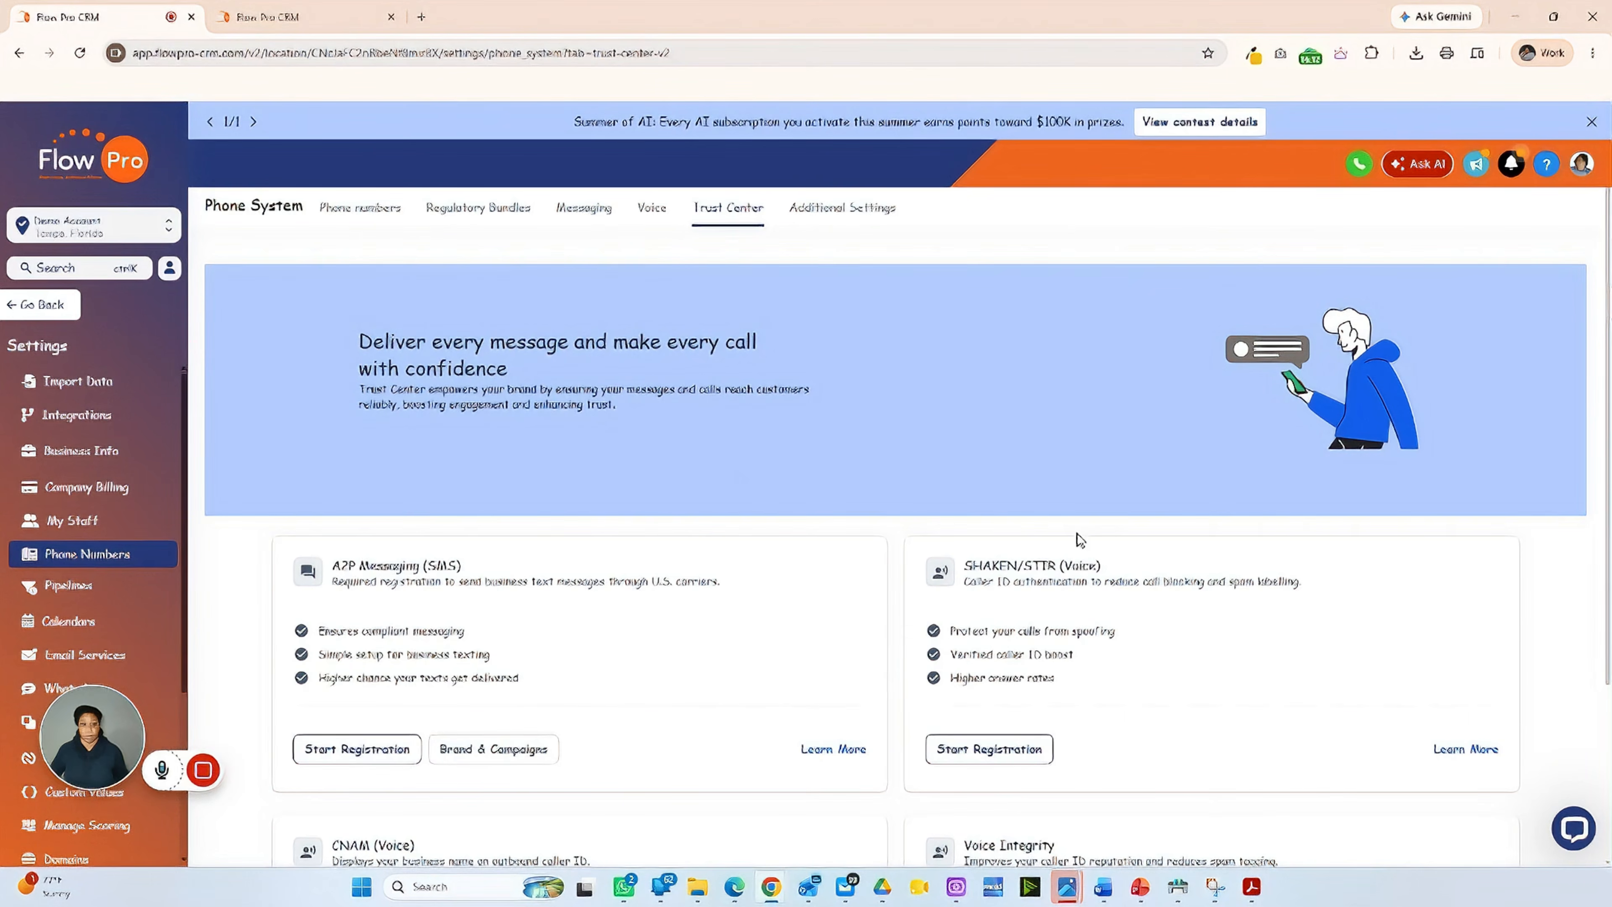
scroll(1080, 541, down, 3)
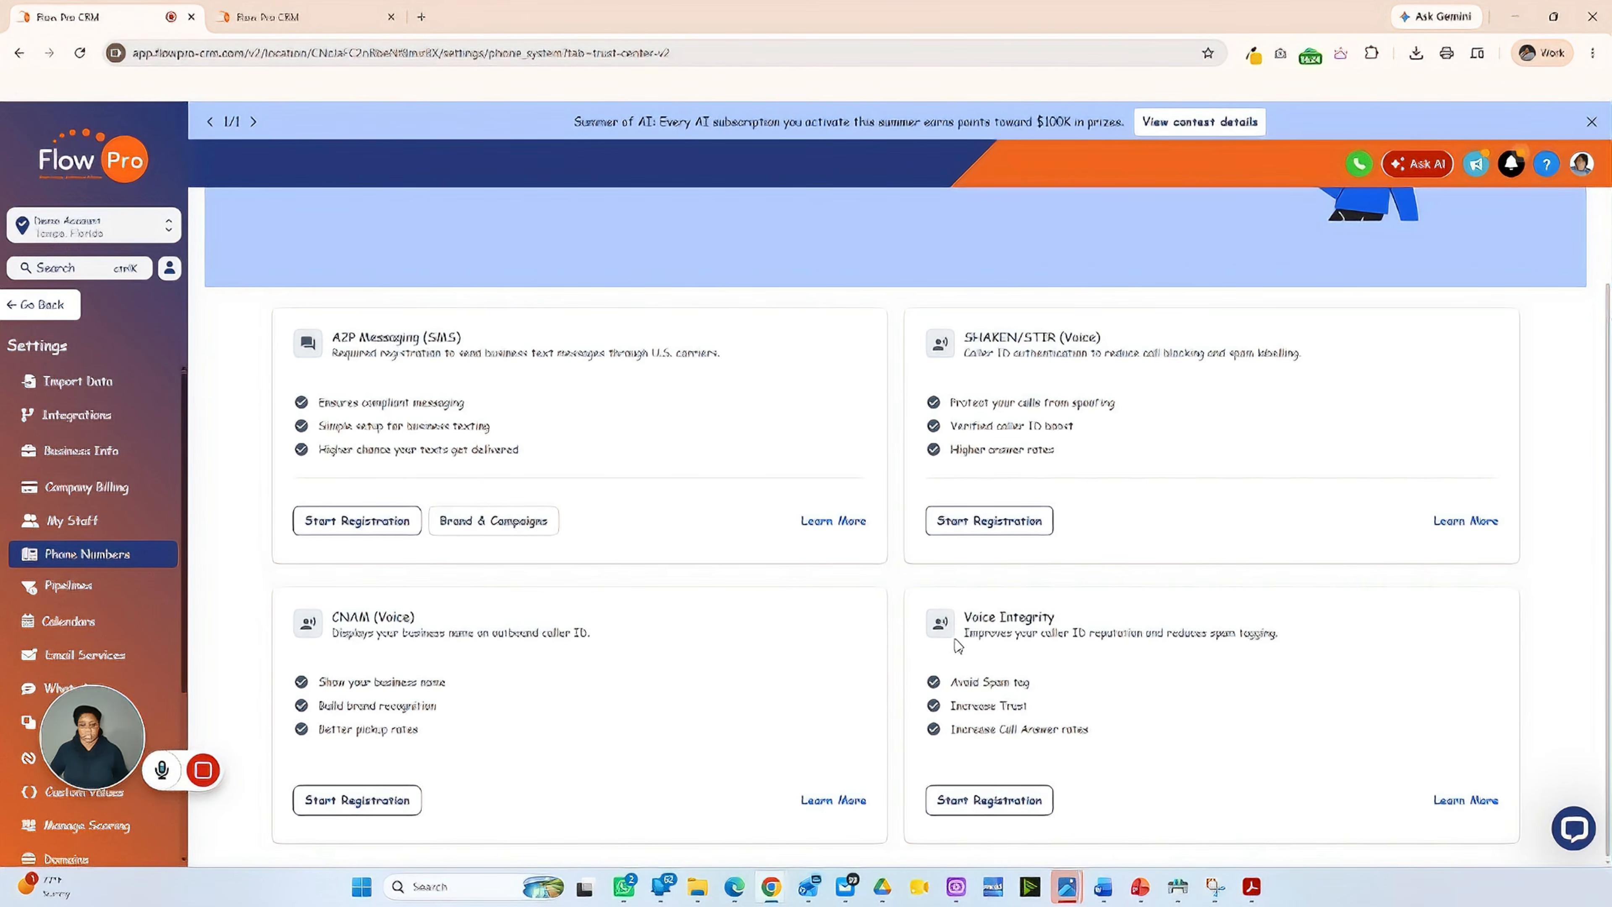
scroll(957, 643, up, 4)
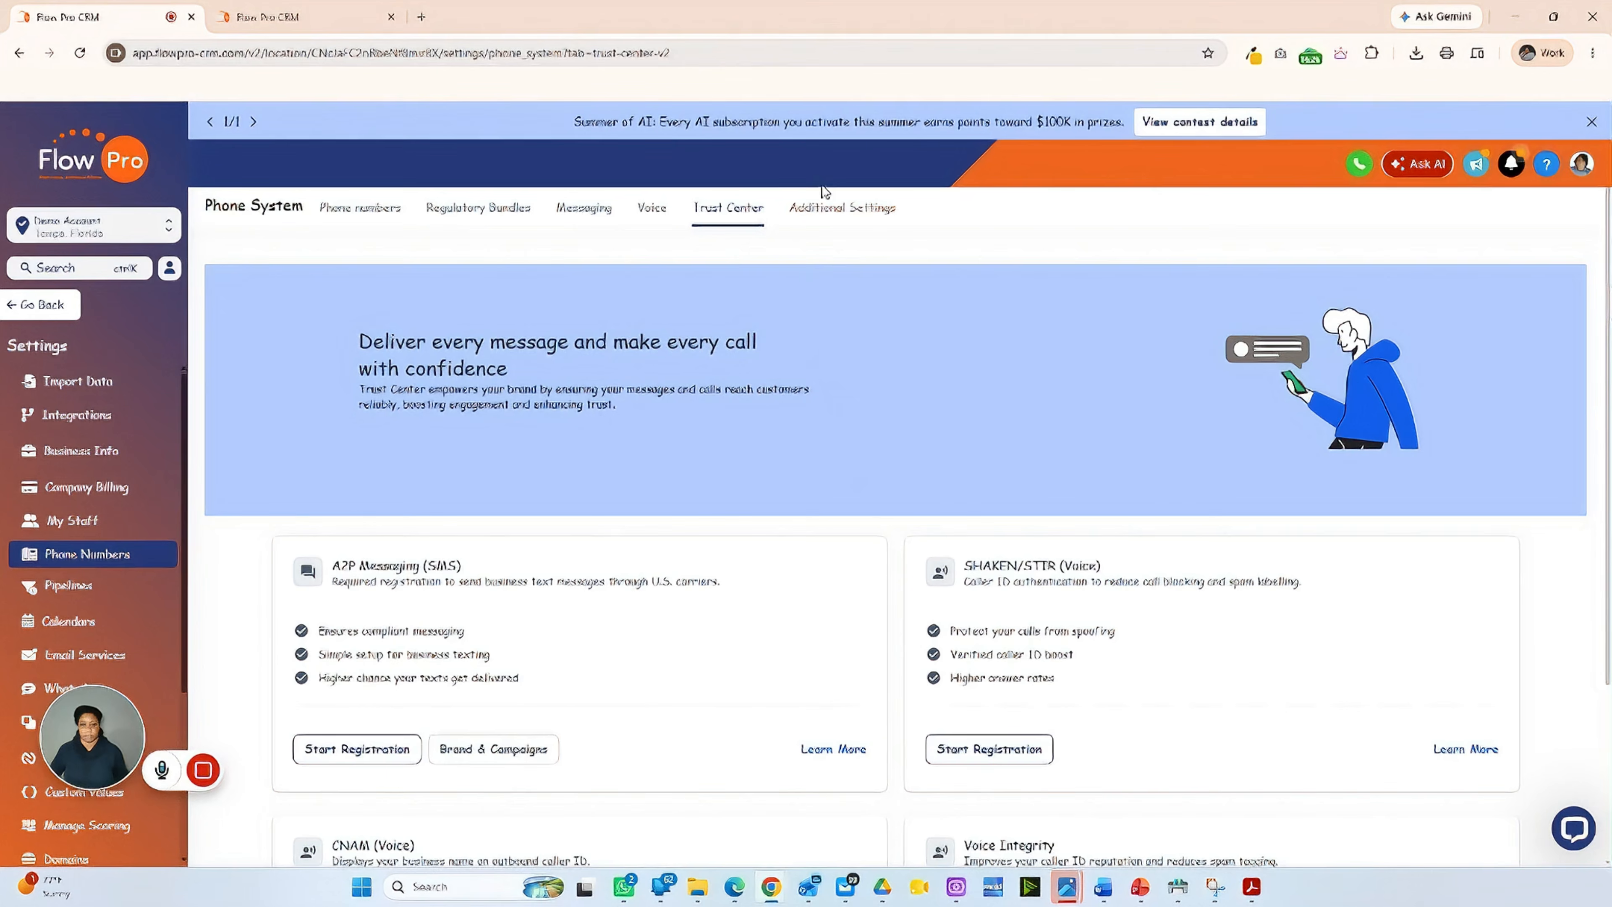
Check the number intelligence, telephony provider and KYC verification settings, and return to the list of managed phone numbers.
click(816, 208)
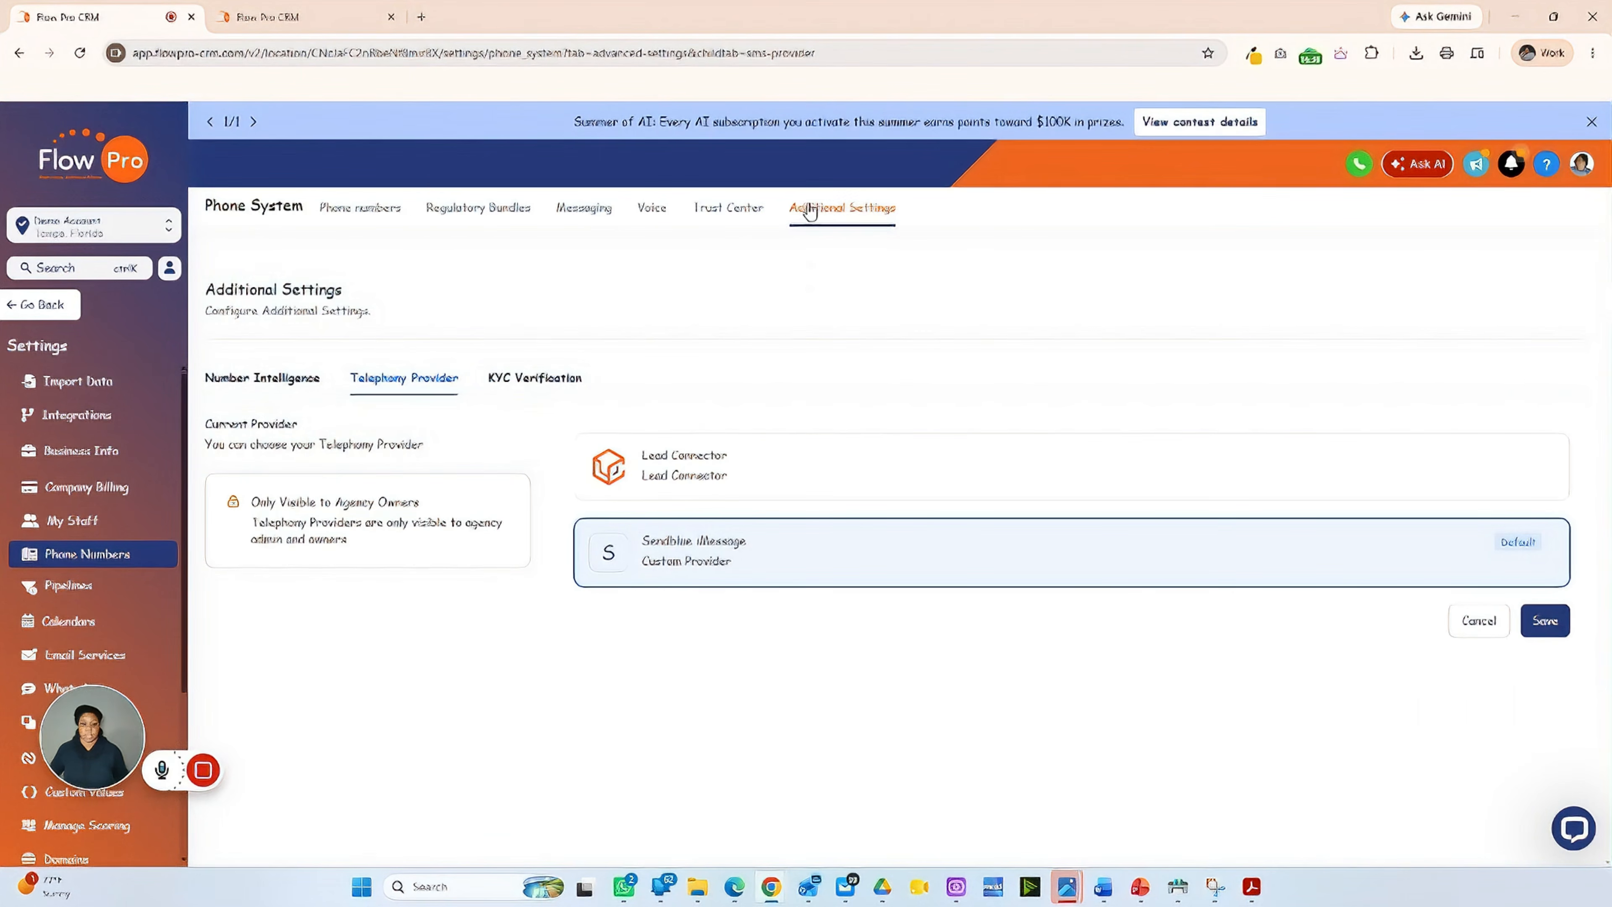
click(296, 377)
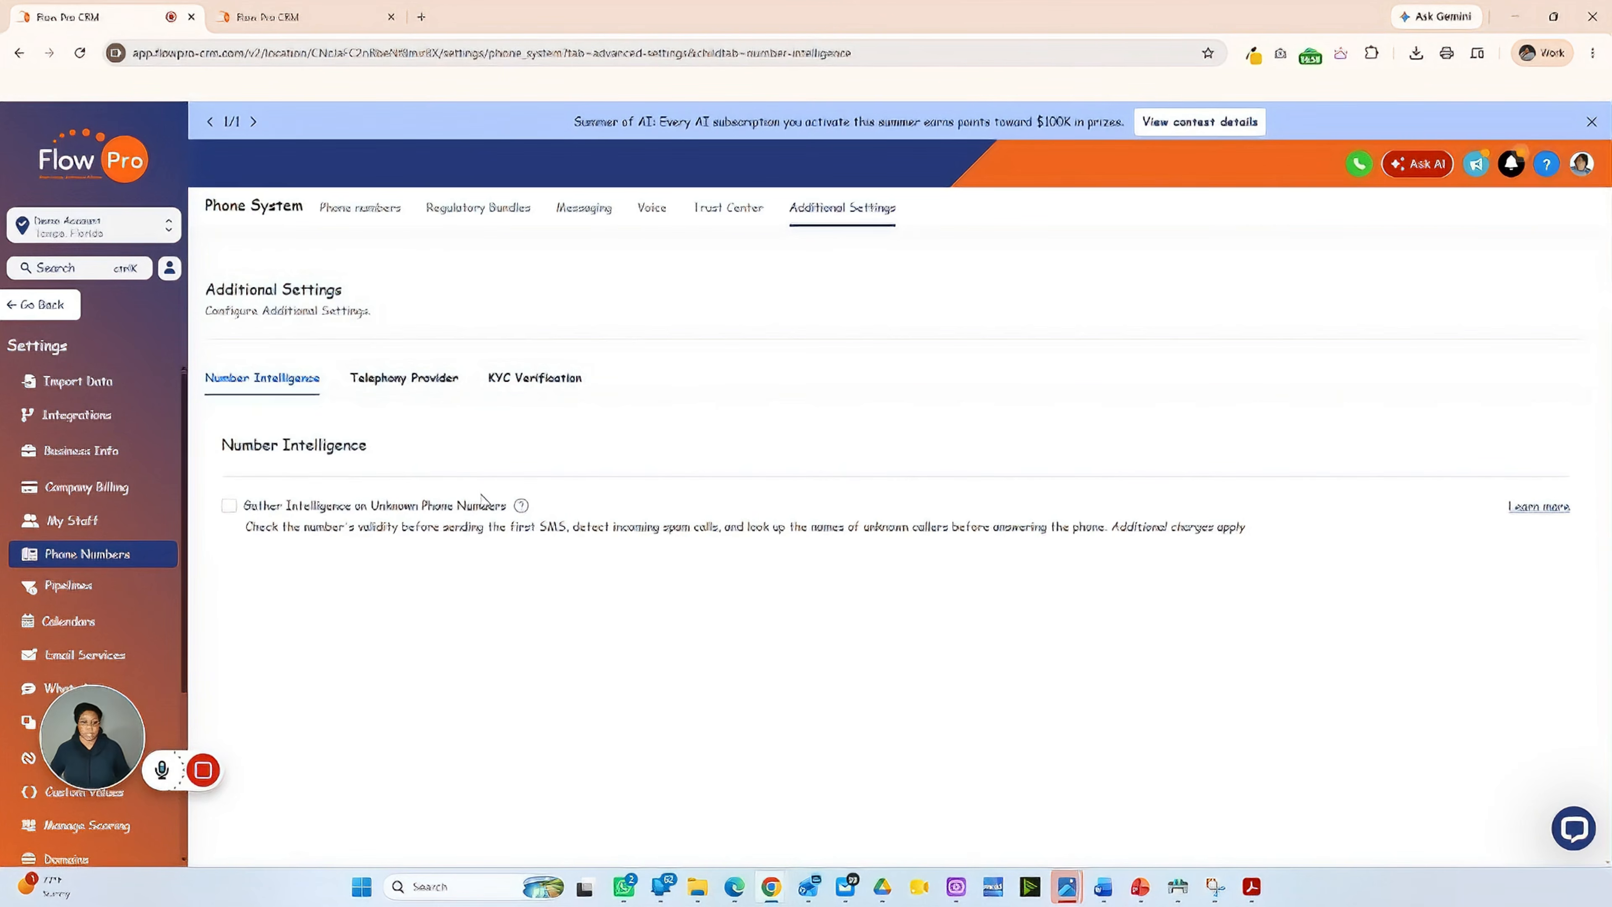
click(357, 385)
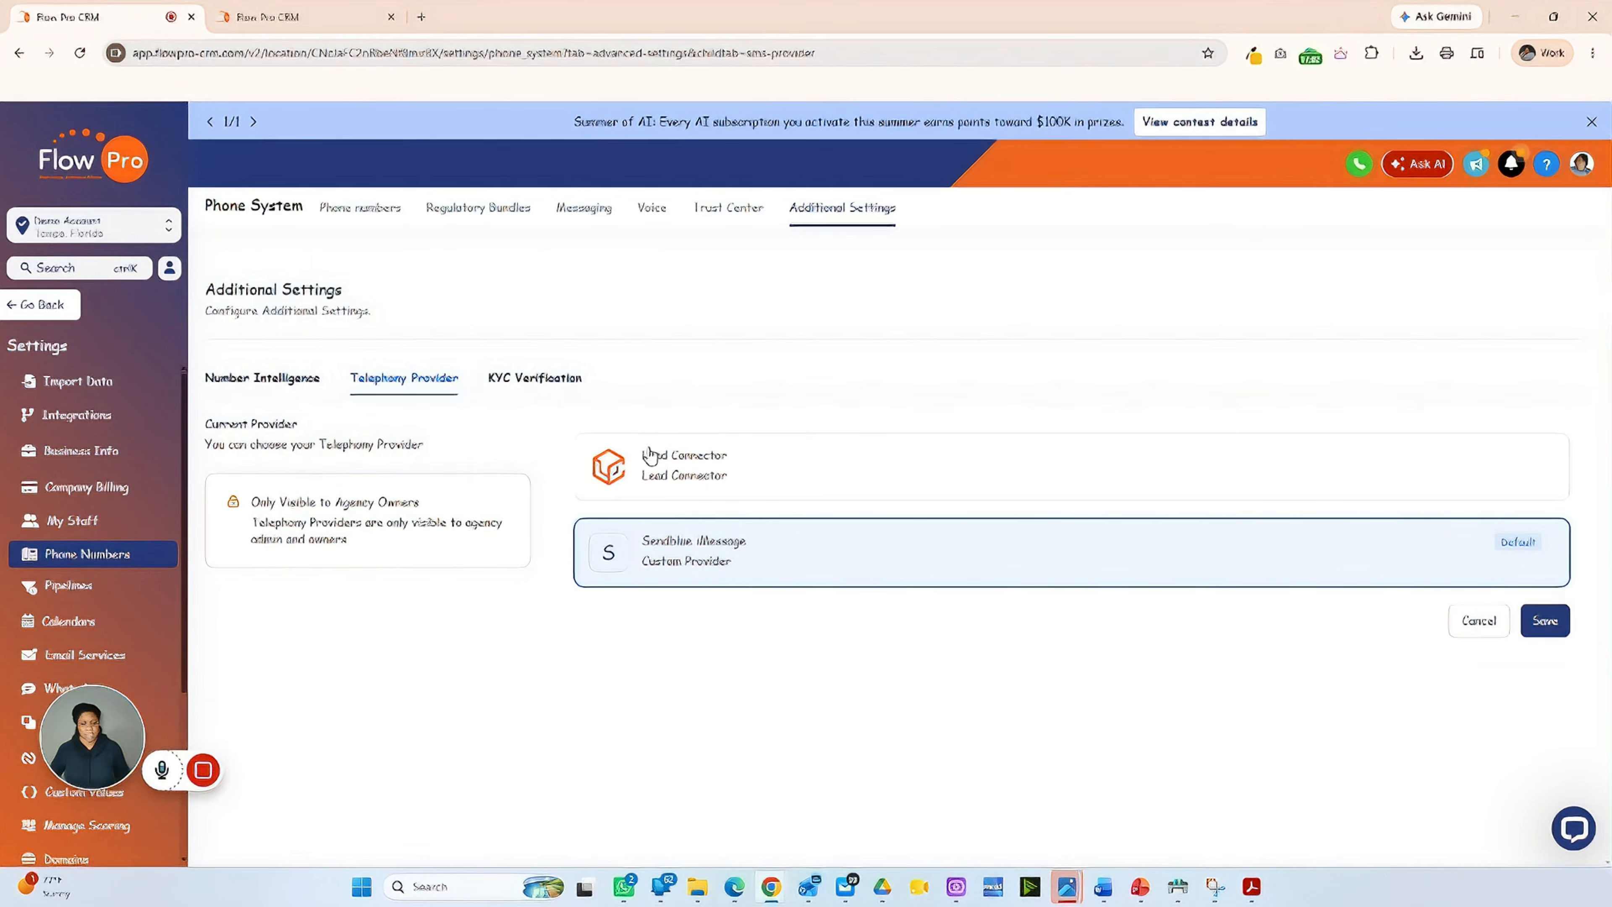
click(521, 389)
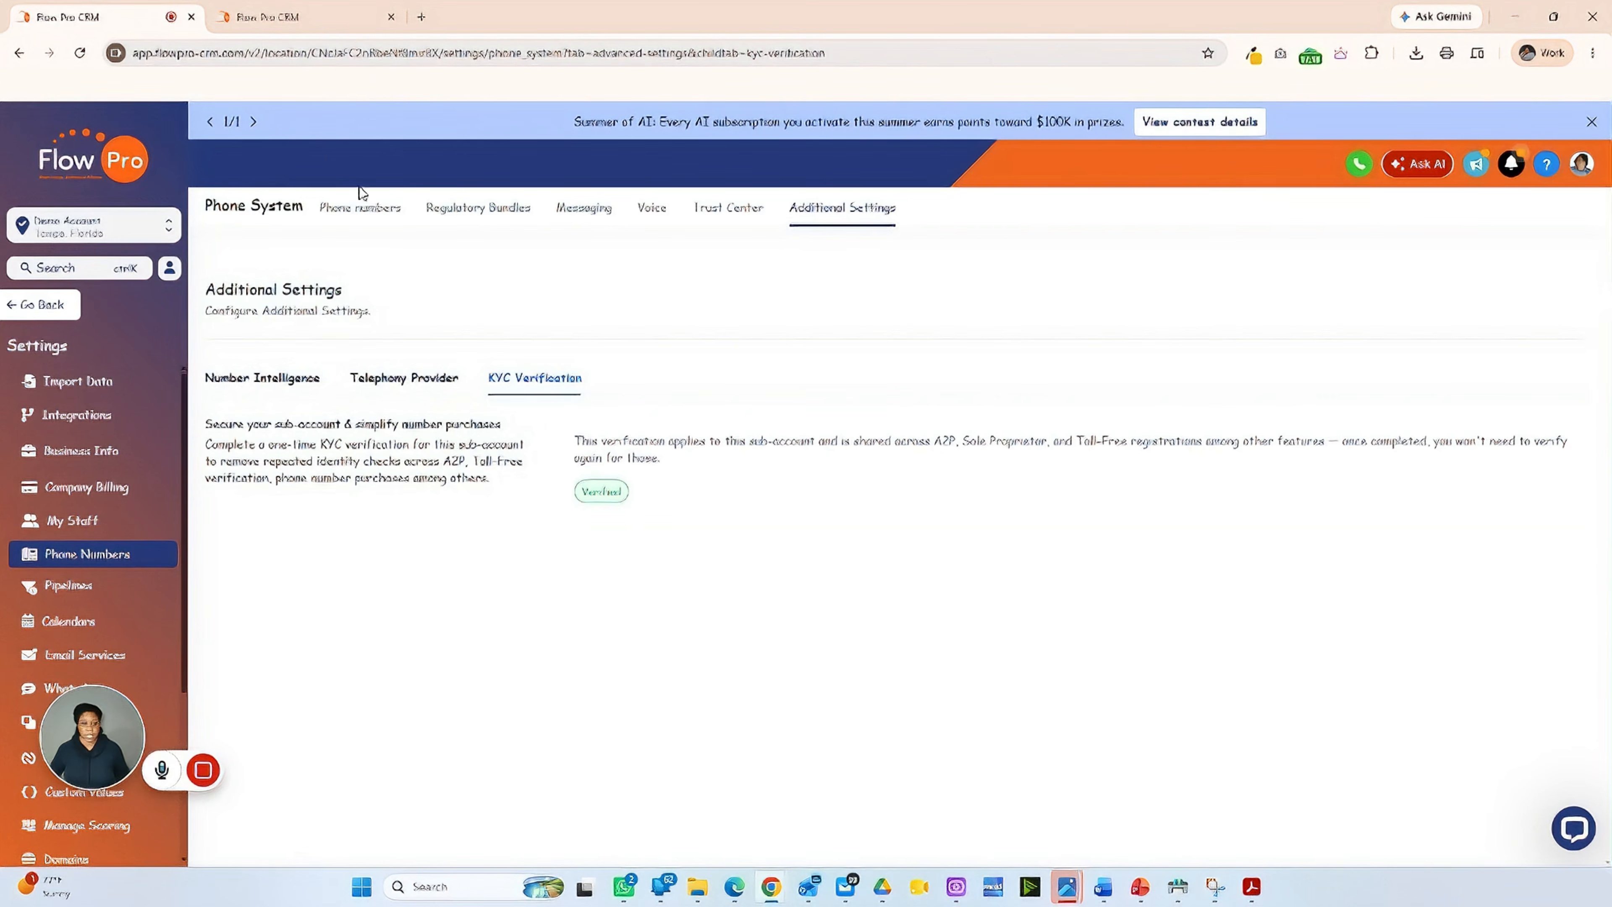
click(360, 207)
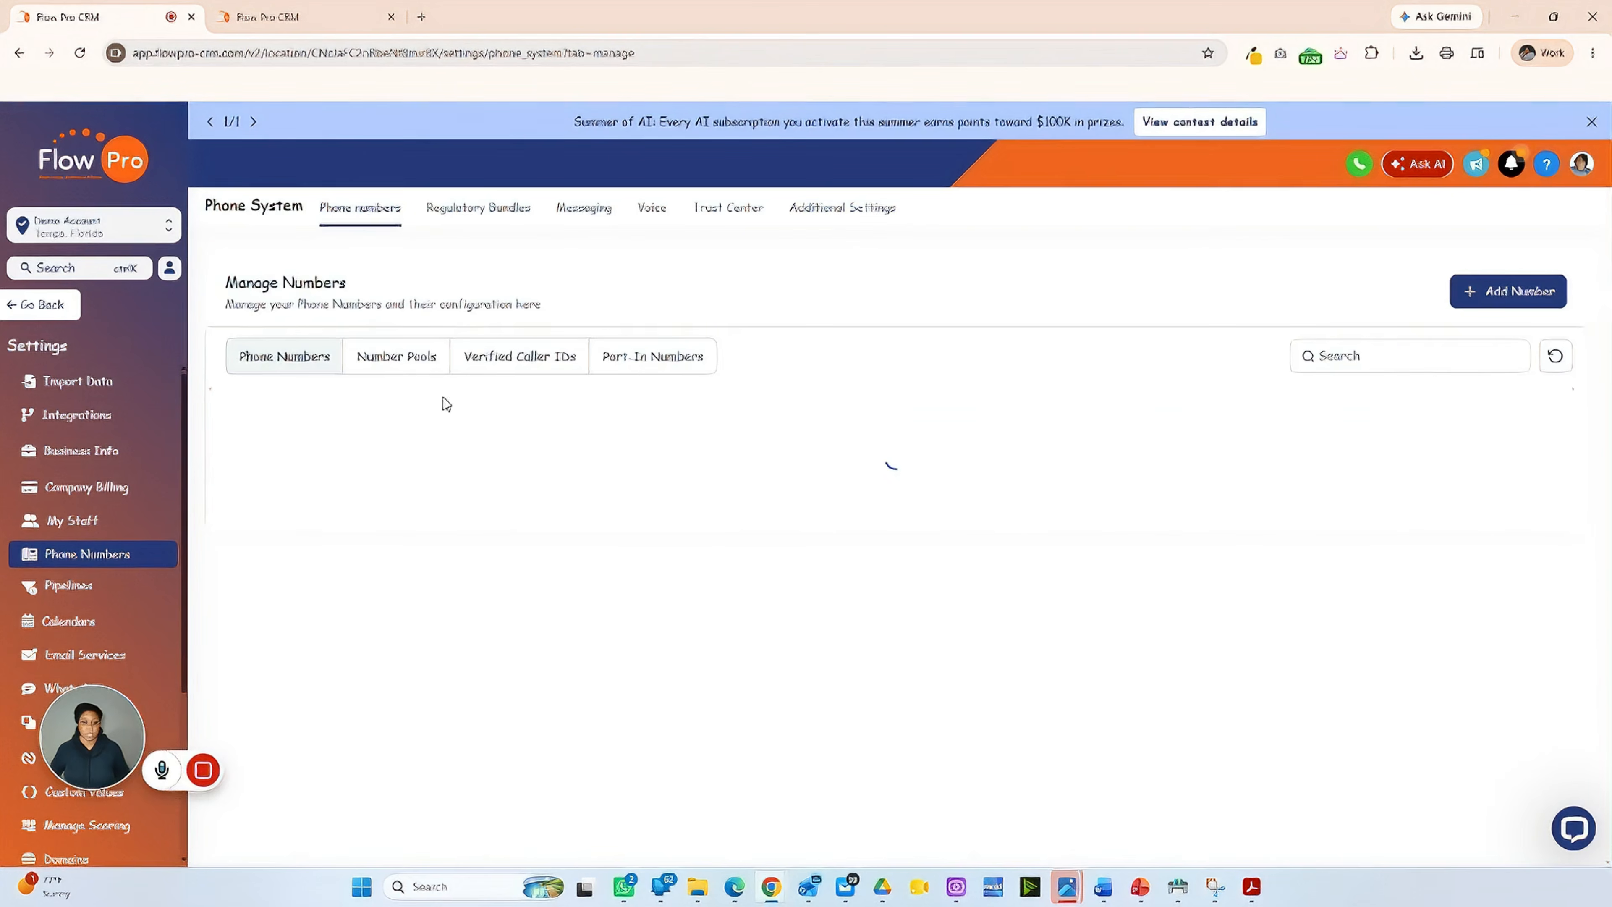